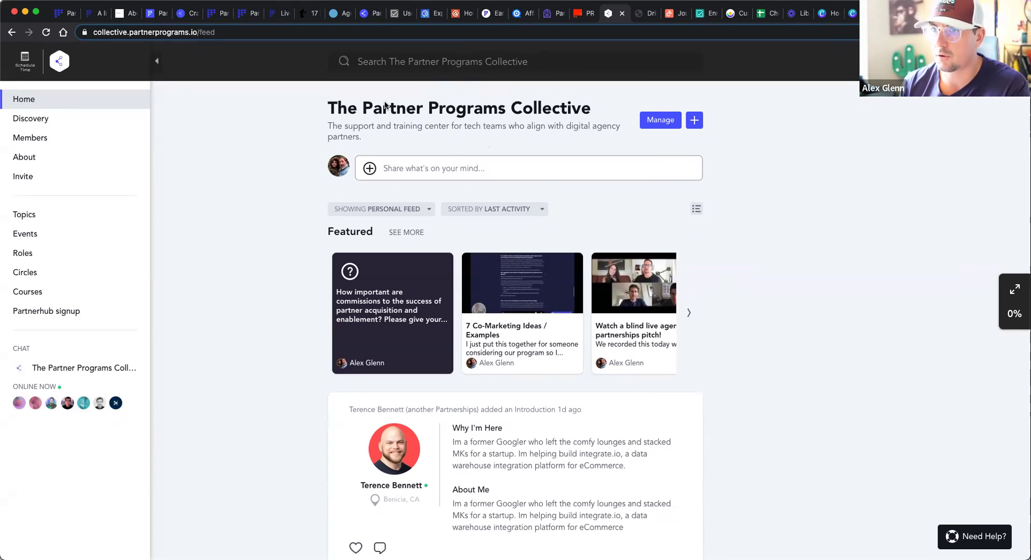
- Look through the posts, events and introductions in the Partner Programs Collective home feed
left_click_drag(384, 105, 572, 108)
scroll(577, 274, "down", 5)
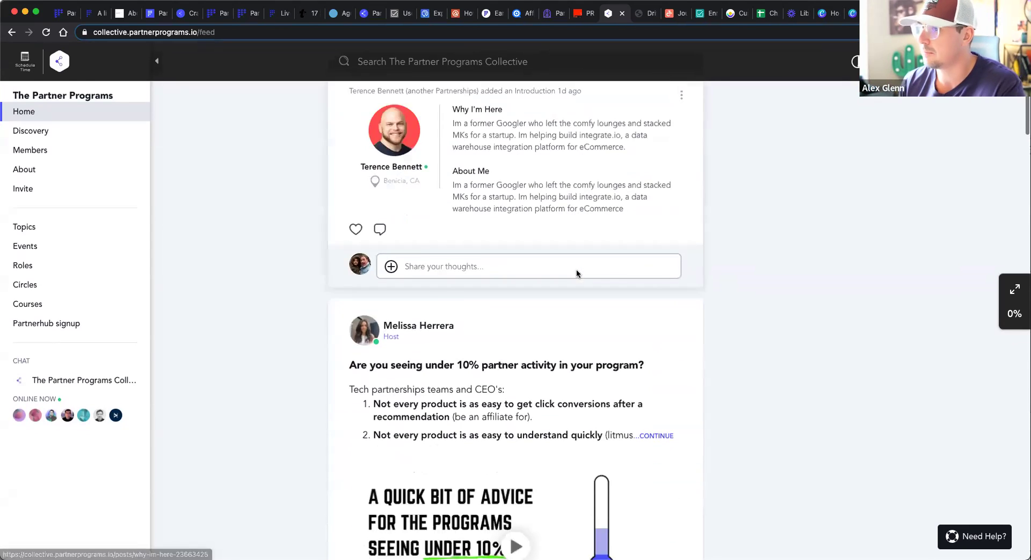
scroll(577, 274, "down", 5)
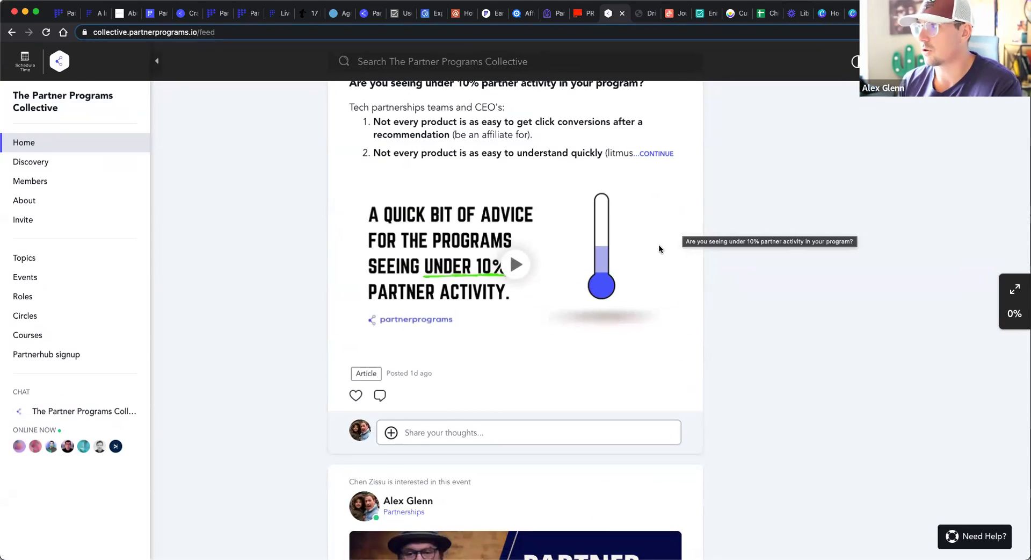
scroll(647, 253, "down", 15)
scroll(649, 251, "up", 10)
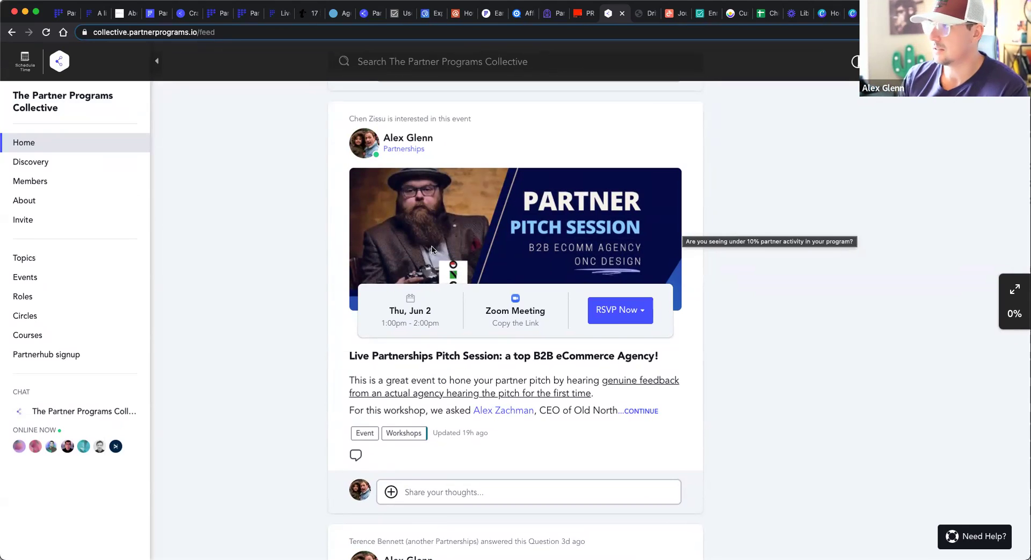
scroll(432, 253, "down", 18)
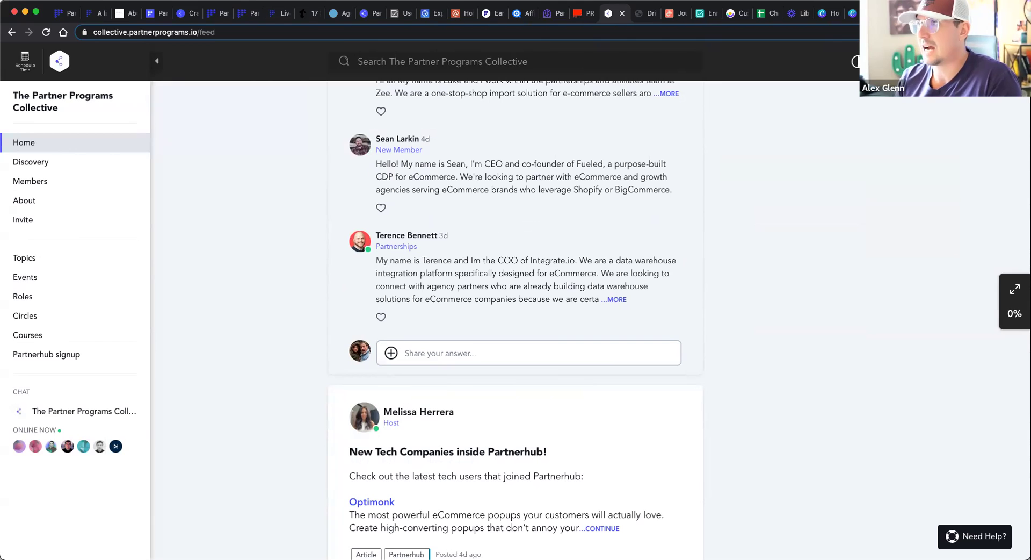
double_click(806, 4)
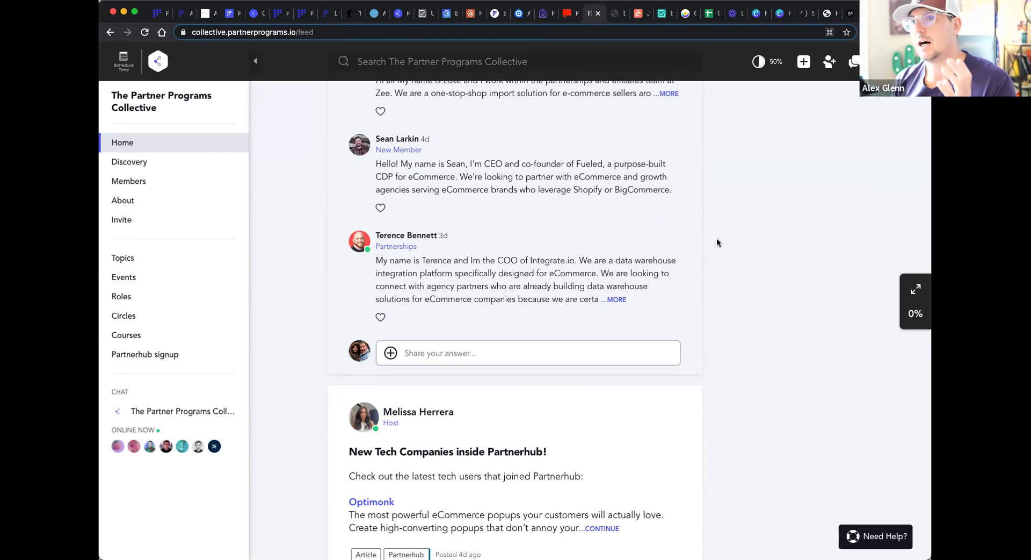
scroll(715, 244, "down", 5)
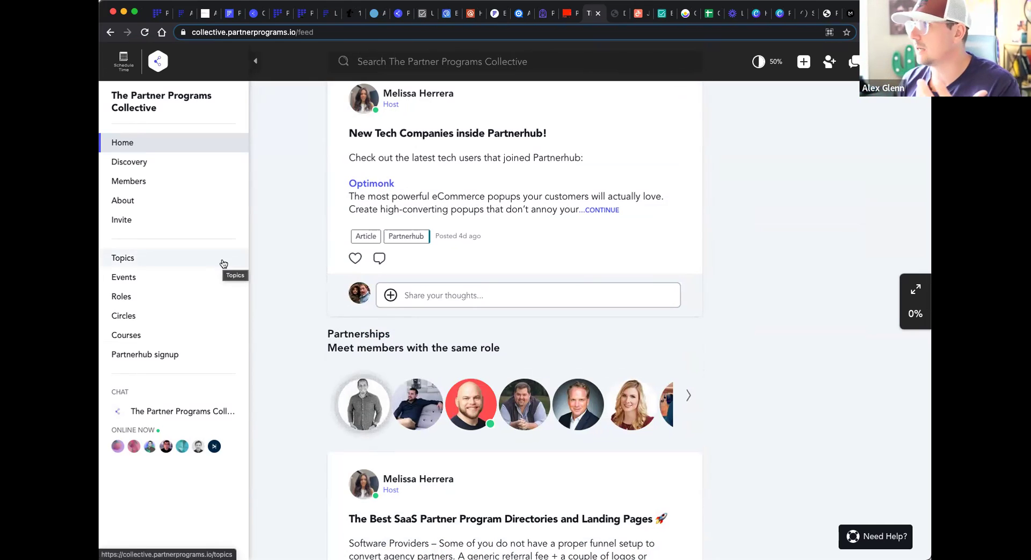
- Open the community's past events and review the list of pitch sessions, webinars and accelerator sessions
left_click(110, 277)
left_click(449, 145)
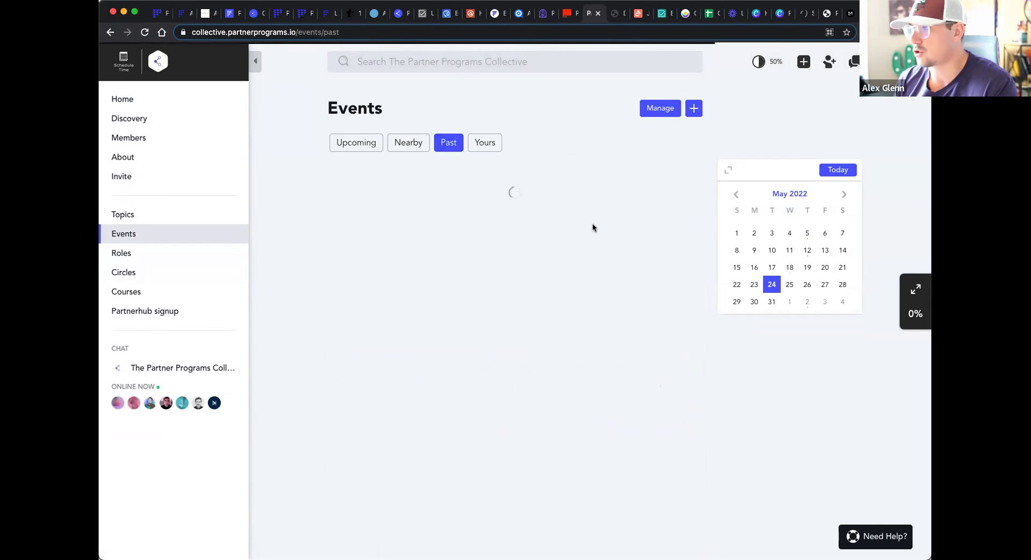
scroll(503, 306, "down", 5)
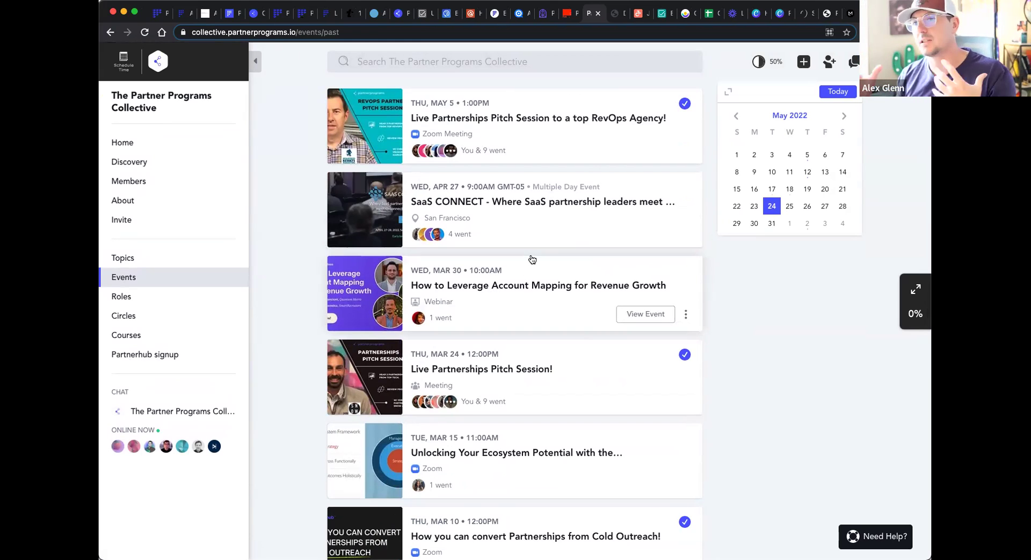
scroll(532, 260, "down", 7)
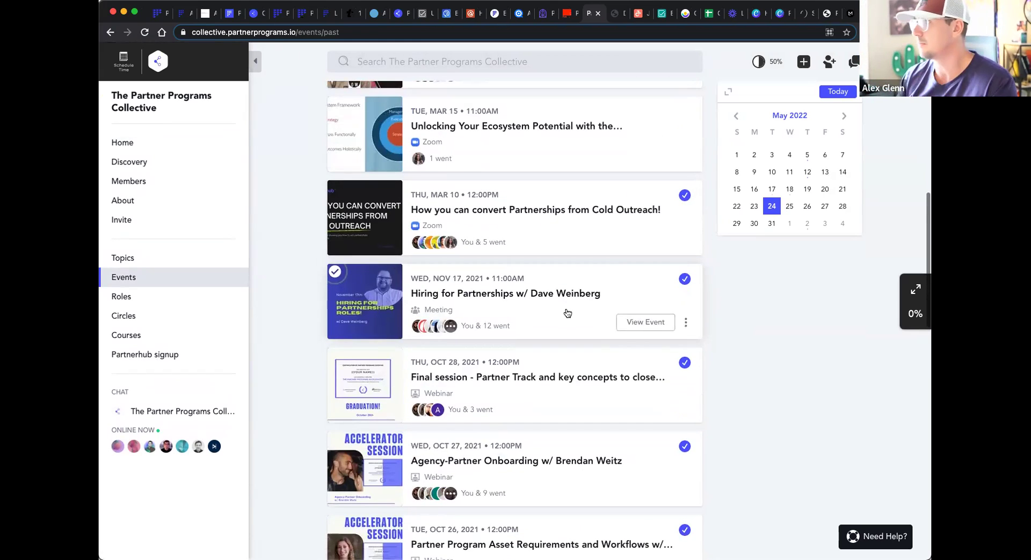
scroll(523, 292, "down", 5)
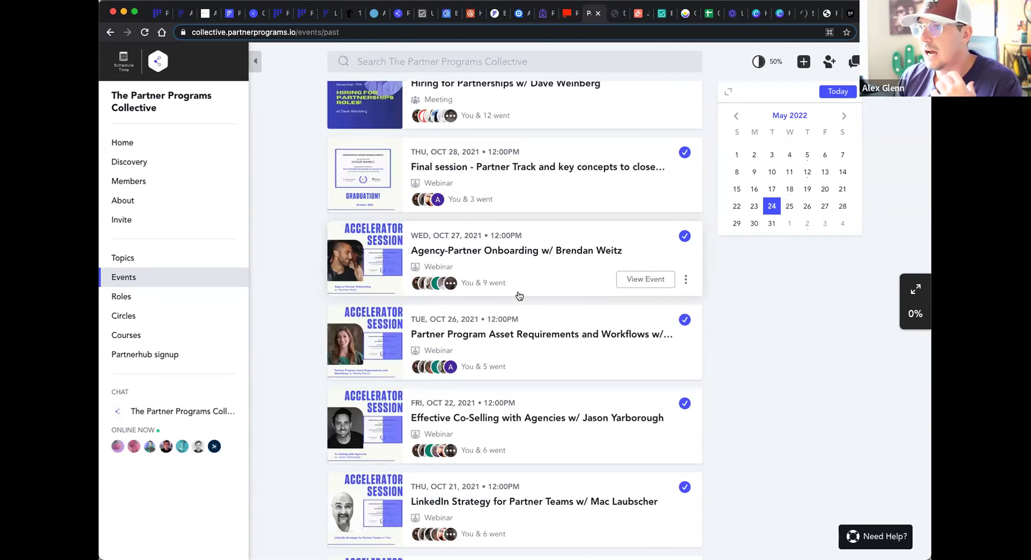
scroll(519, 295, "down", 5)
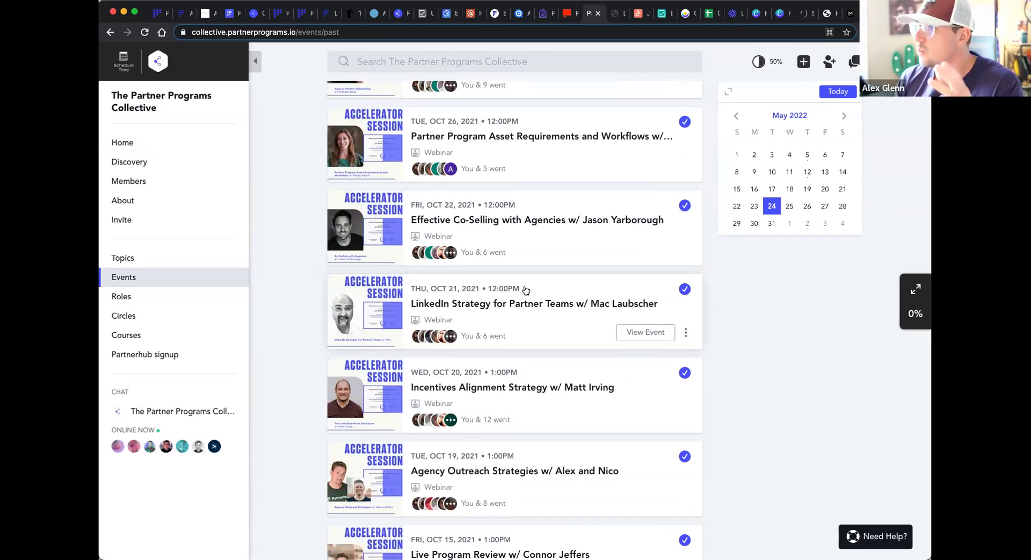
scroll(519, 317, "down", 15)
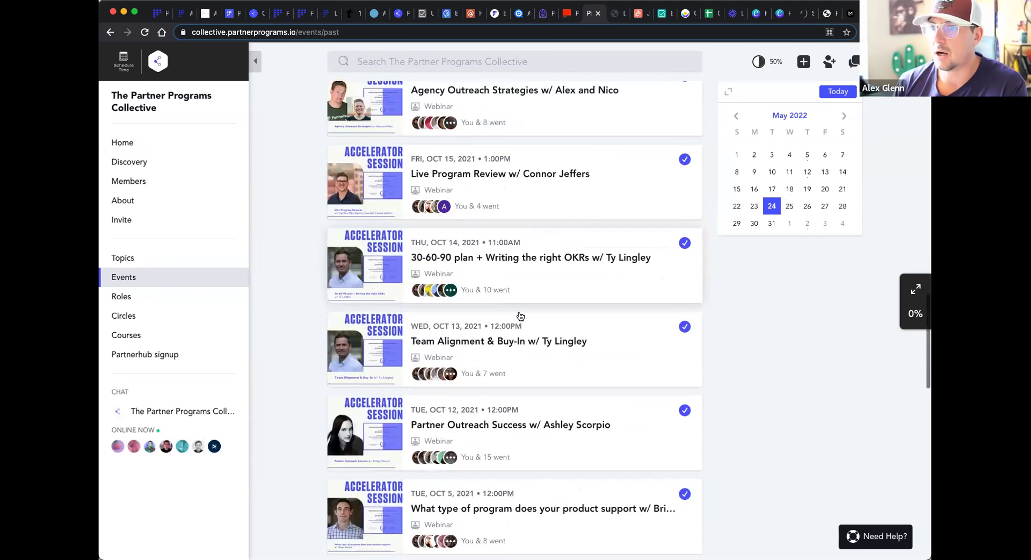
scroll(376, 323, "up", 20)
scroll(208, 335, "up", 15)
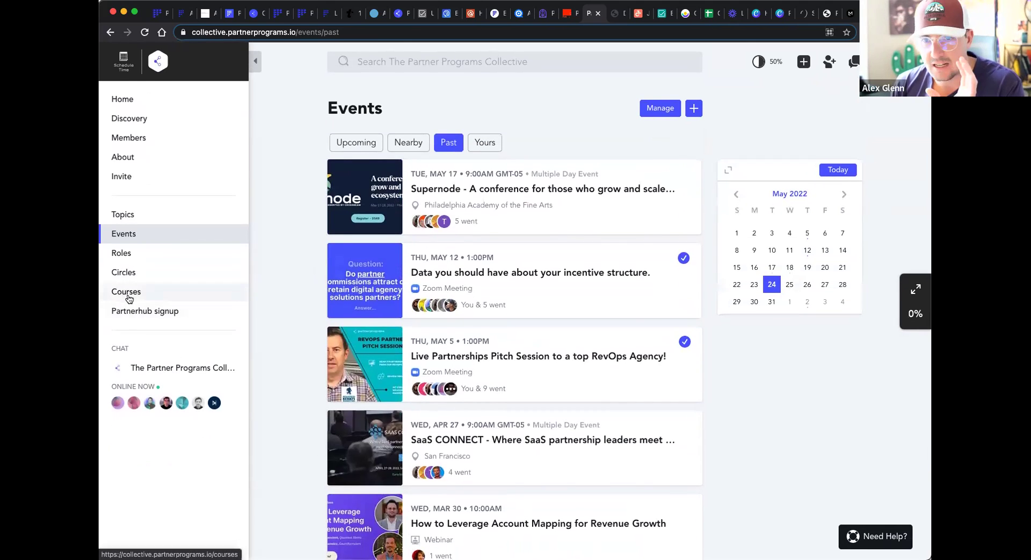
- Open the Partner Programs Collective course catalogue and look over the available courses
left_click(137, 293)
scroll(556, 284, "down", 12)
scroll(548, 307, "up", 6)
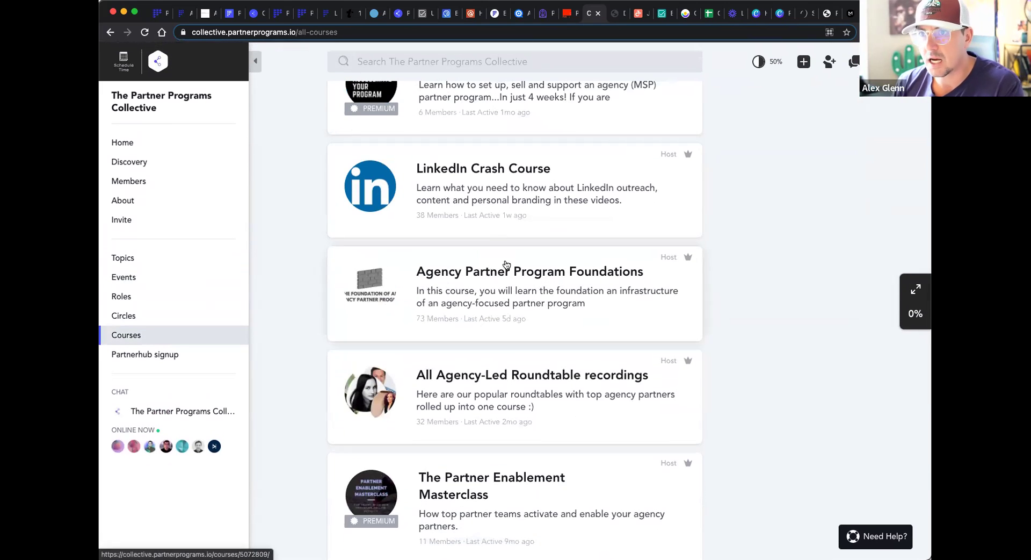
scroll(537, 225, "up", 2)
scroll(537, 214, "down", 8)
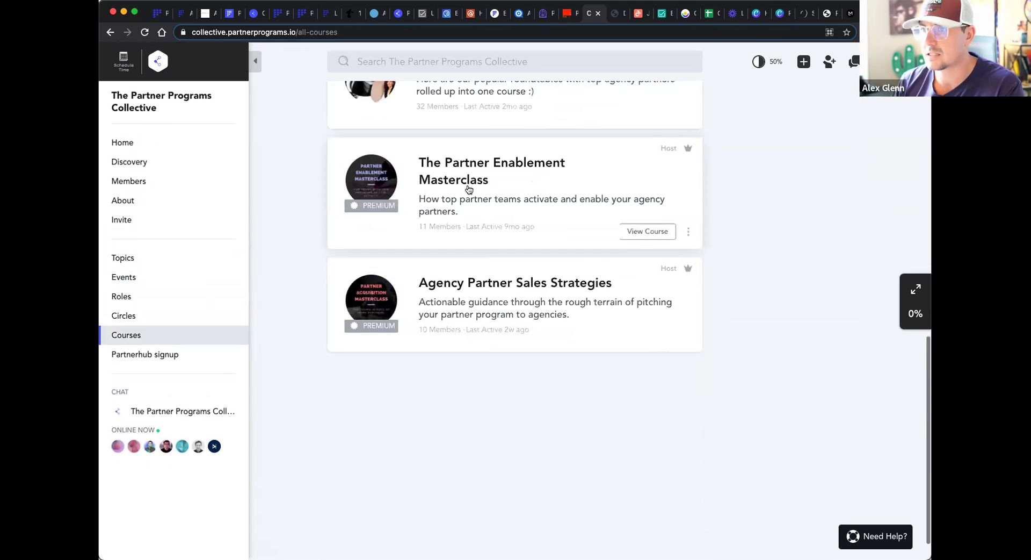
scroll(523, 236, "up", 6)
scroll(526, 250, "up", 3)
- Open The Partner Programs Accelerator course and review the sections and lessons in its table of contents
left_click(519, 258)
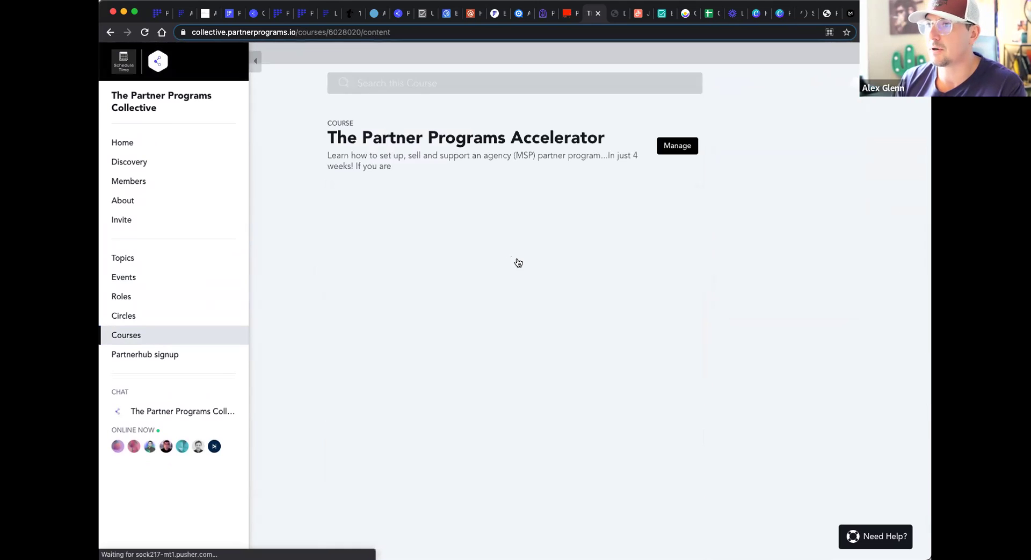
scroll(508, 273, "down", 2)
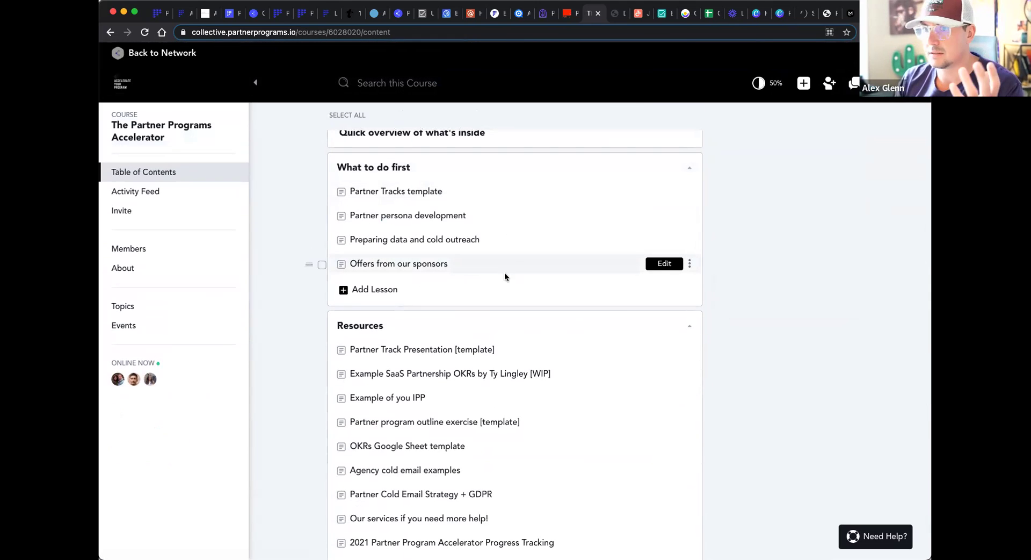
scroll(504, 272, "down", 3)
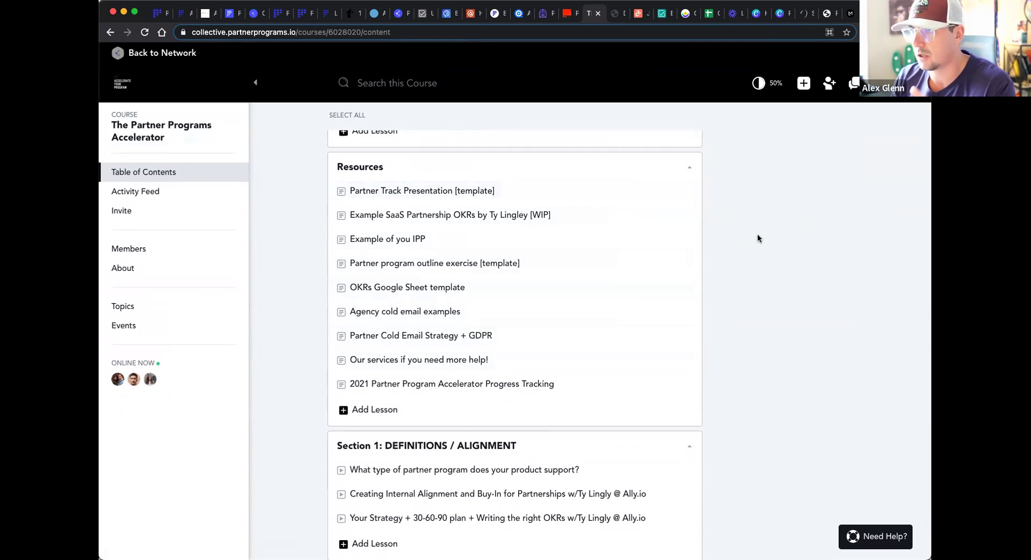
- Switch to the Agency Partners Collective community and look through the posts and events in its home feed
left_click(260, 13)
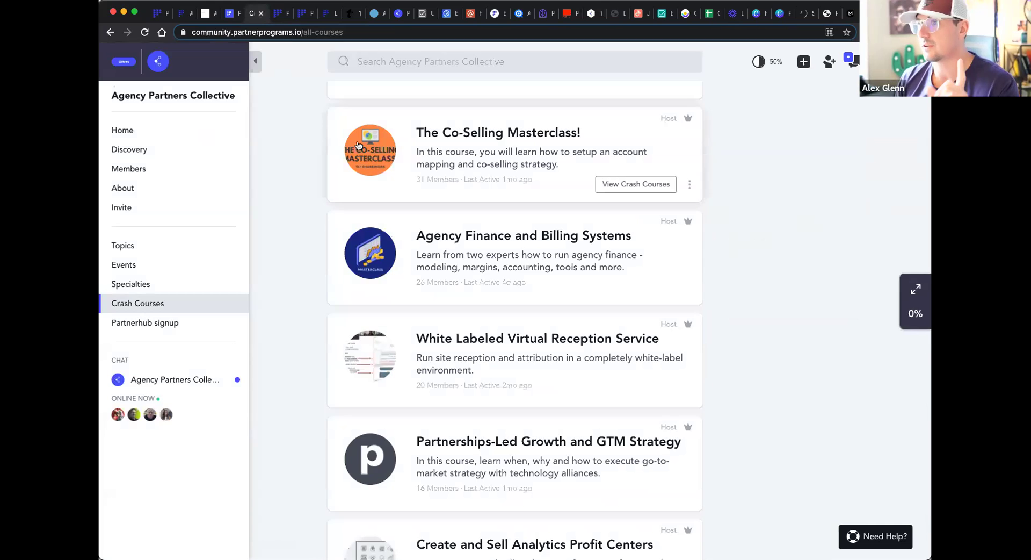
left_click(135, 132)
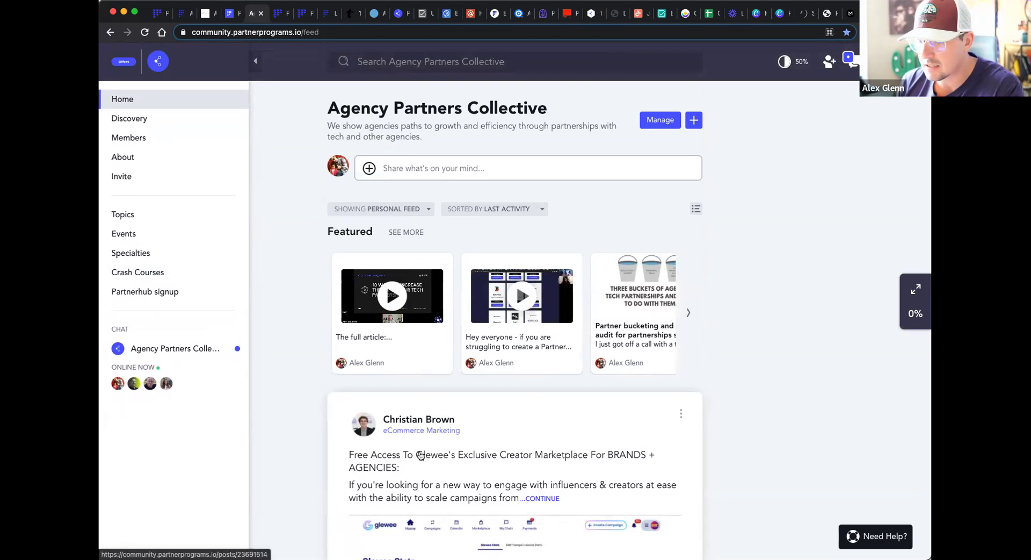
scroll(421, 472, "down", 2)
scroll(594, 426, "down", 14)
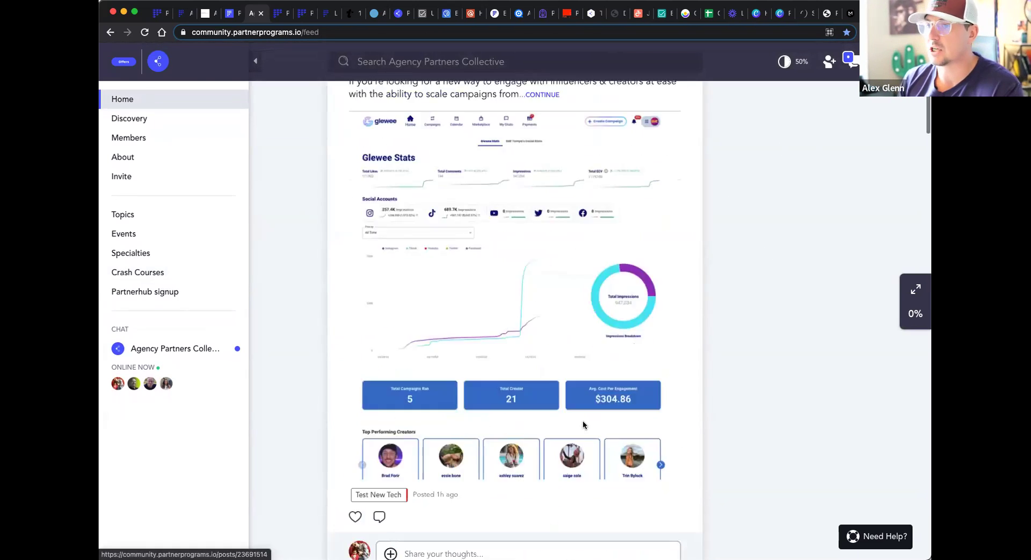
scroll(703, 364, "down", 15)
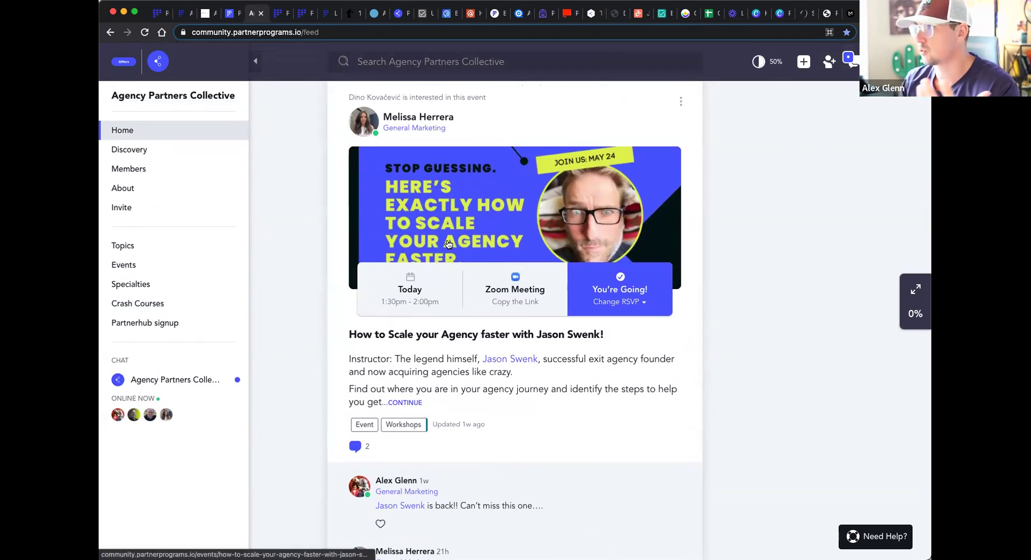
scroll(436, 397, "down", 7)
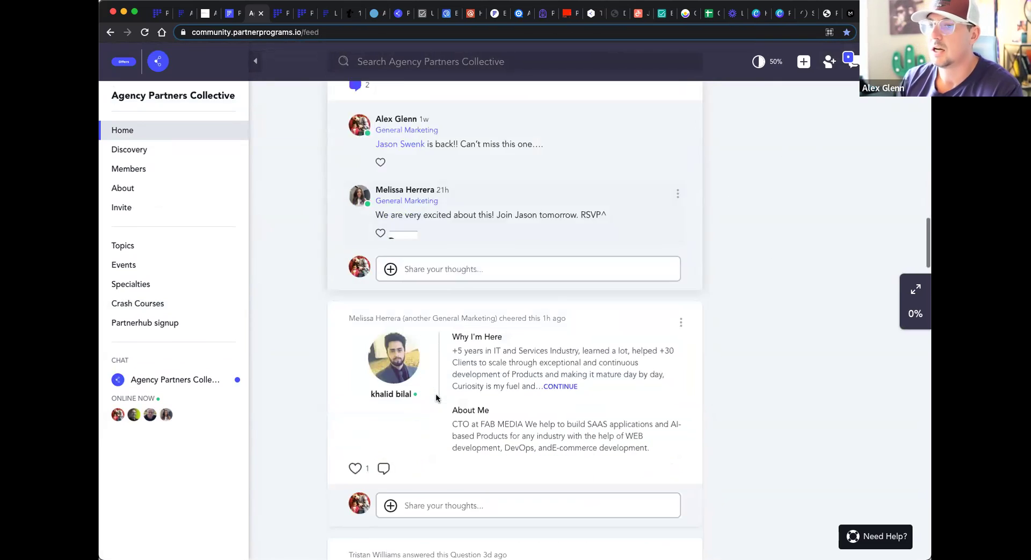
scroll(436, 397, "down", 1)
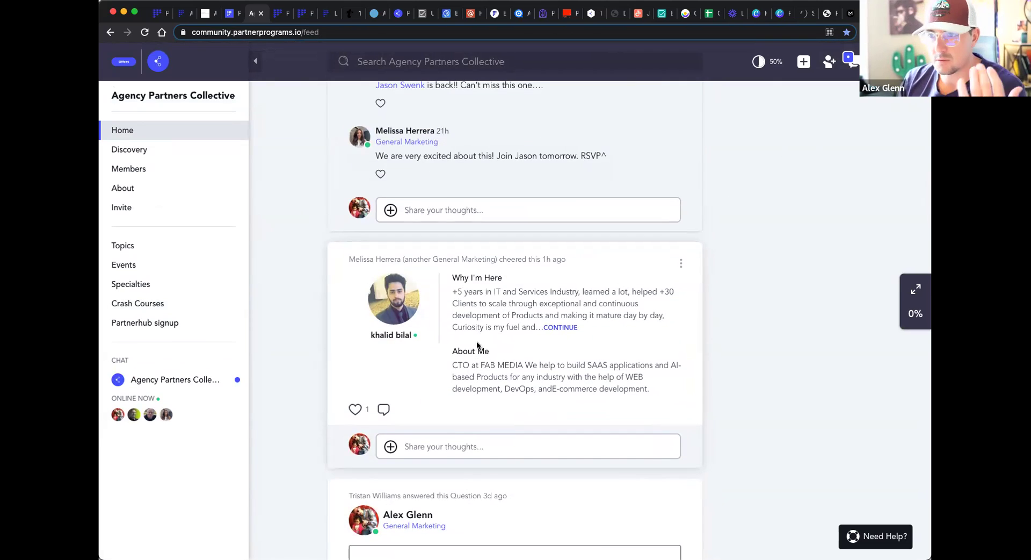
scroll(477, 345, "down", 7)
- Open the Agency Partners Collective crash courses and look over the course list
left_click(140, 306)
scroll(376, 253, "down", 4)
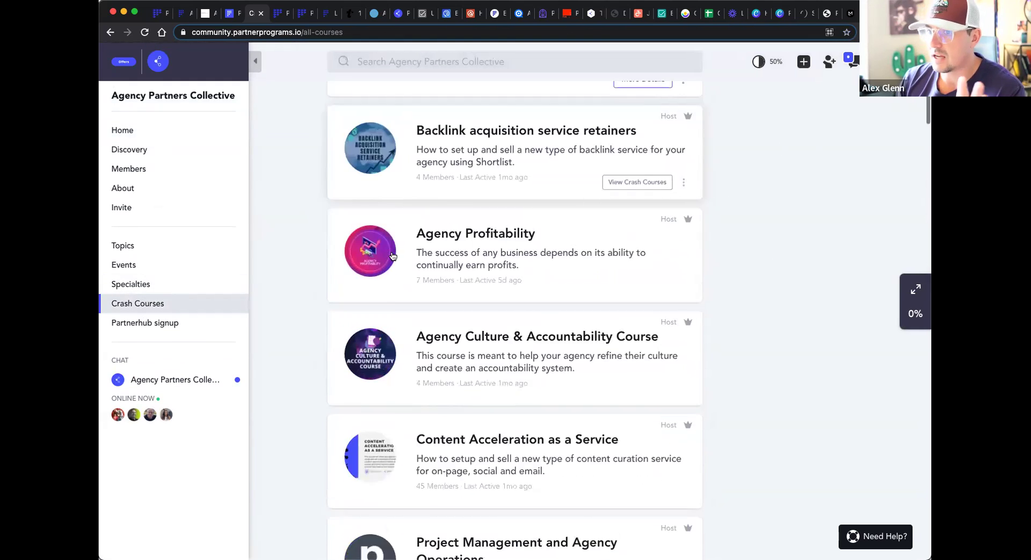
scroll(402, 183, "down", 1)
scroll(430, 203, "up", 1)
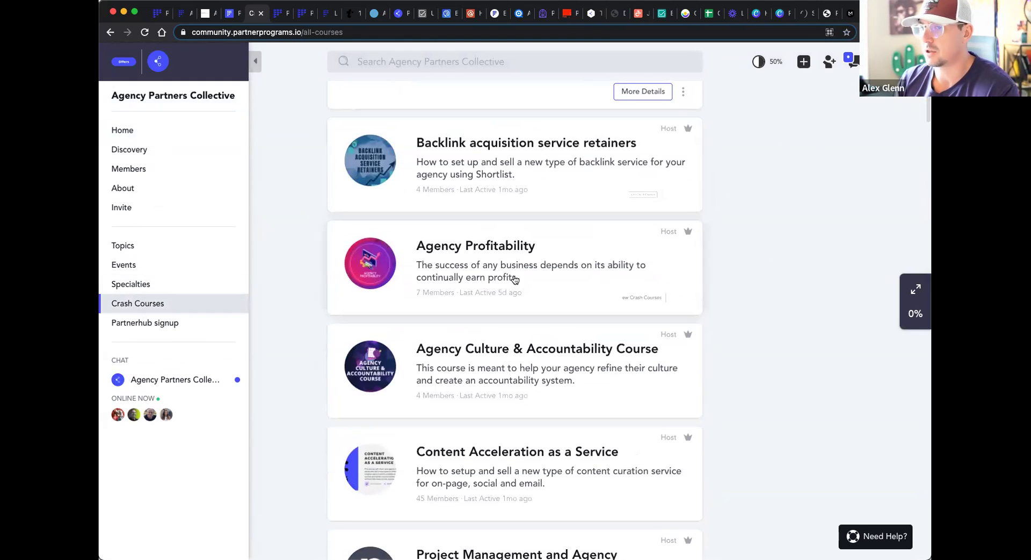
scroll(453, 262, "down", 6)
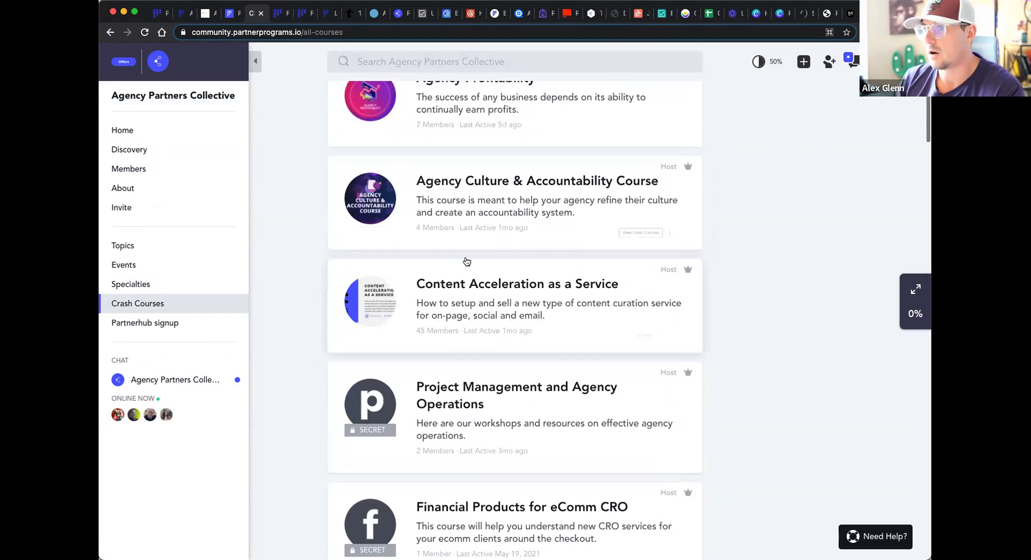
scroll(478, 221, "down", 7)
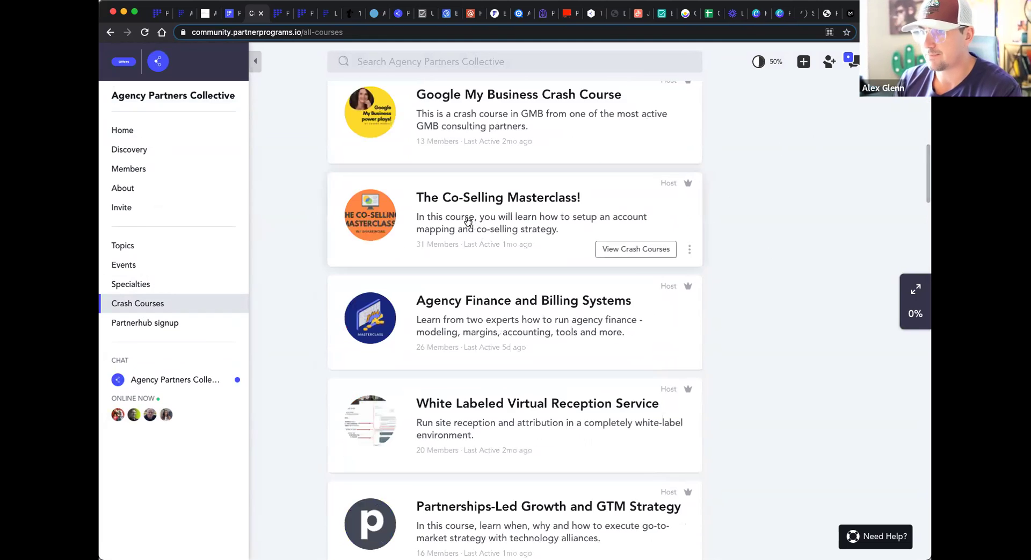
- Open the most recently joined member's profile from the notifications and invite them to the Agency Profitability crash course
left_click(852, 61)
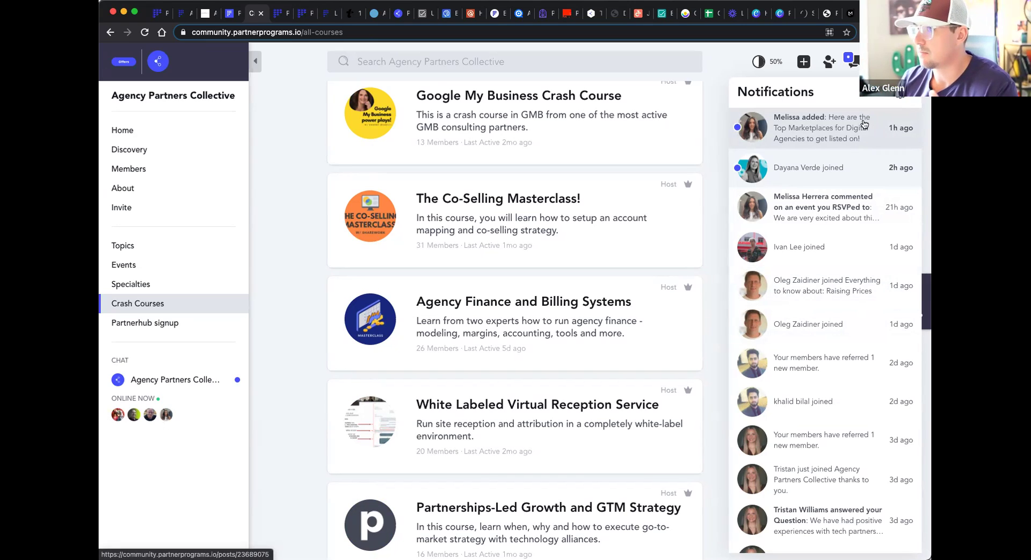
left_click(783, 173)
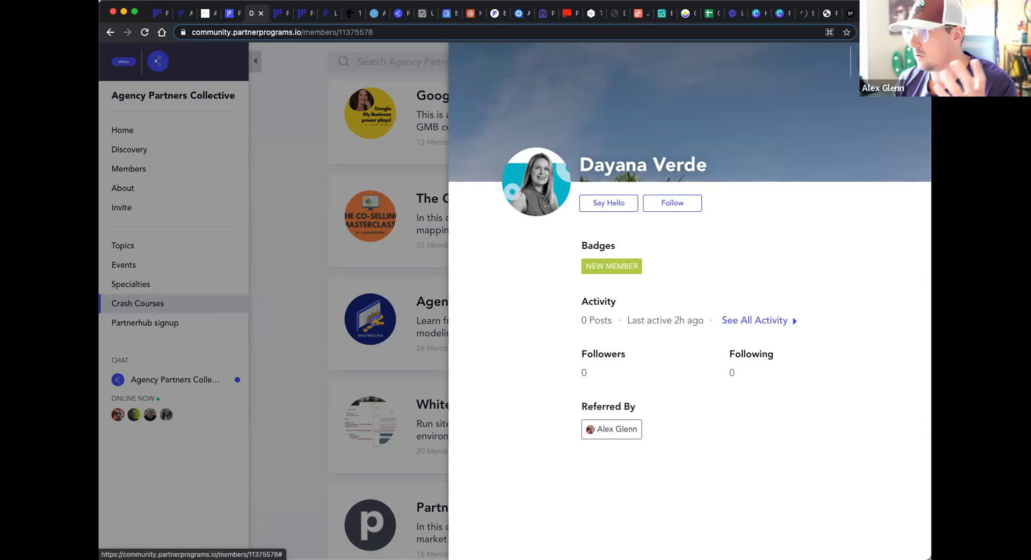
left_click(865, 62)
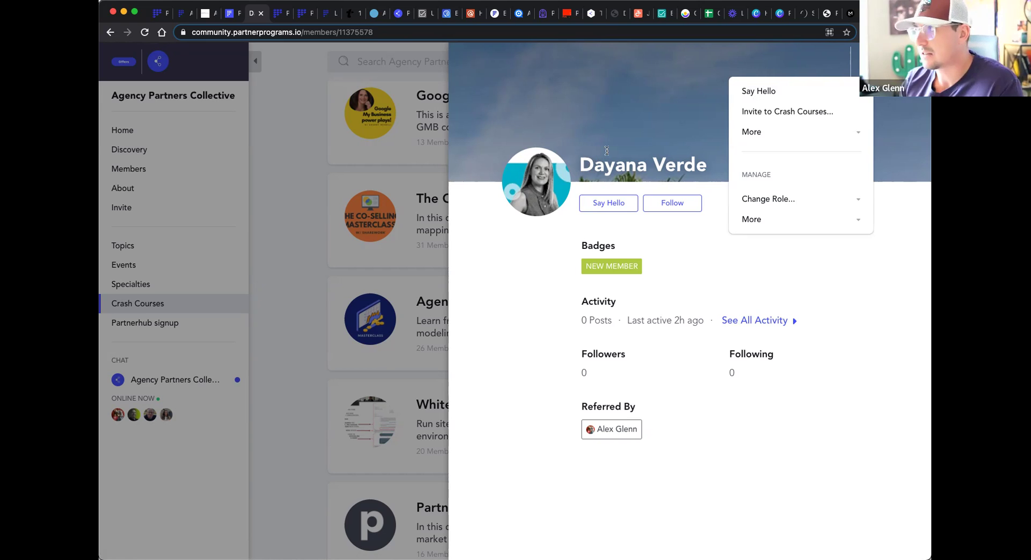
left_click(767, 110)
left_click(537, 185)
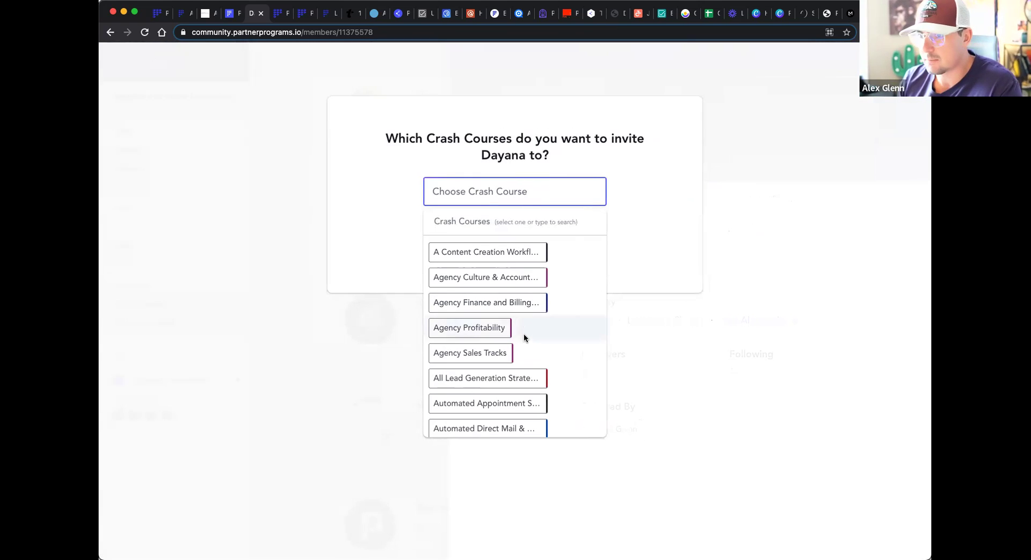
left_click(520, 330)
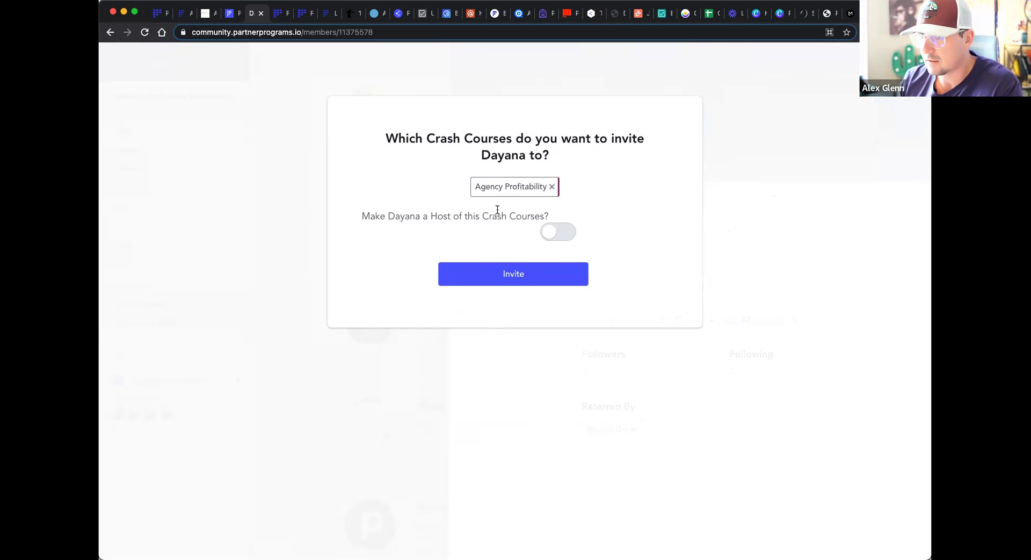
left_click(488, 282)
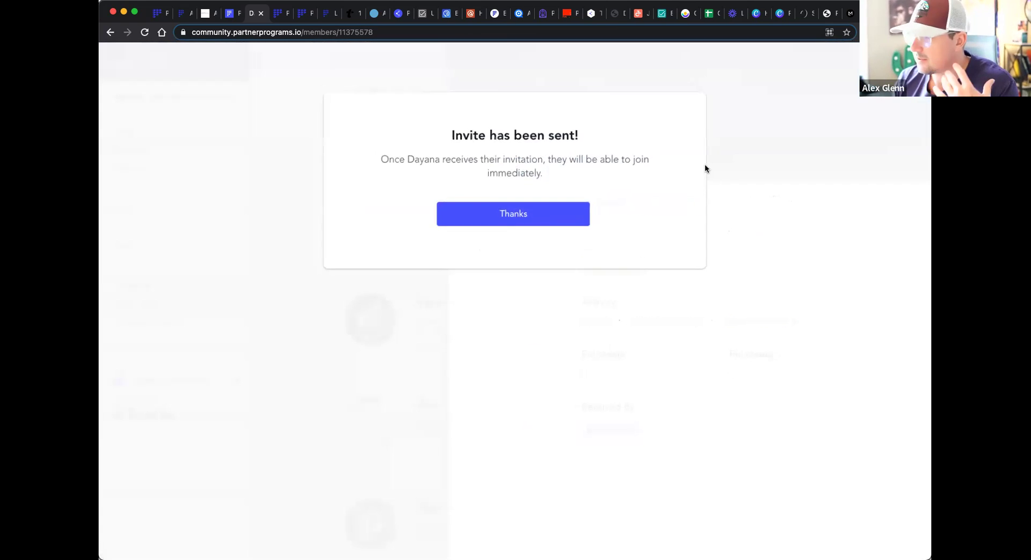
left_click(513, 215)
left_click(605, 287)
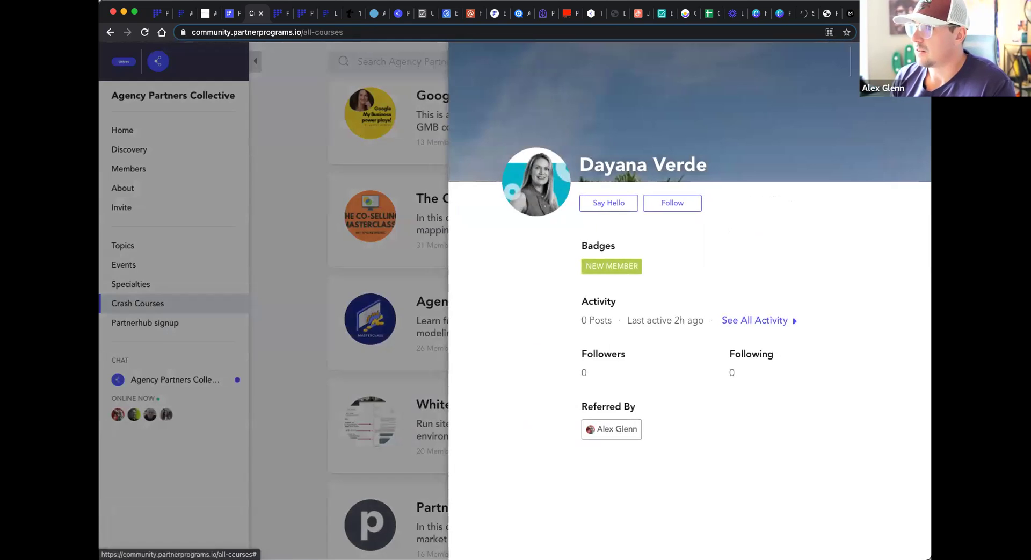
- Look through the crash course list, open All Lead Generation Strategies compiled to view its lessons, and return to the list
scroll(449, 365, "down", 10)
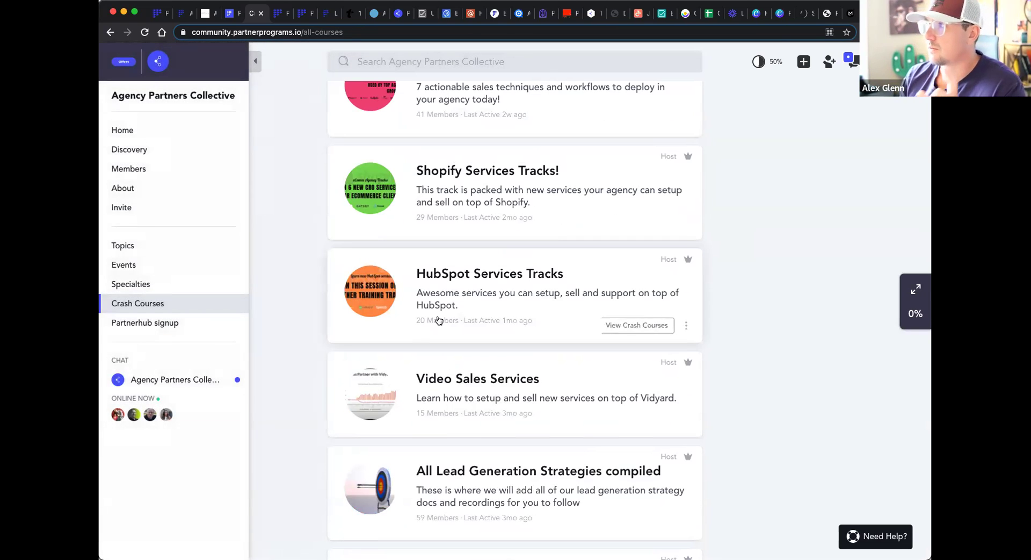
scroll(421, 314, "down", 3)
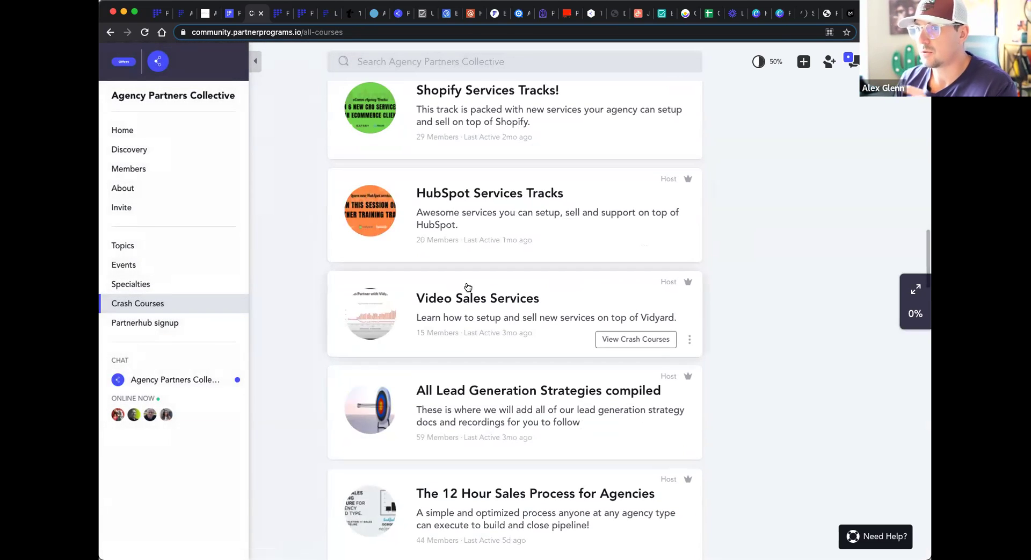
scroll(467, 297, "down", 6)
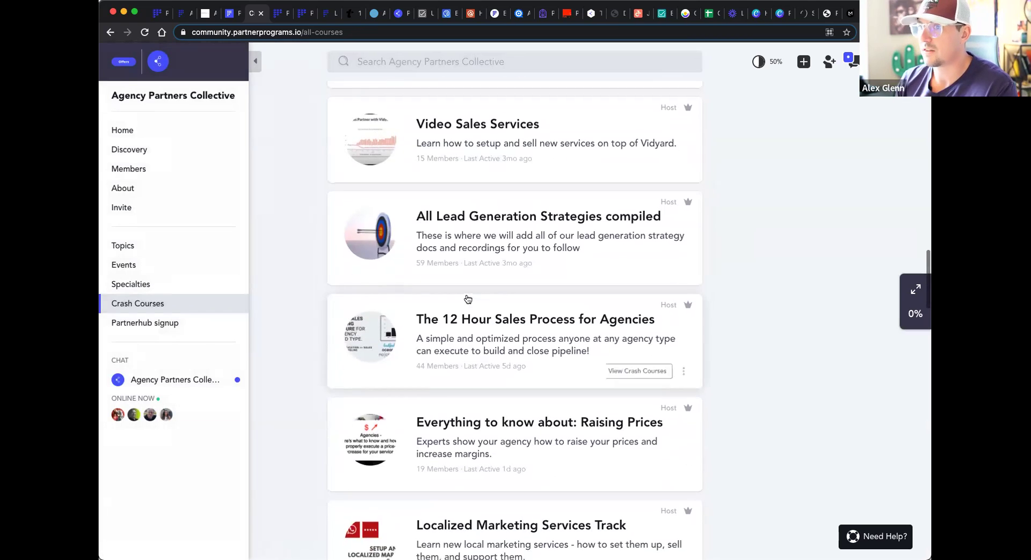
left_click(440, 254)
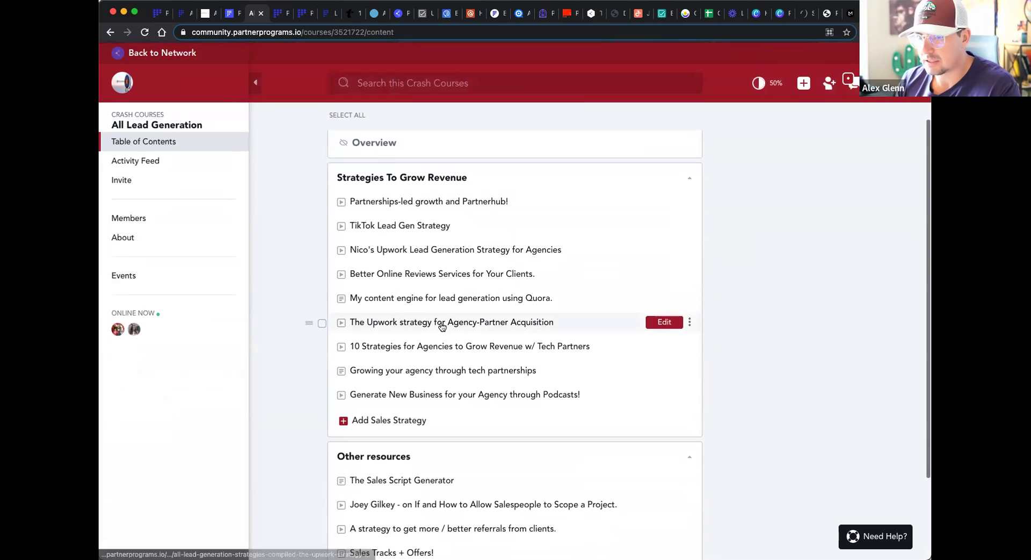
left_click(110, 32)
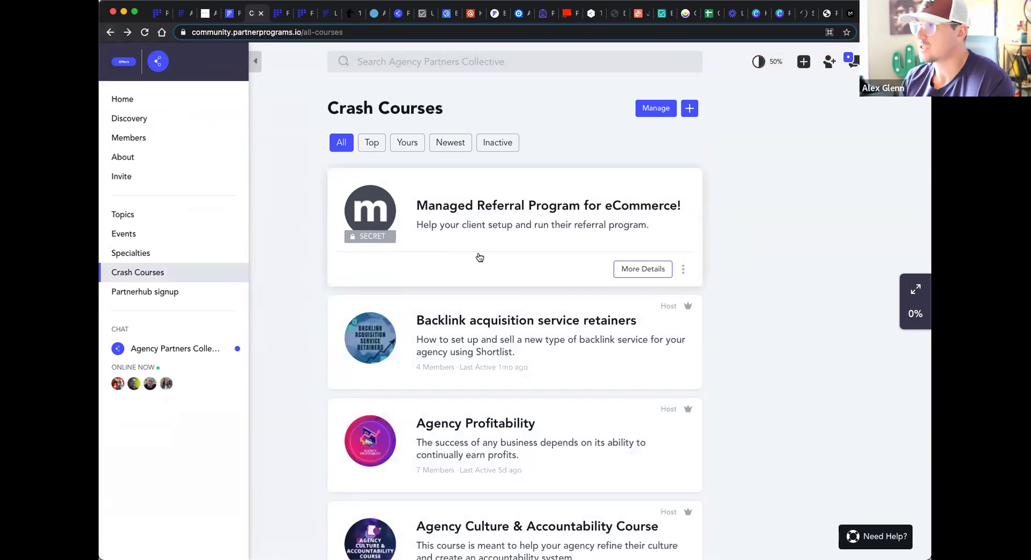
- Find the Create and Sell Analytics Profit Centers crash course in the list and open its table of contents
scroll(479, 256, "down", 5)
scroll(479, 256, "down", 15)
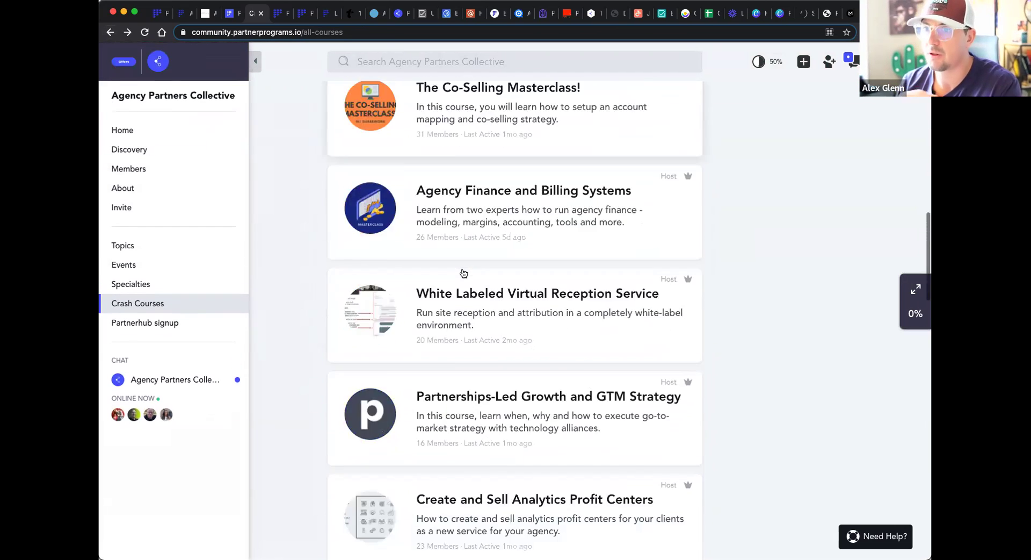
scroll(495, 238, "down", 3)
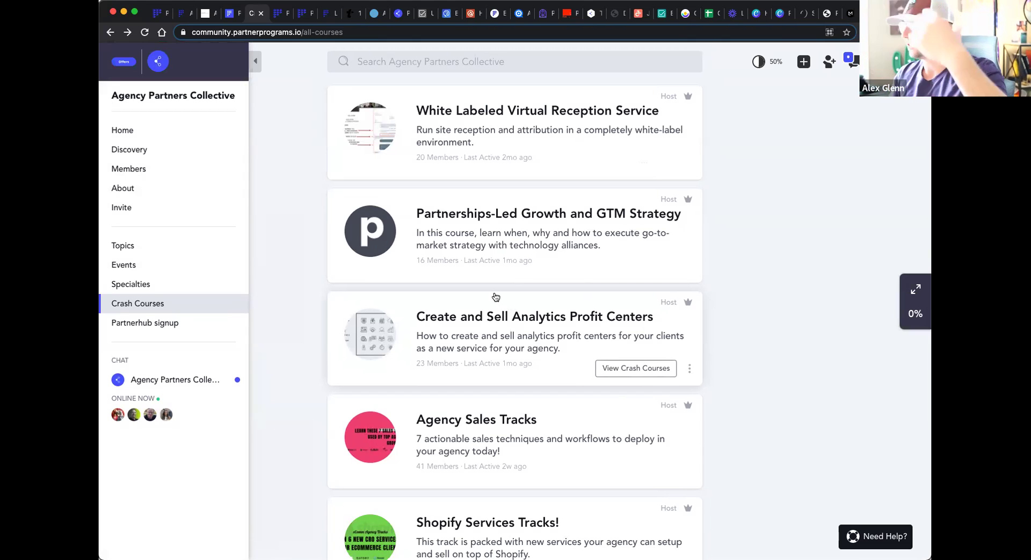
left_click(451, 339)
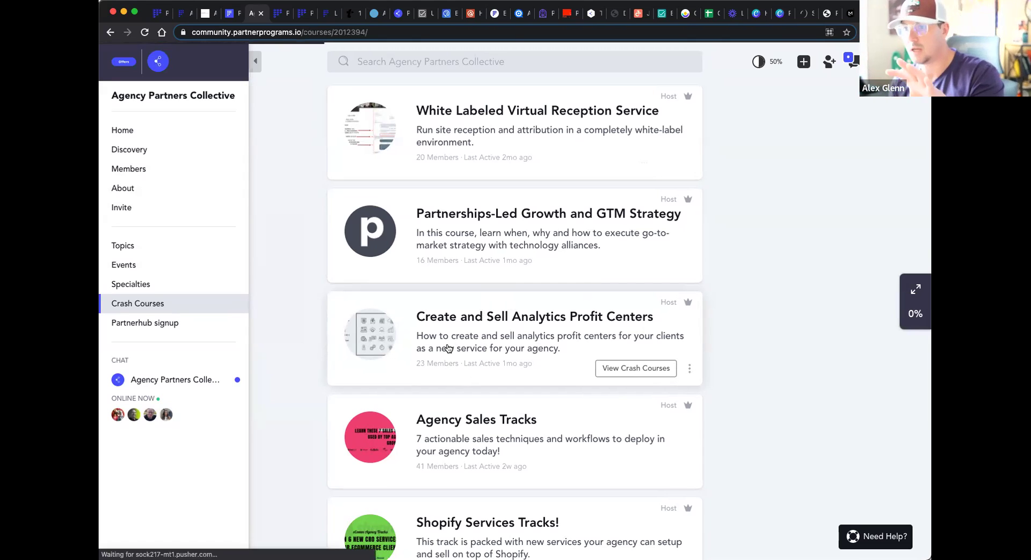
scroll(456, 376, "down", 1)
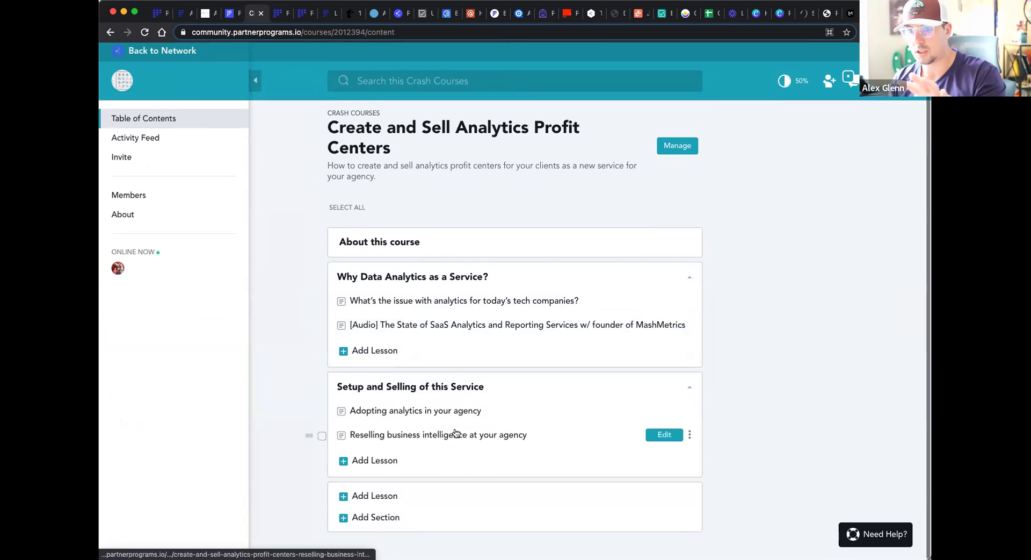
- Open the lesson "Adopting analytics in your agency", review its video, takeaways and assets, and close it
left_click(454, 416)
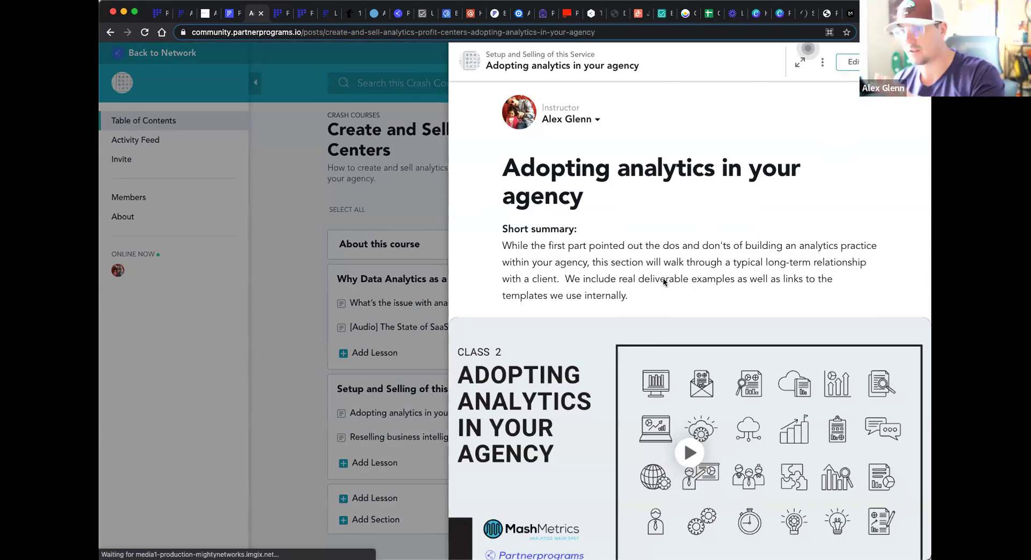
scroll(672, 241, "down", 8)
scroll(600, 434, "down", 5)
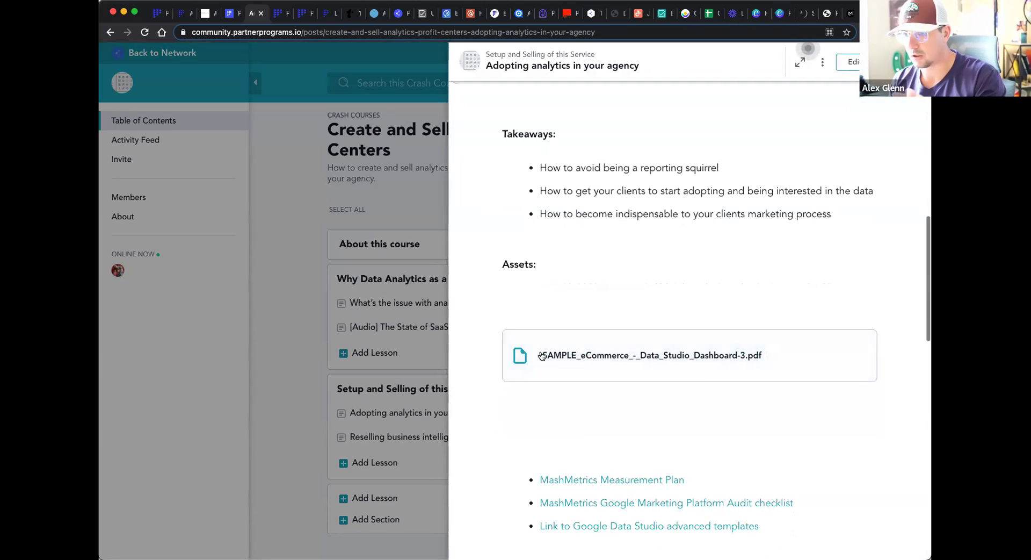
scroll(553, 252, "up", 12)
left_click(809, 49)
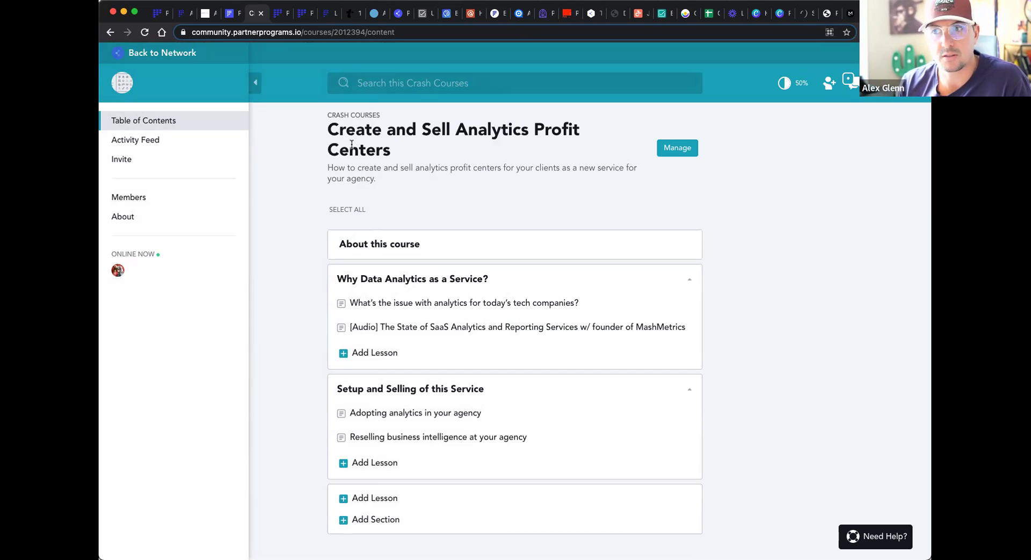
- Return to the Agency Partners Collective home feed and open the Five Offers Friday 5/13 post to read its offers
left_click(162, 53)
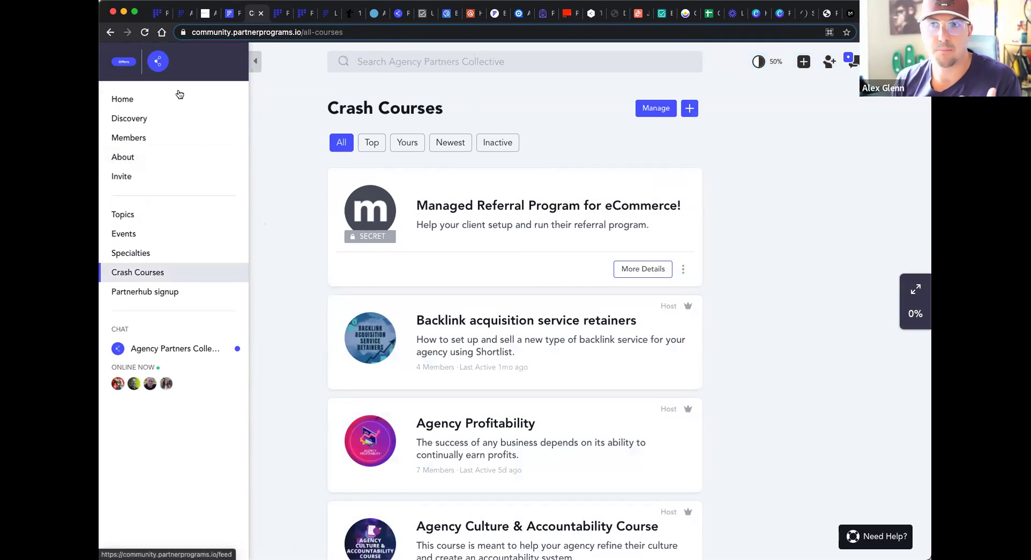
left_click(152, 106)
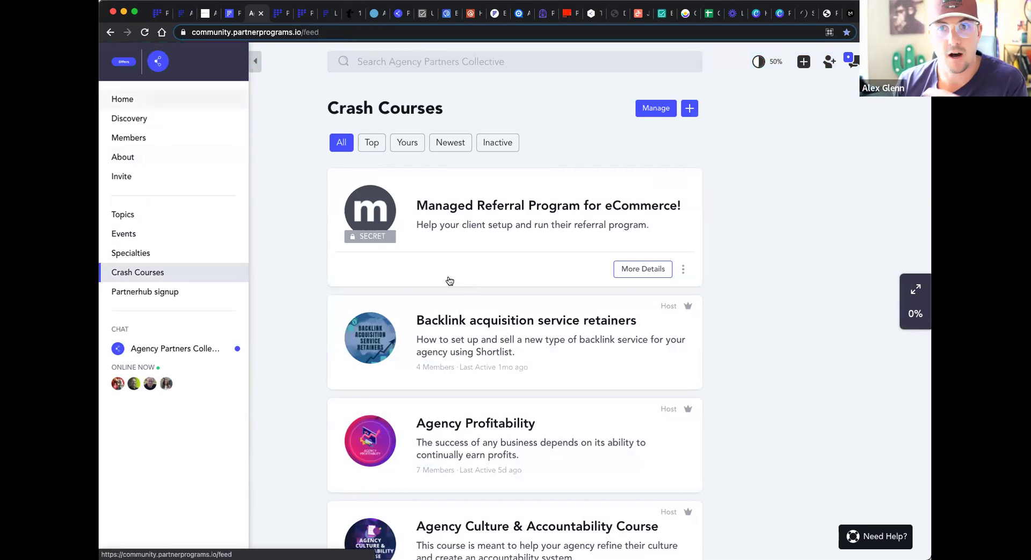
scroll(413, 291, "down", 15)
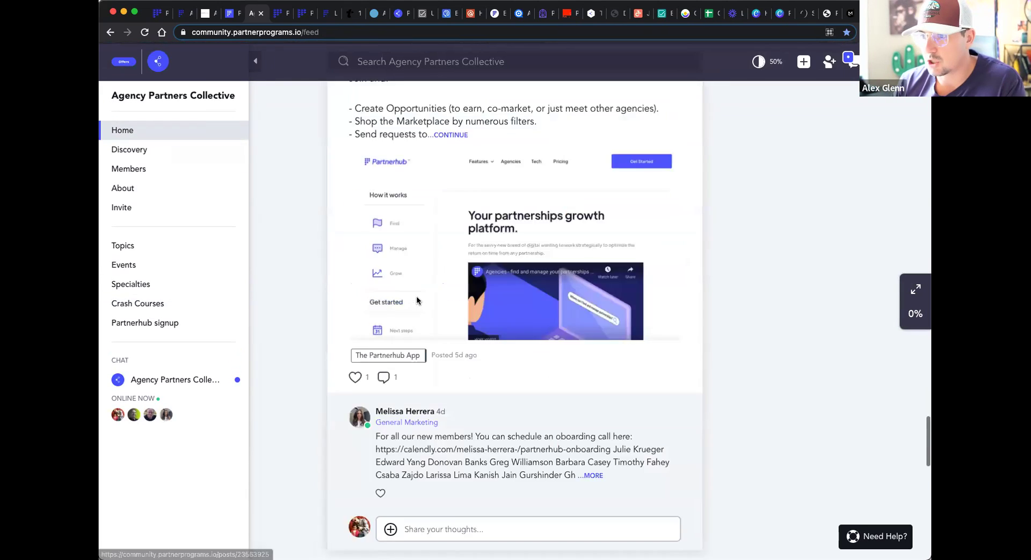
left_click(539, 272)
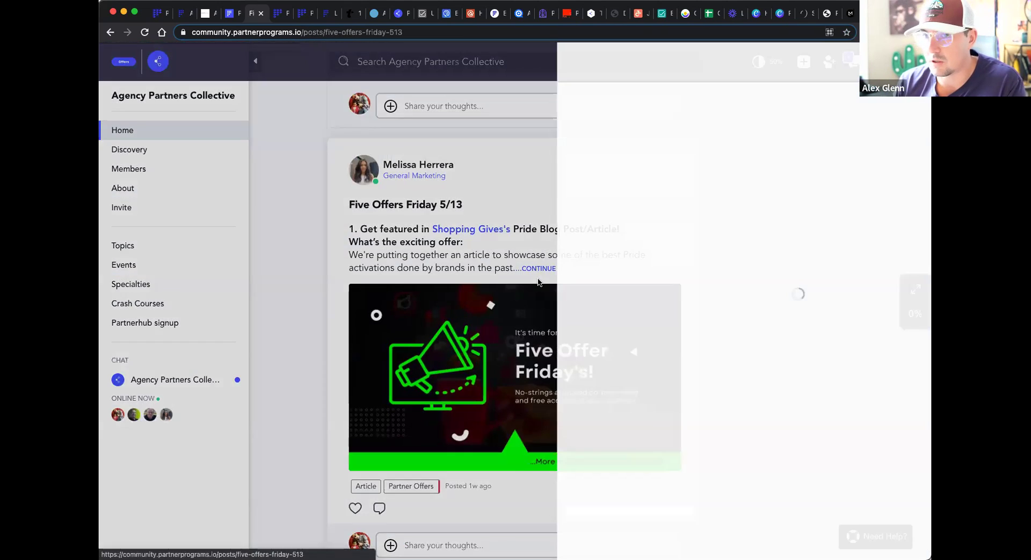
scroll(538, 286, "down", 5)
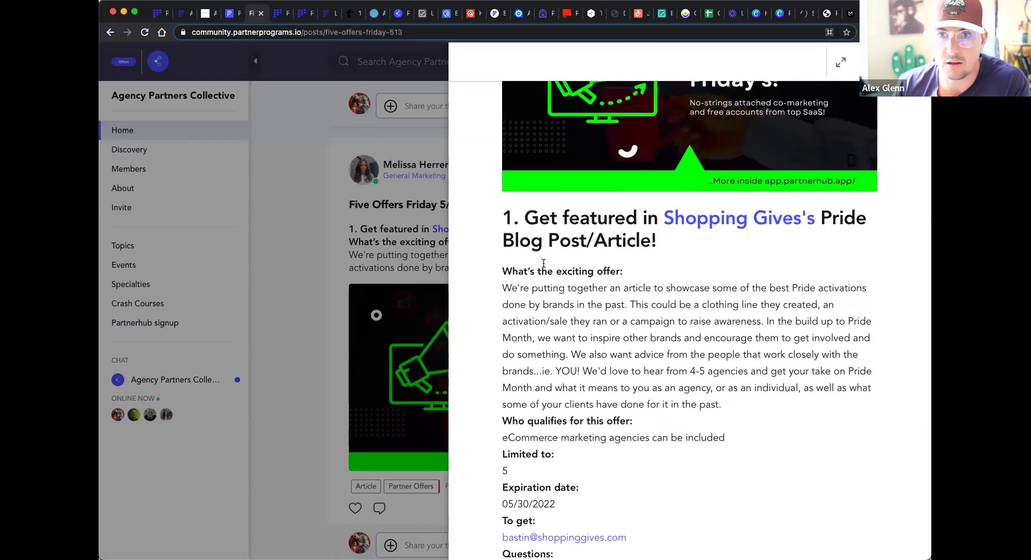
scroll(543, 263, "down", 15)
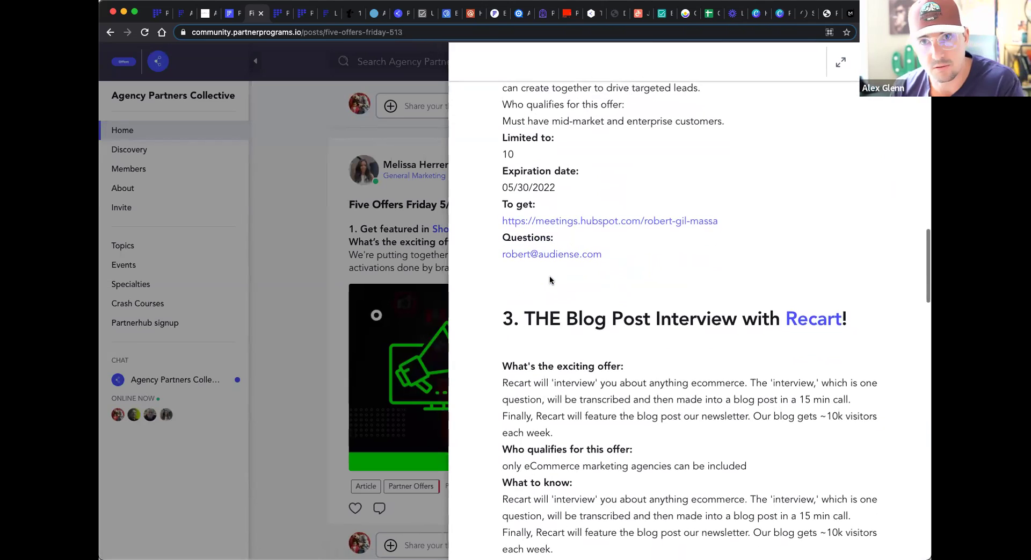
- Switch to the Partnerhub app and look through the partners in the Curated Partnerships (Backlog) of the New Tech Partnerships board
left_click(154, 19)
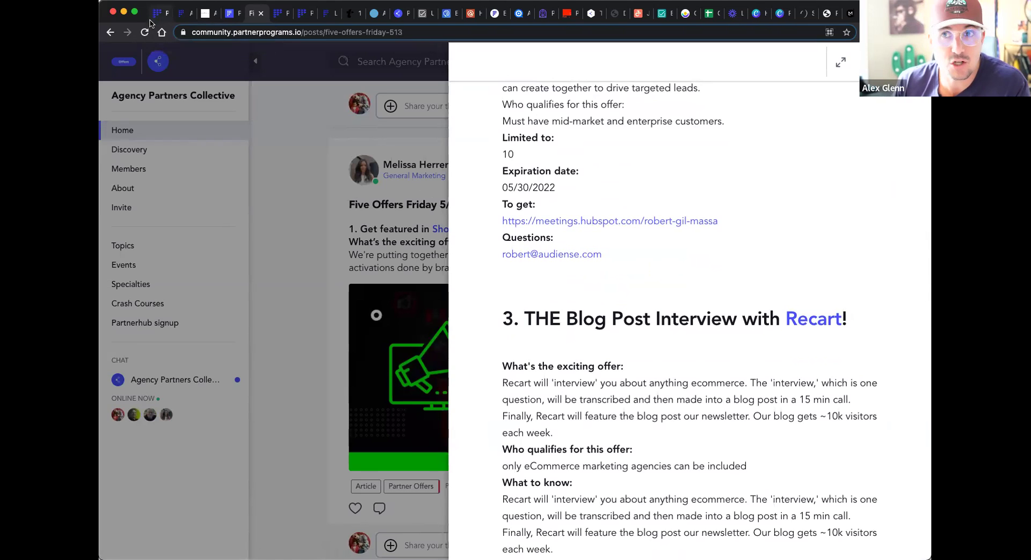
scroll(375, 304, "down", 2)
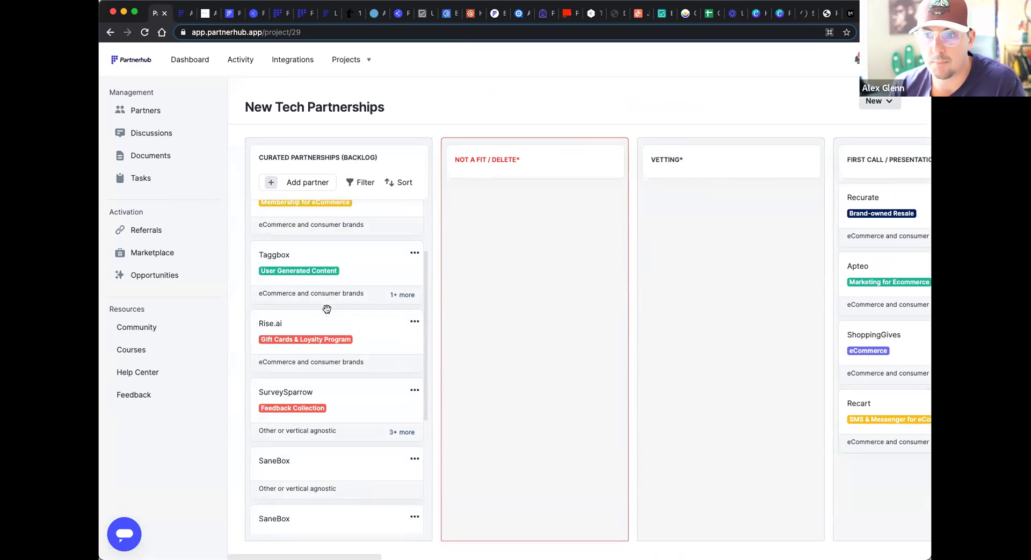
scroll(320, 304, "down", 3)
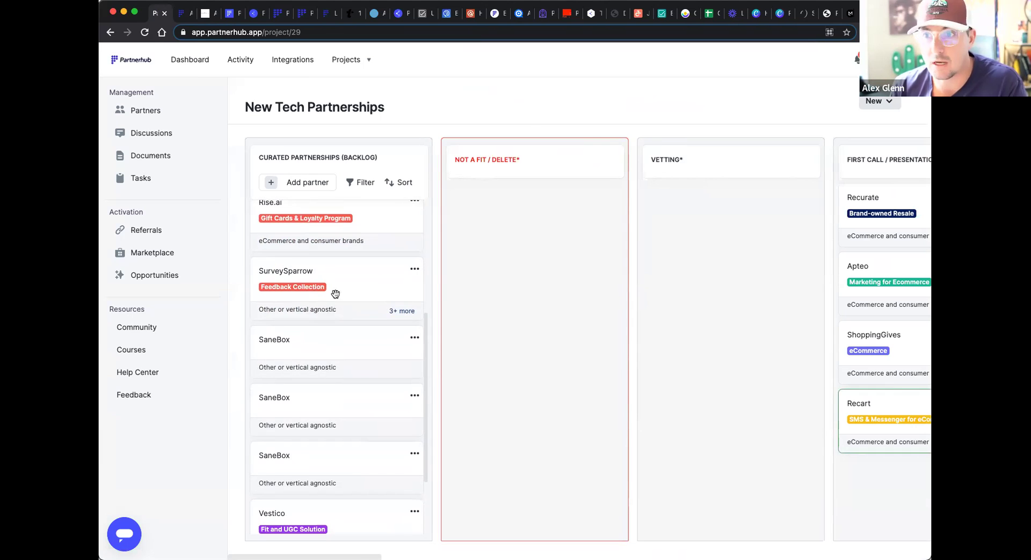
scroll(324, 268, "down", 2)
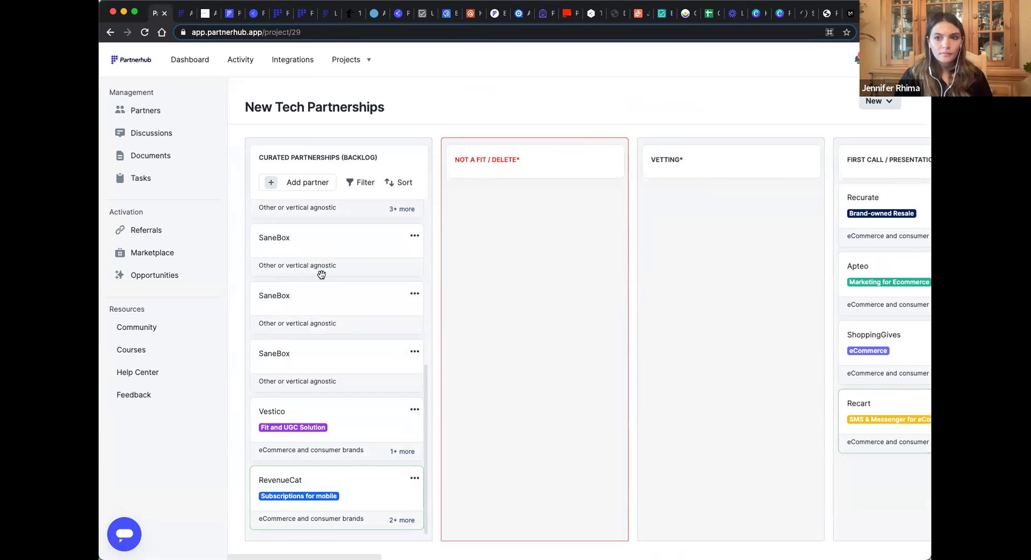
scroll(347, 302, "down", 1)
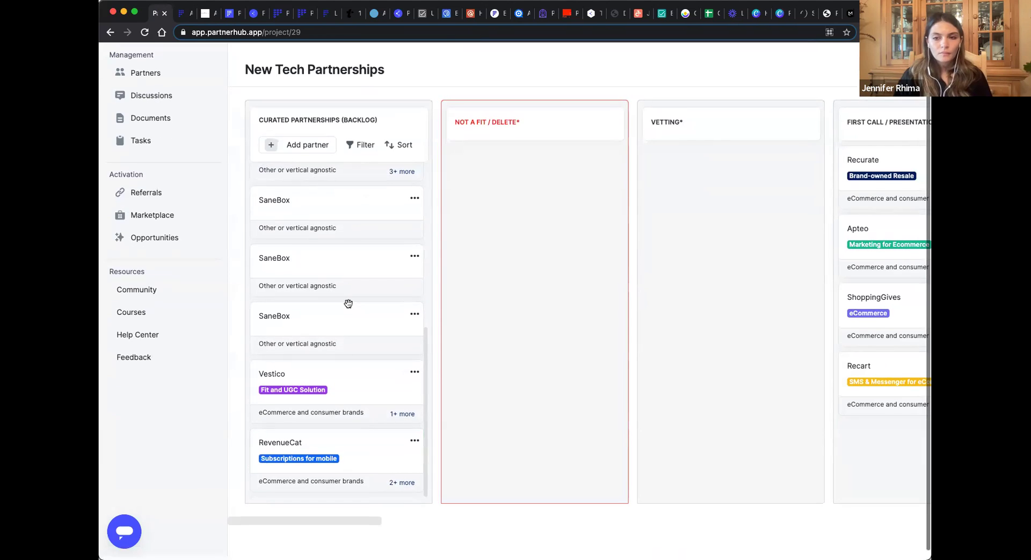
- Open RevenueCat from the backlog, review its partner program profile and walkthrough video, and close the profile
left_click(337, 449)
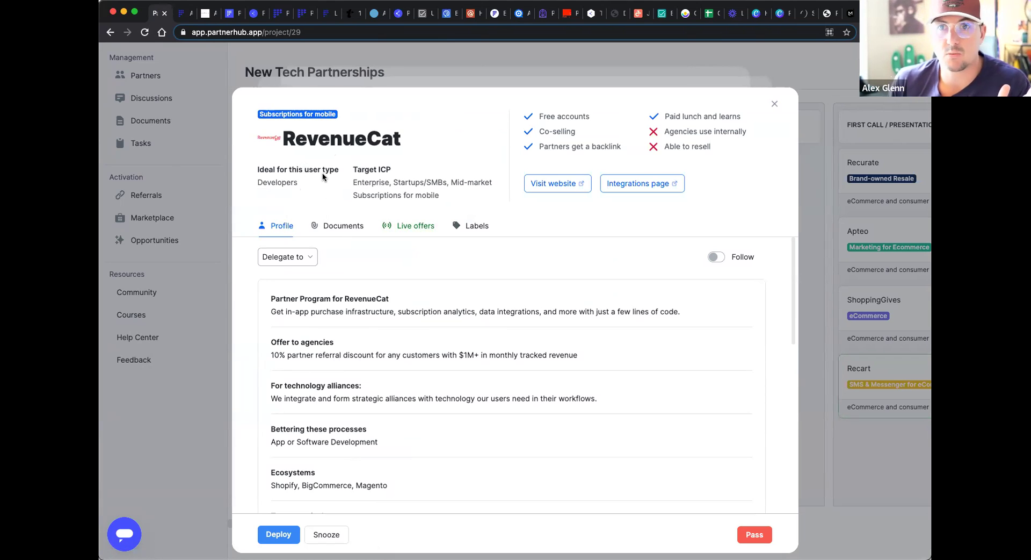
scroll(380, 301, "down", 2)
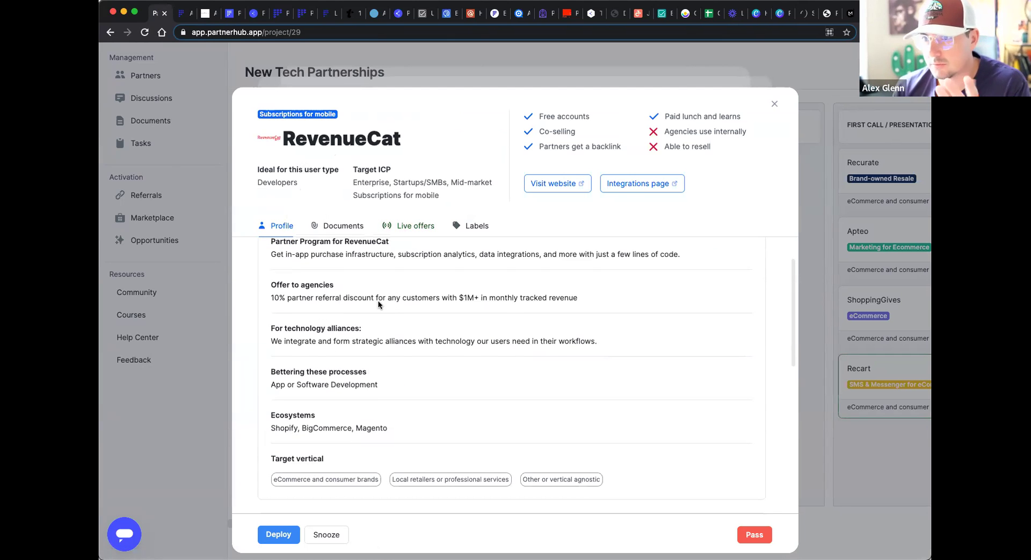
scroll(382, 308, "down", 5)
scroll(392, 308, "down", 1)
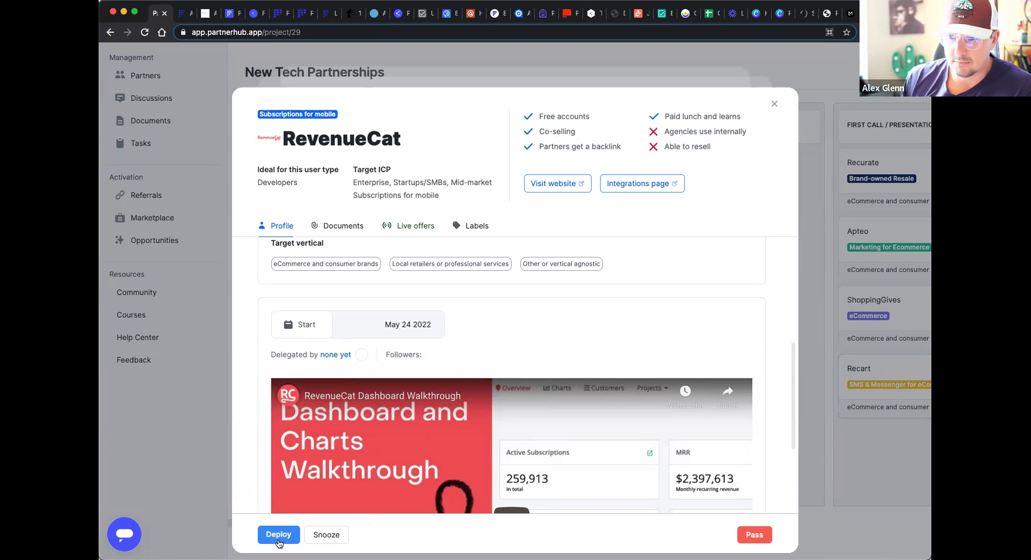
scroll(271, 462, "down", 3)
scroll(269, 467, "up", 4)
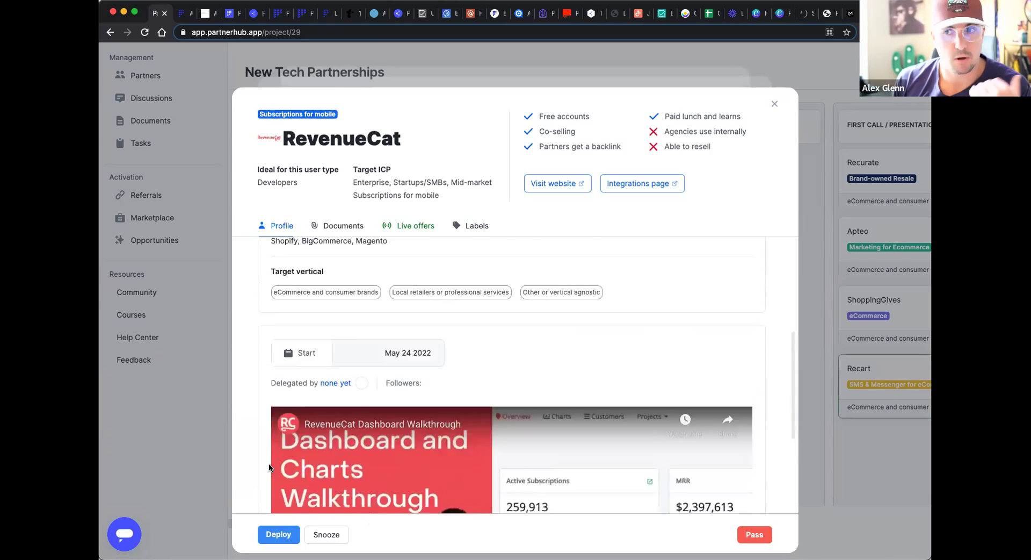
scroll(271, 466, "up", 8)
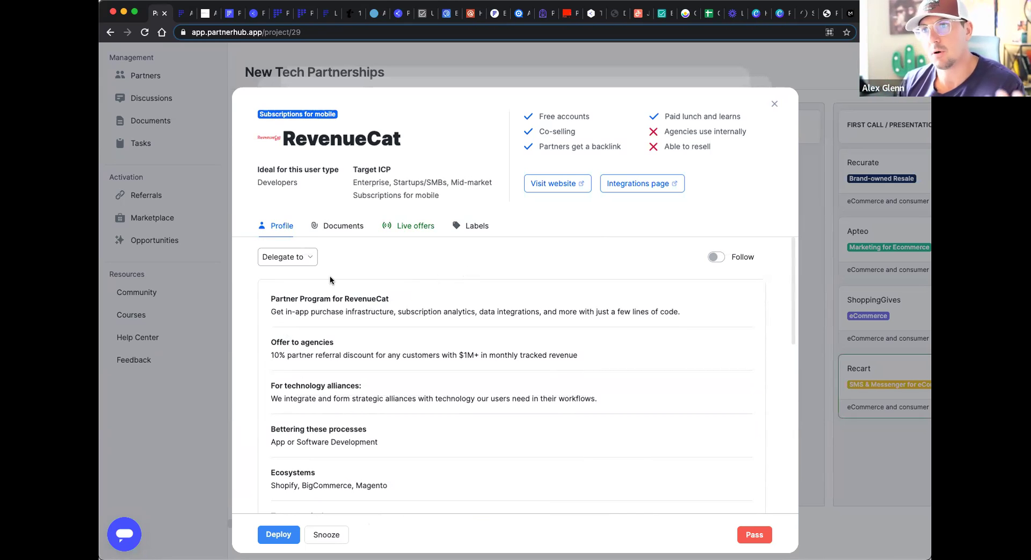
left_click(220, 393)
- Examine the Vetting and First Call / Presentation stages of the New Tech Partnerships board, highlighting the Vetting heading
scroll(431, 316, "right", 10)
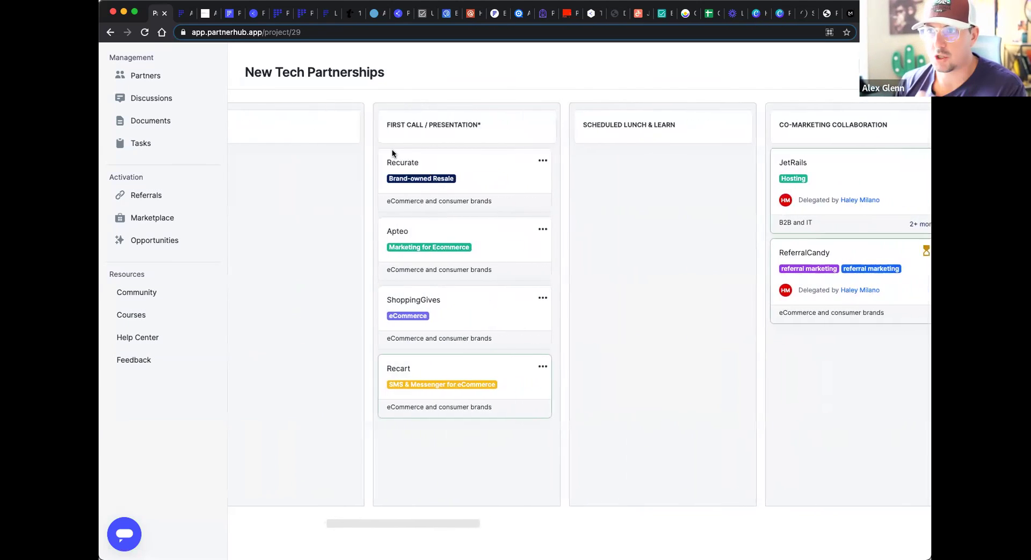
scroll(392, 152, "left", 5)
right_click(453, 119)
left_click(400, 127)
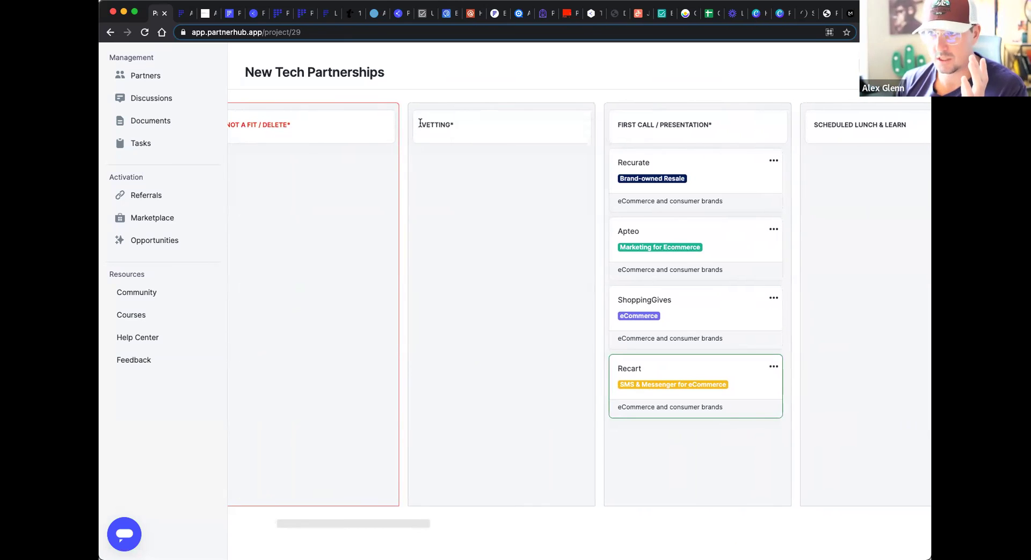
left_click_drag(420, 122, 505, 127)
scroll(502, 193, "right", 3)
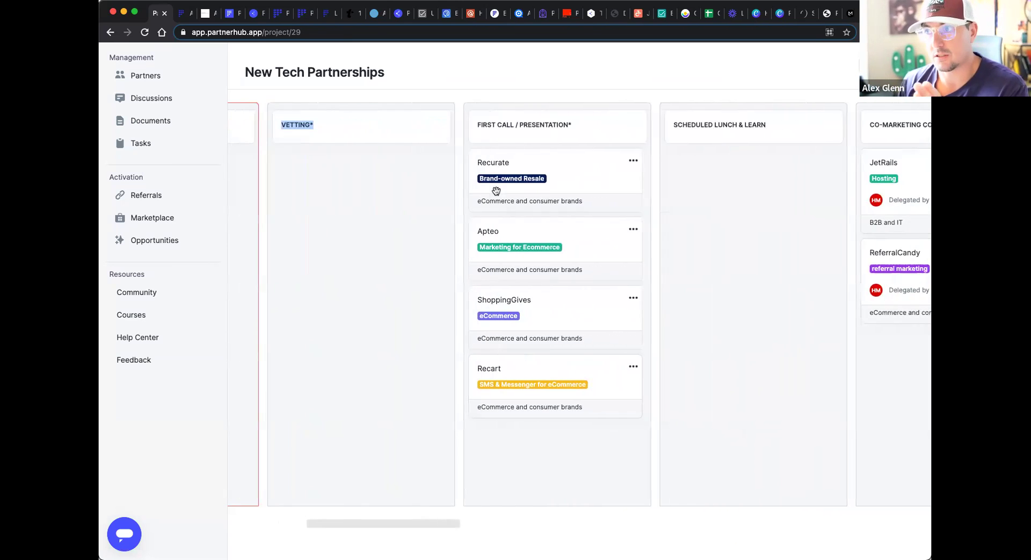
scroll(496, 191, "right", 3)
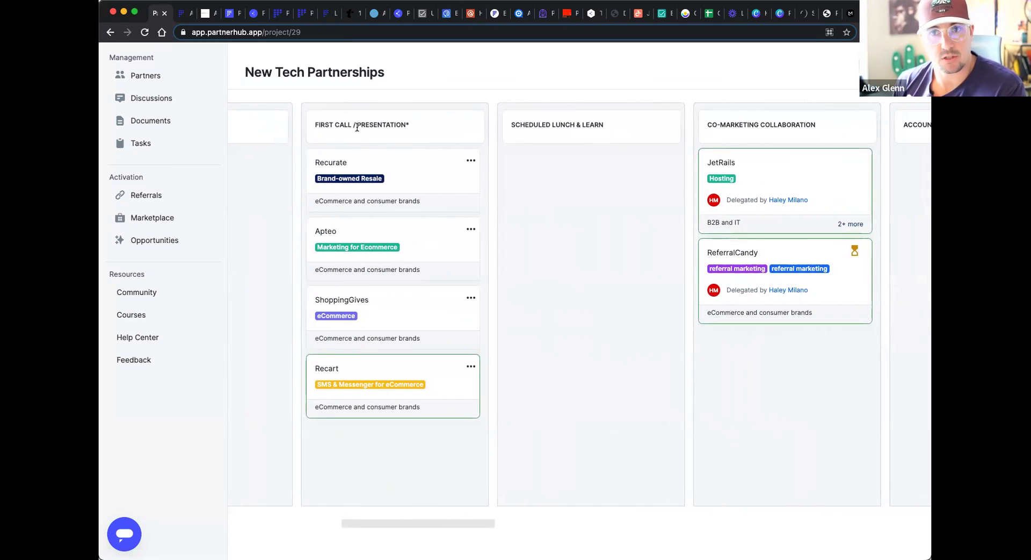
- Review the stages from Co-Marketing Collaboration to the board's end and highlight the Reached Trusted / Expert / Certified Status heading
scroll(396, 147, "right", 8)
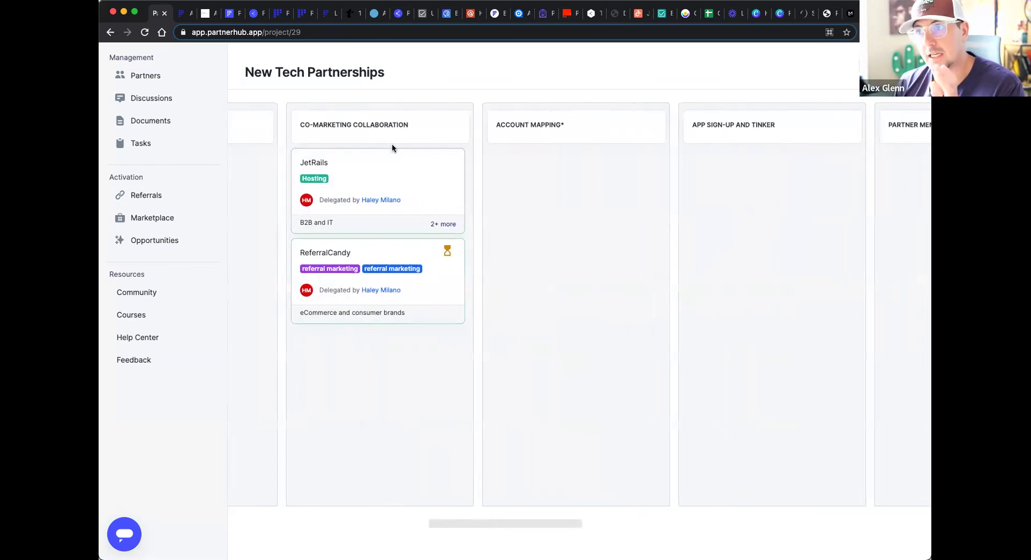
scroll(392, 148, "right", 20)
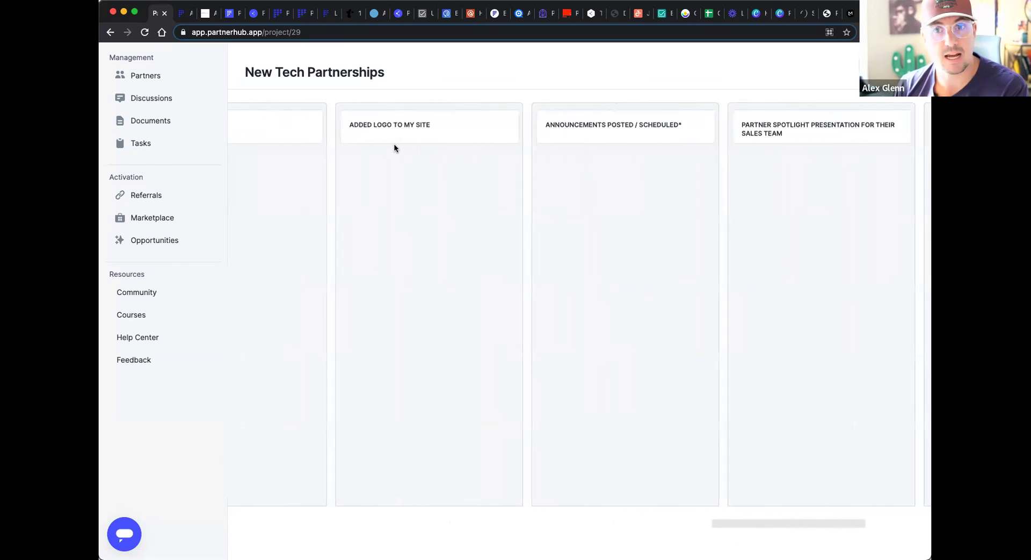
scroll(394, 147, "right", 8)
left_click_drag(835, 140, 766, 120)
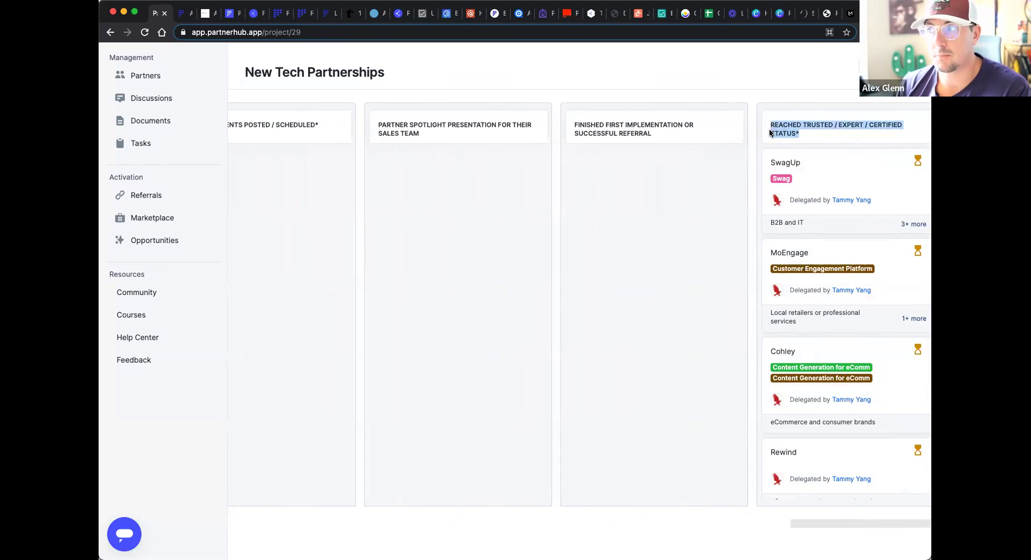
- Clear the heading highlight, return toward the board's earlier stages, and open the directory of technology partners
scroll(683, 248, "up", 2)
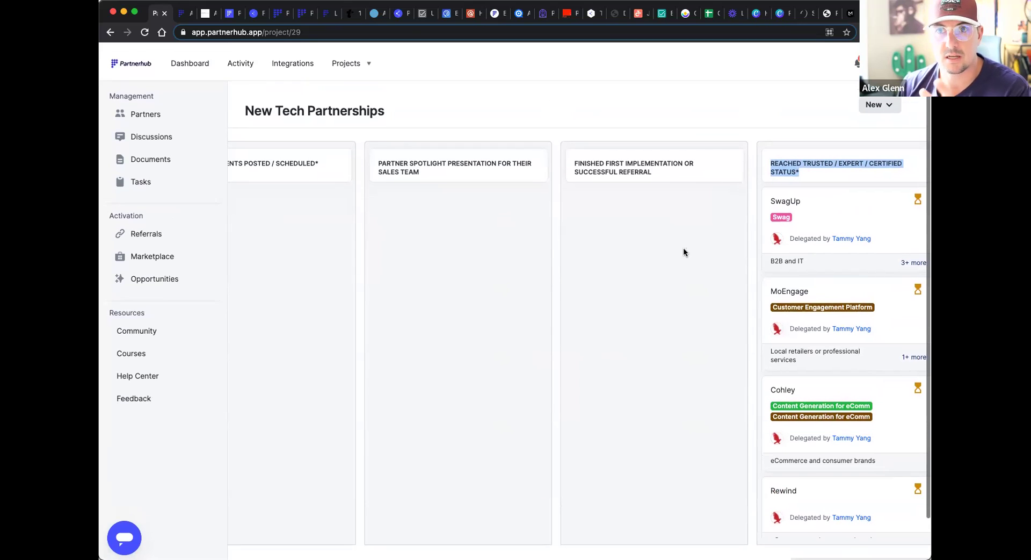
left_click(628, 236)
left_click_drag(771, 168, 403, 347)
scroll(398, 343, "left", 15)
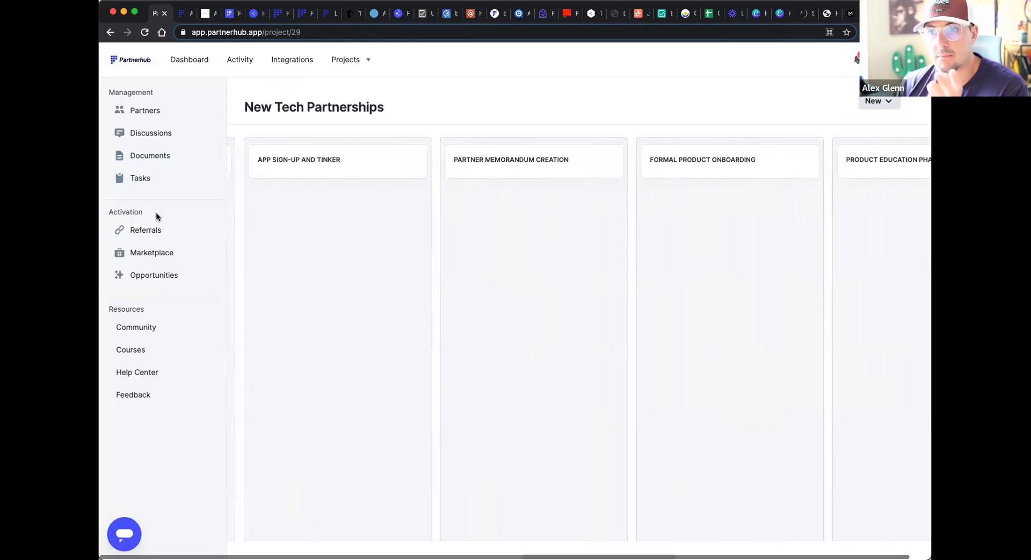
left_click(135, 114)
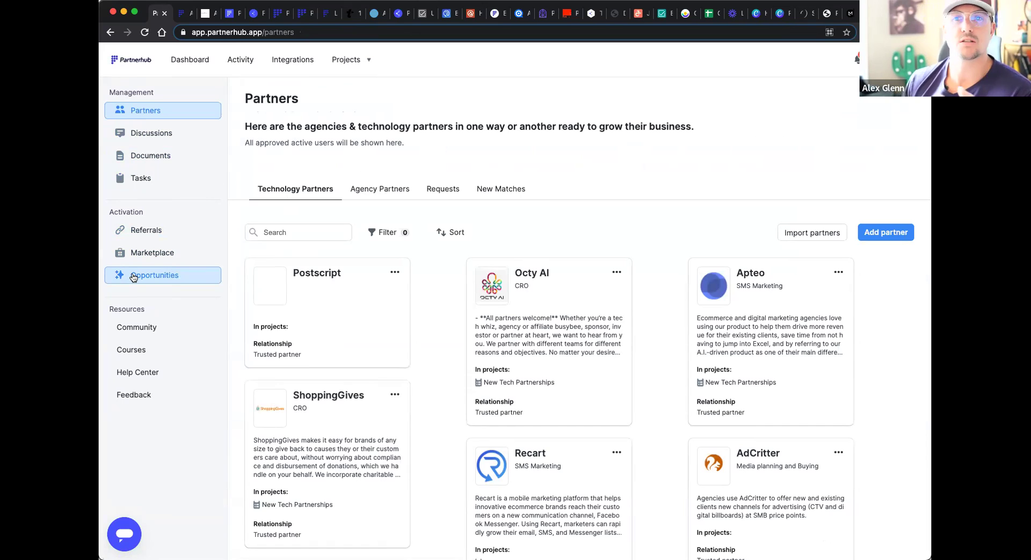
- Show the list of available projects, open the Co-Selling project, and go to the Projects directory overview
left_click(346, 60)
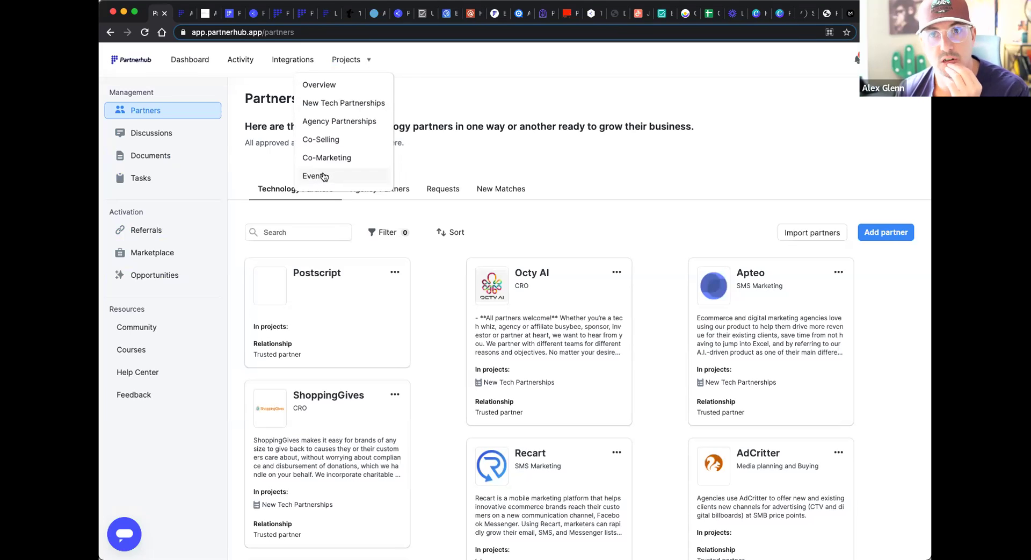
left_click(327, 140)
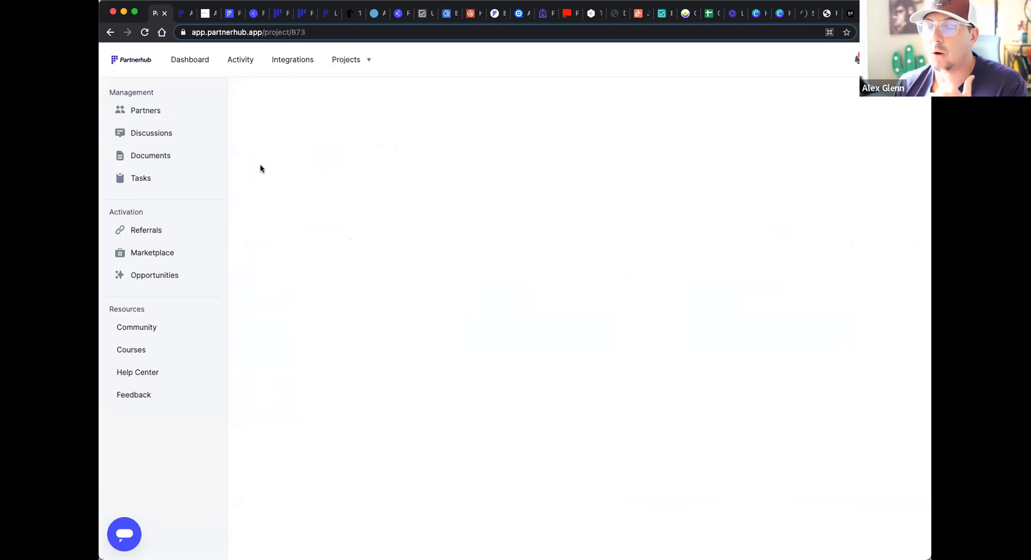
mouse_move(343, 66)
left_click(342, 86)
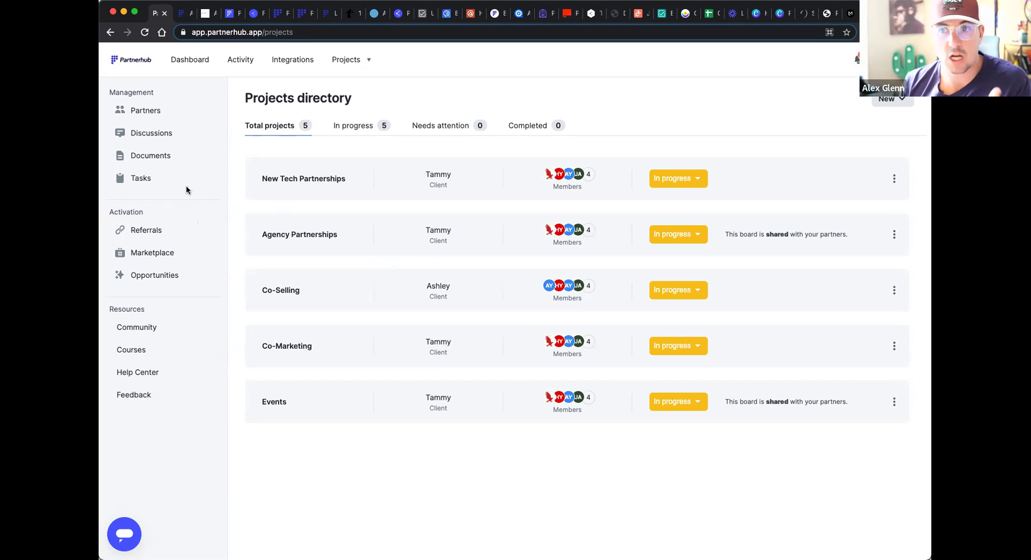
- Open Tasks, start a new task under For Others, and show which partners it can be assigned to
left_click(138, 179)
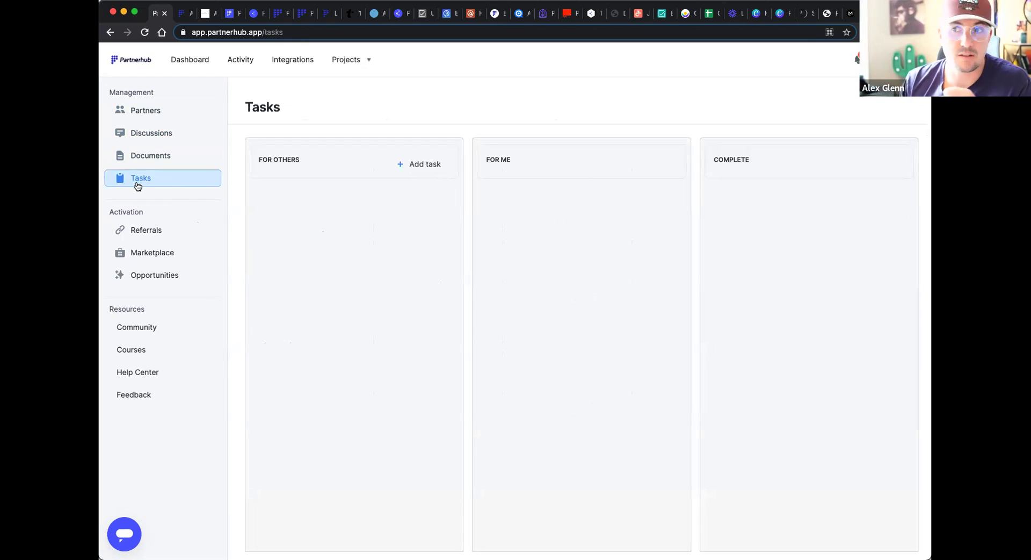
left_click(417, 167)
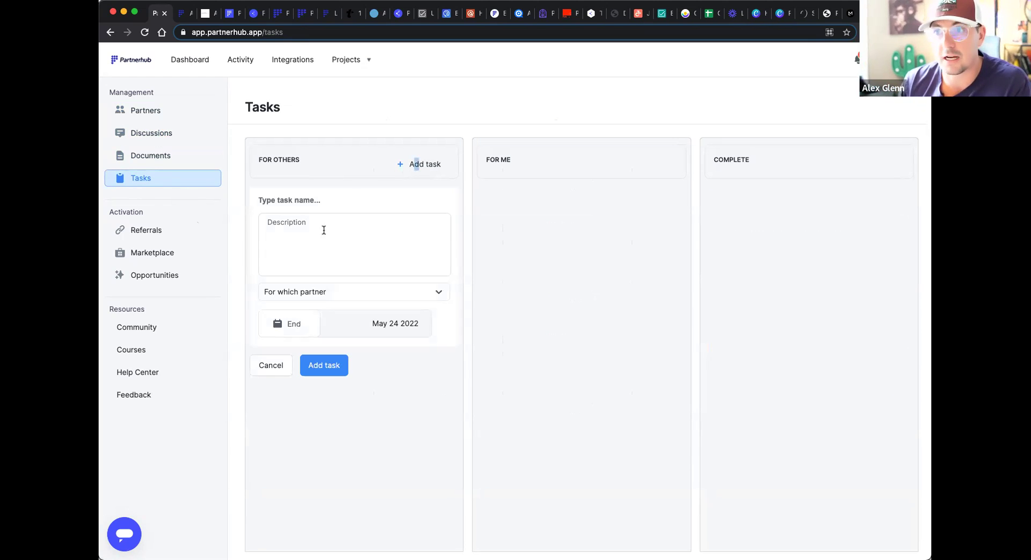
left_click(352, 291)
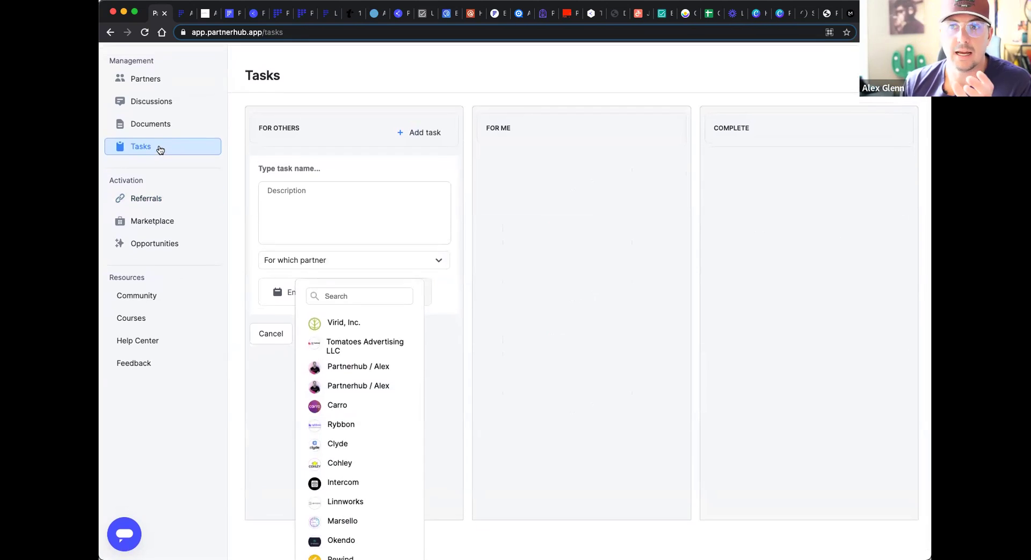
- View the team files in the Document center, and open the Received referrals list
left_click(159, 162)
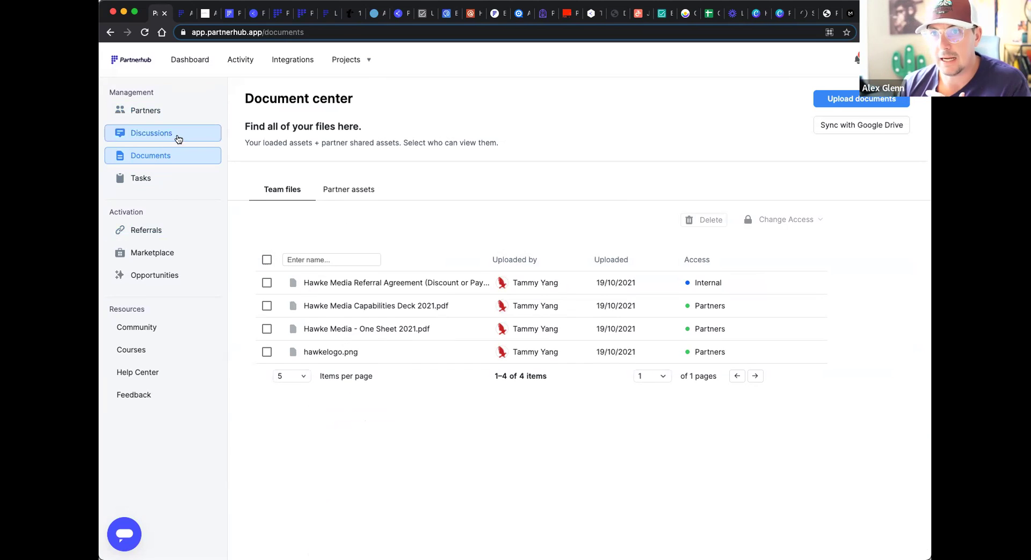
left_click(177, 226)
left_click(346, 189)
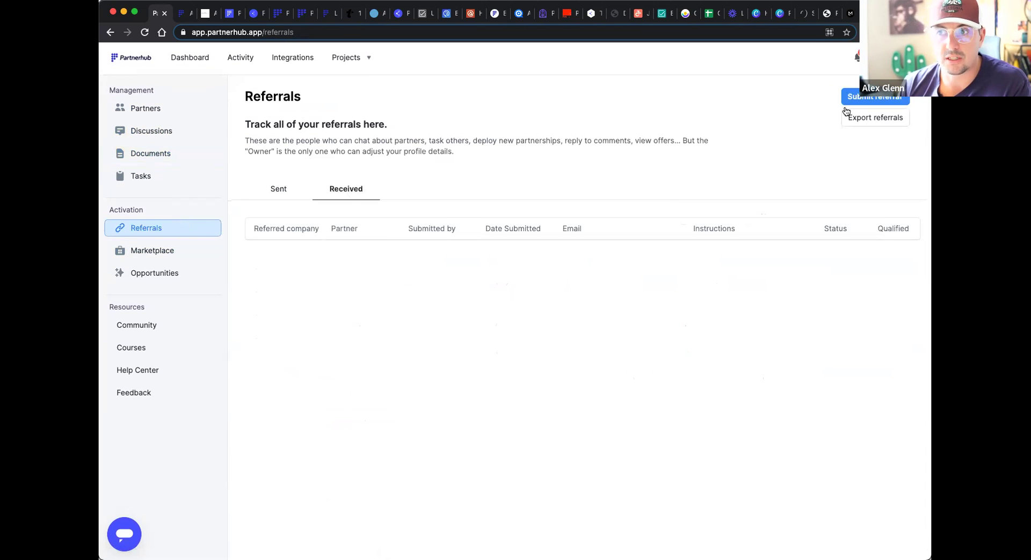
- Open the Add a referral form, review its partner choices and notes field, and close it without submitting
left_click(854, 98)
left_click(472, 146)
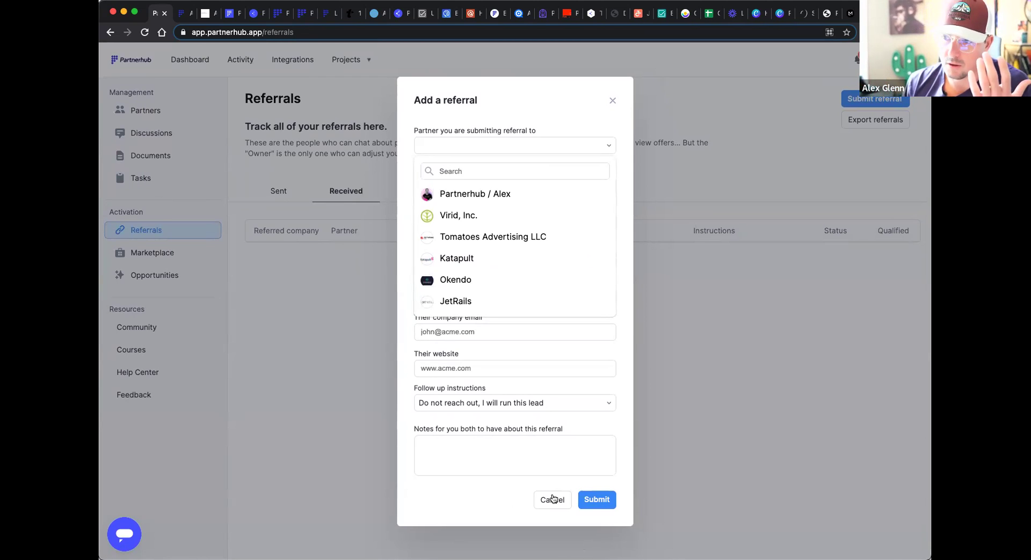
left_click(509, 498)
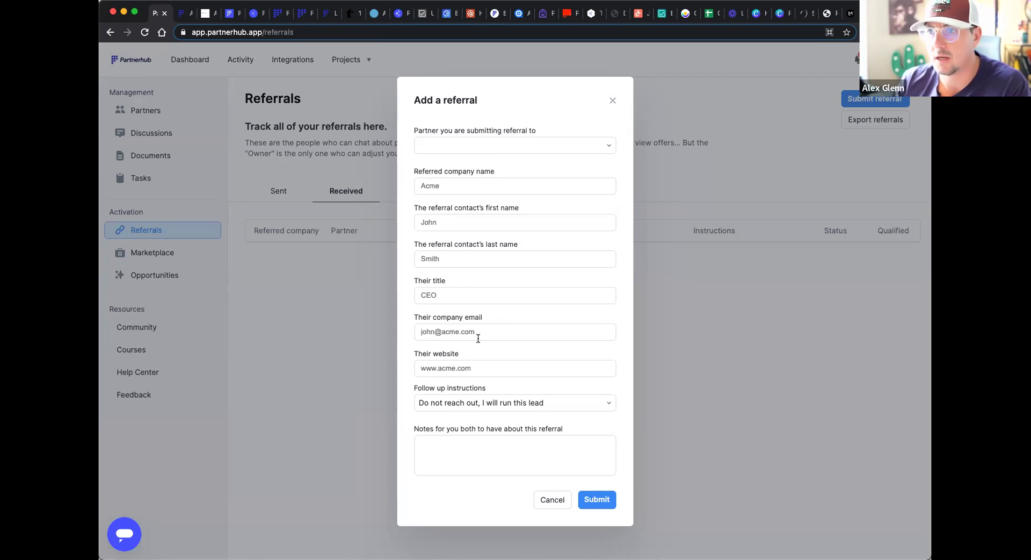
left_click(491, 145)
left_click(535, 455)
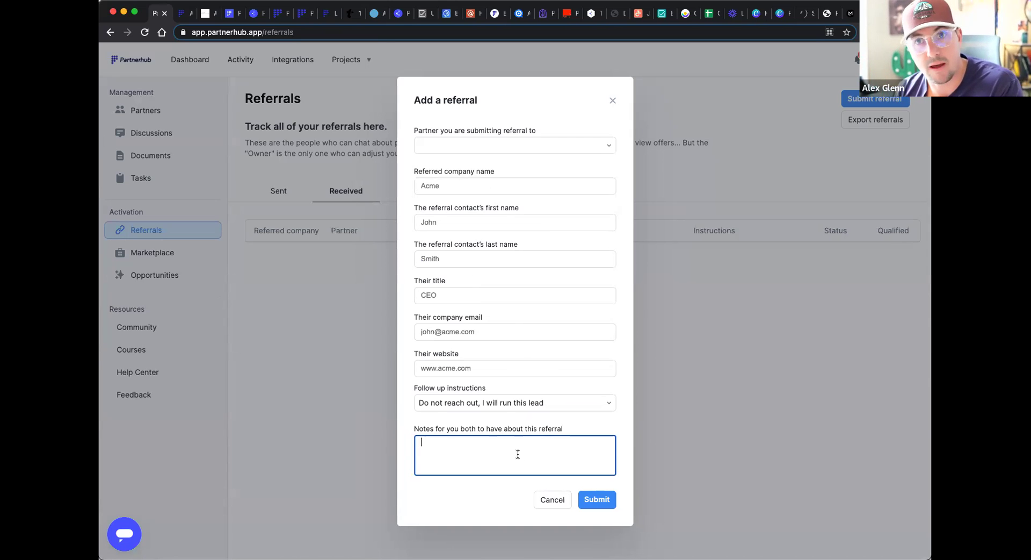
left_click(612, 101)
- View the Sent referrals and the partner Discussions, and return to the Document center
left_click(266, 196)
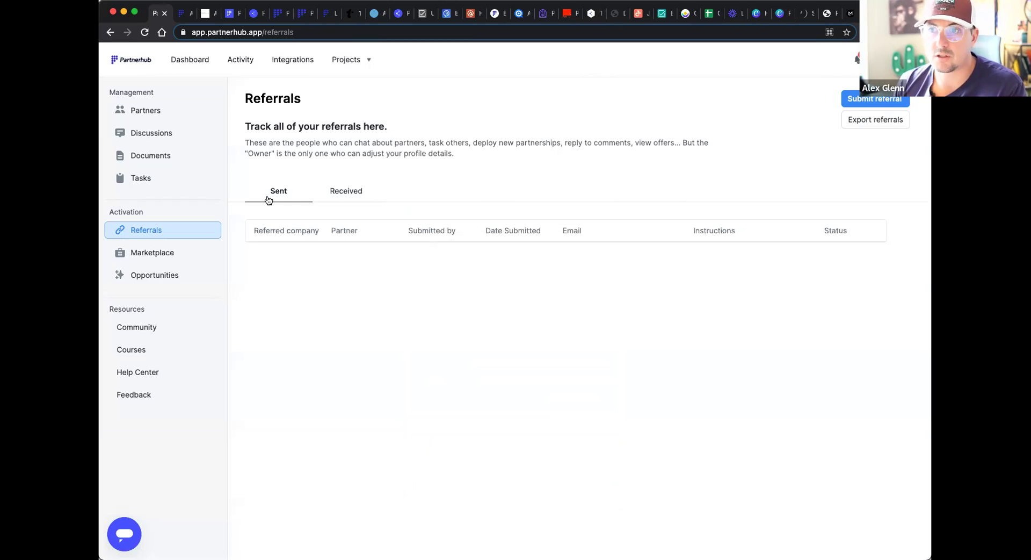
left_click(204, 113)
left_click(143, 134)
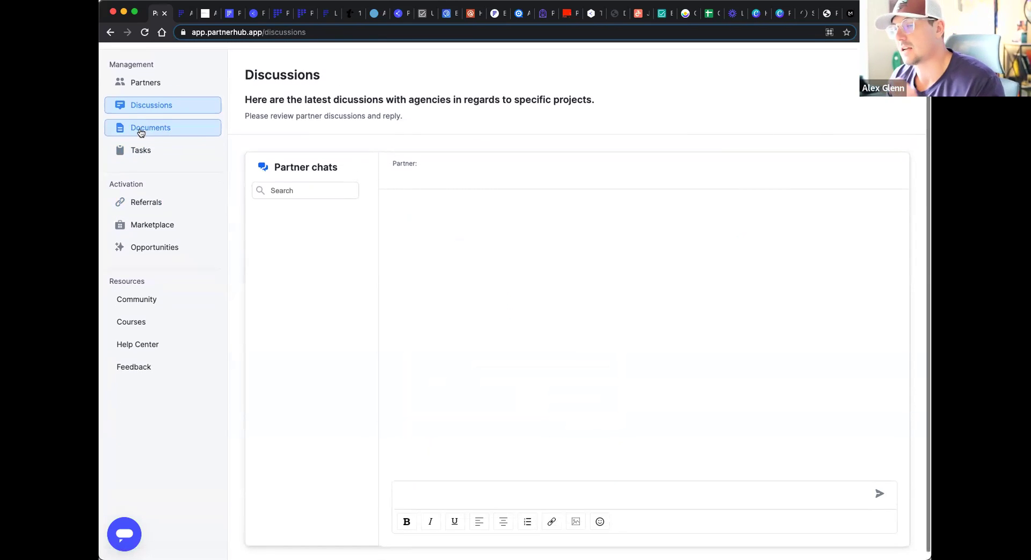
left_click(151, 155)
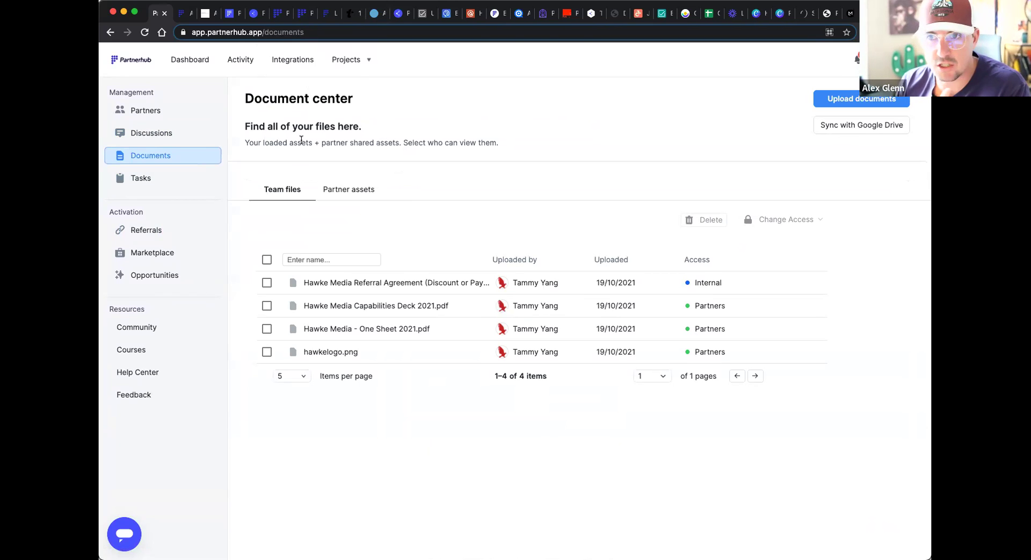
- View the New Matches prospects in the other Partnerhub browser tab, and return to open the New Tech Partnerships board
left_click(274, 20)
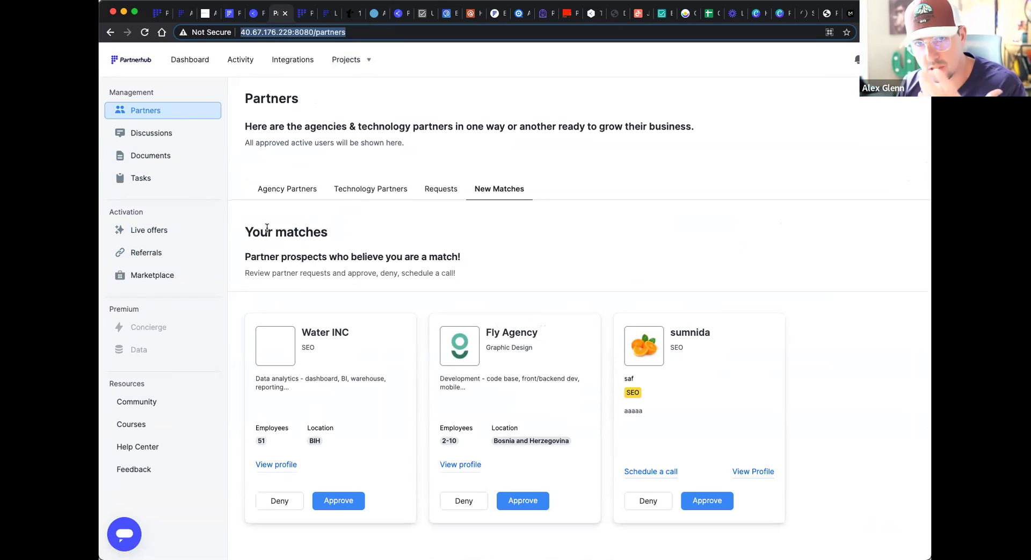
left_click(159, 13)
mouse_move(346, 59)
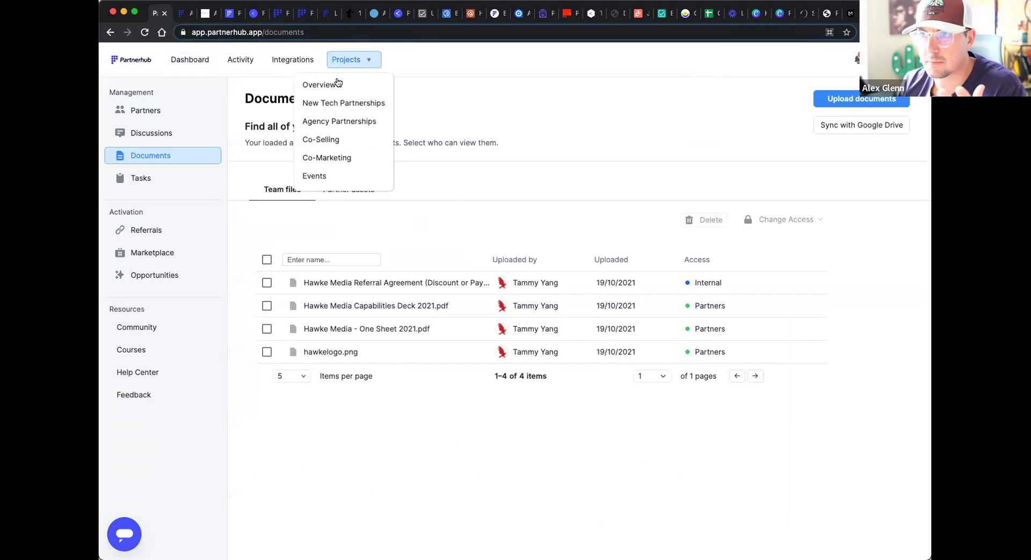
left_click(359, 105)
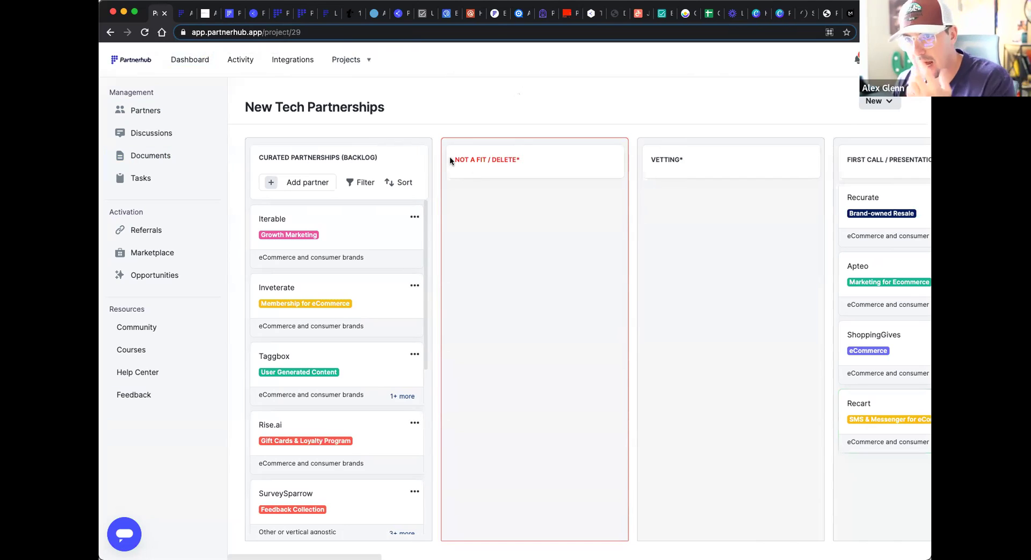
- Highlight the word Curated and the New Tech Partnerships title, and review Iterable's partner profile from the backlog before closing it
left_click_drag(260, 157, 289, 159)
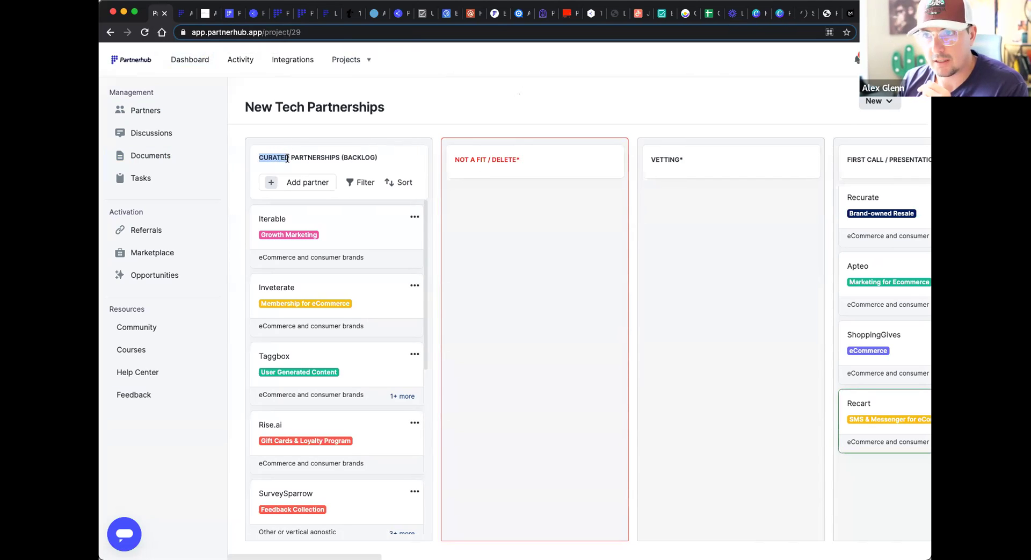
triple_click(267, 102)
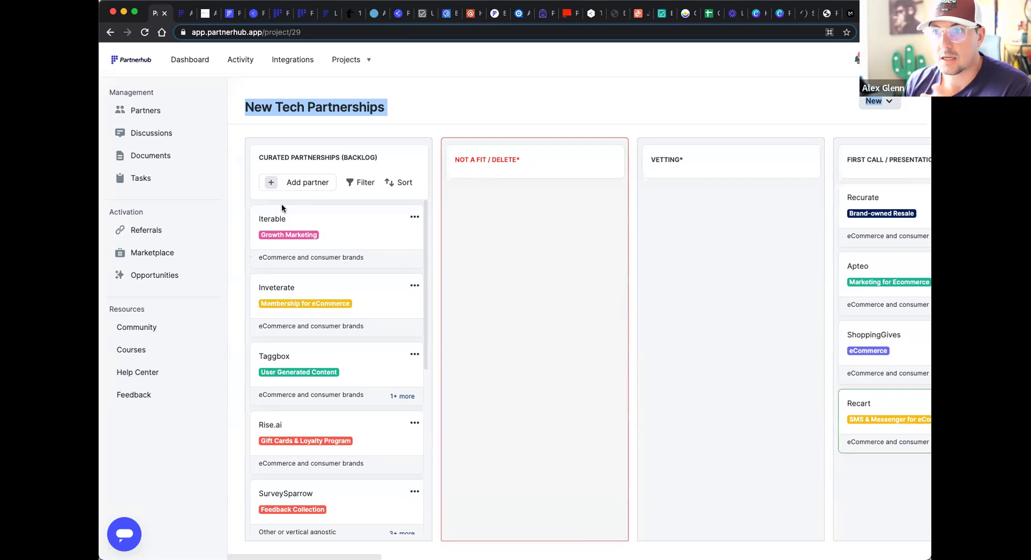
left_click(322, 126)
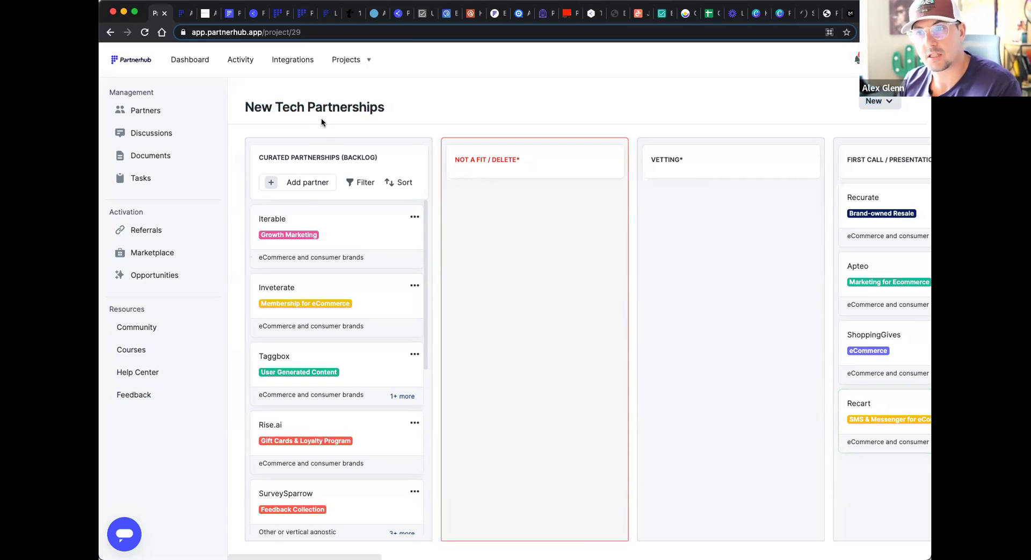
left_click(280, 228)
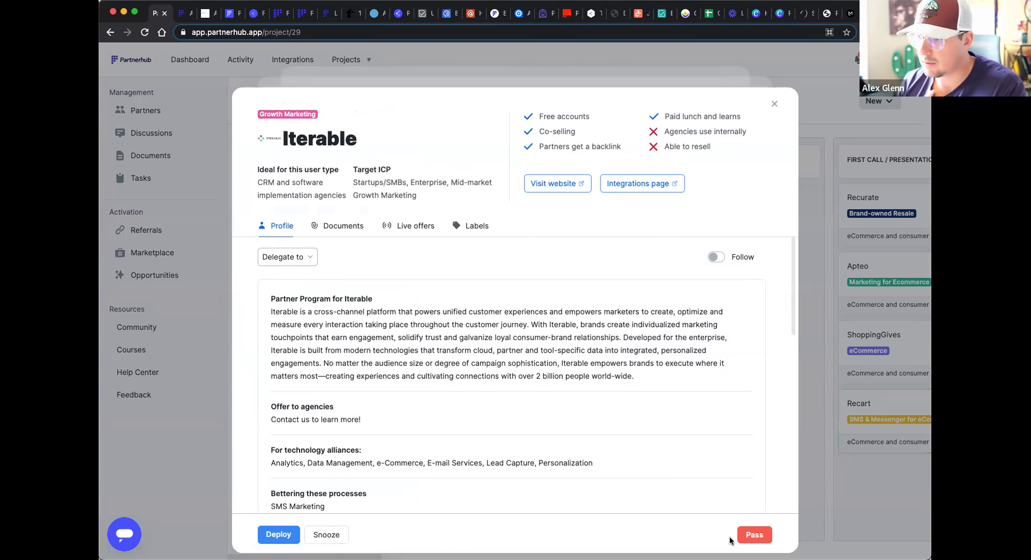
left_click(223, 307)
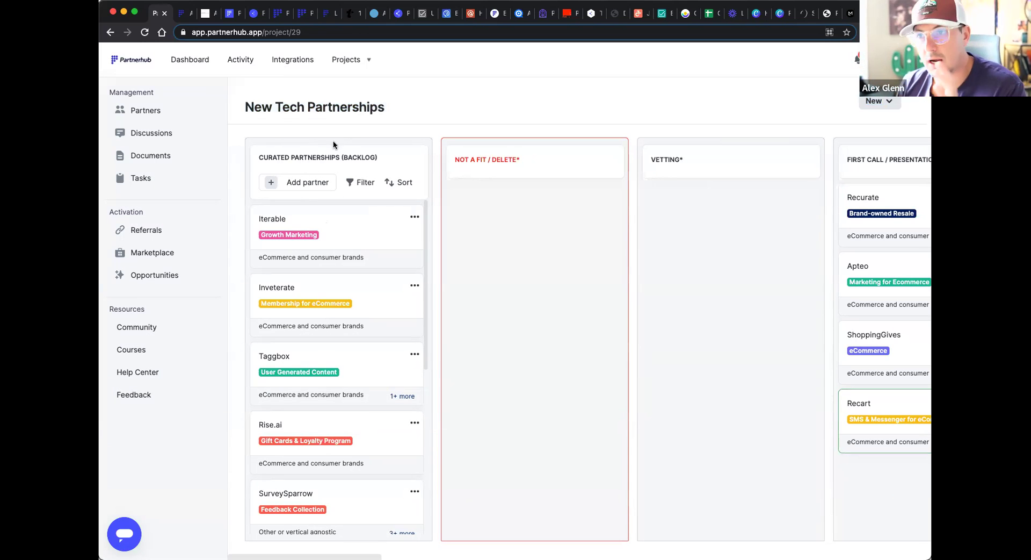
- Show the New Matches page with its approve and deny options once more, and go back to the New Tech Partnerships board
left_click(282, 13)
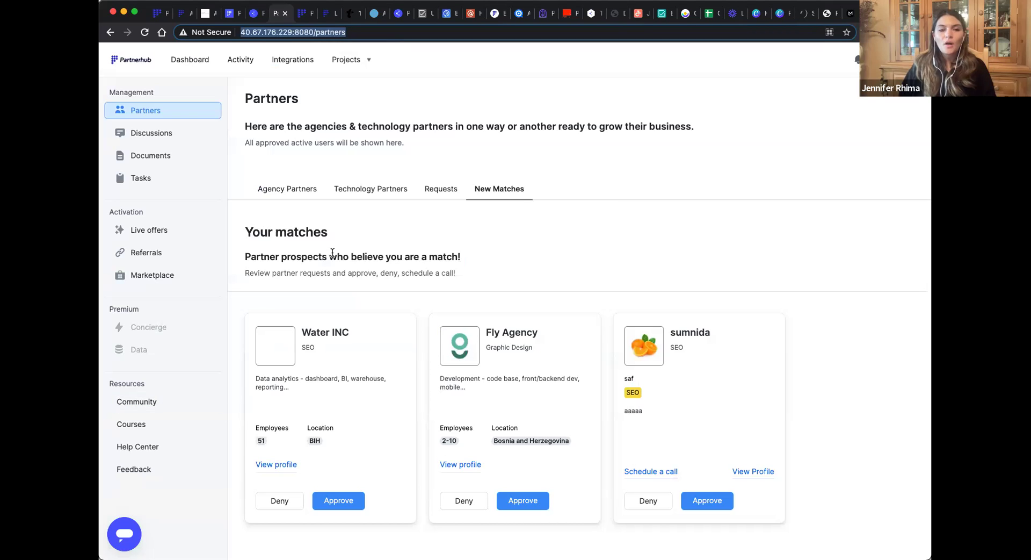
left_click(156, 18)
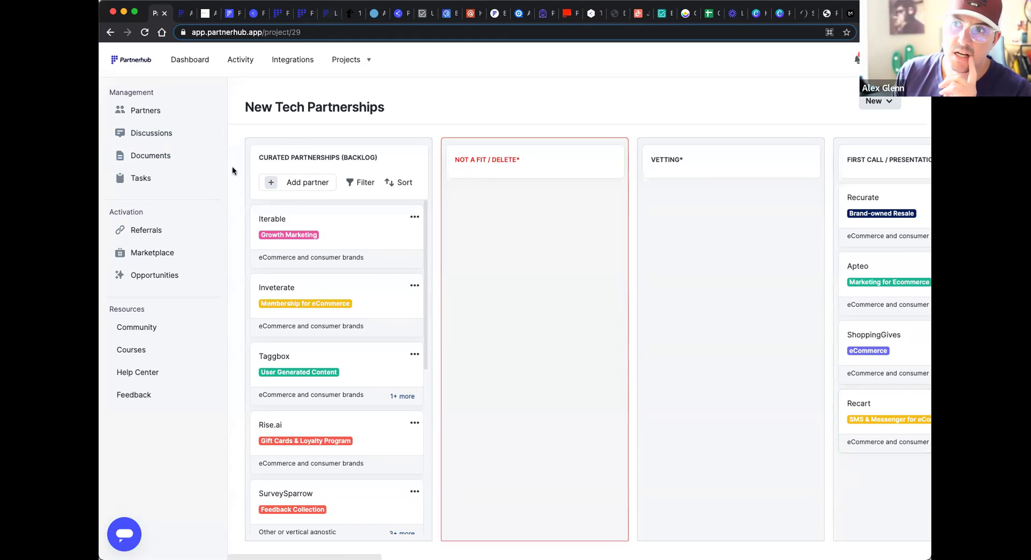
scroll(160, 240, "right", 1)
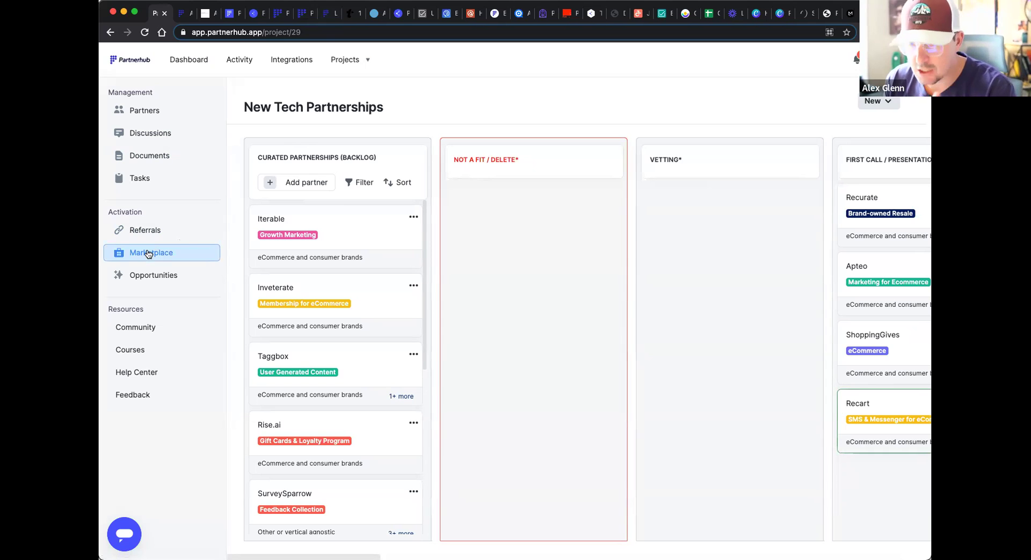
- Open the Marketplace and set the technology partner filter's ecosystem to HubSpot
left_click(149, 253)
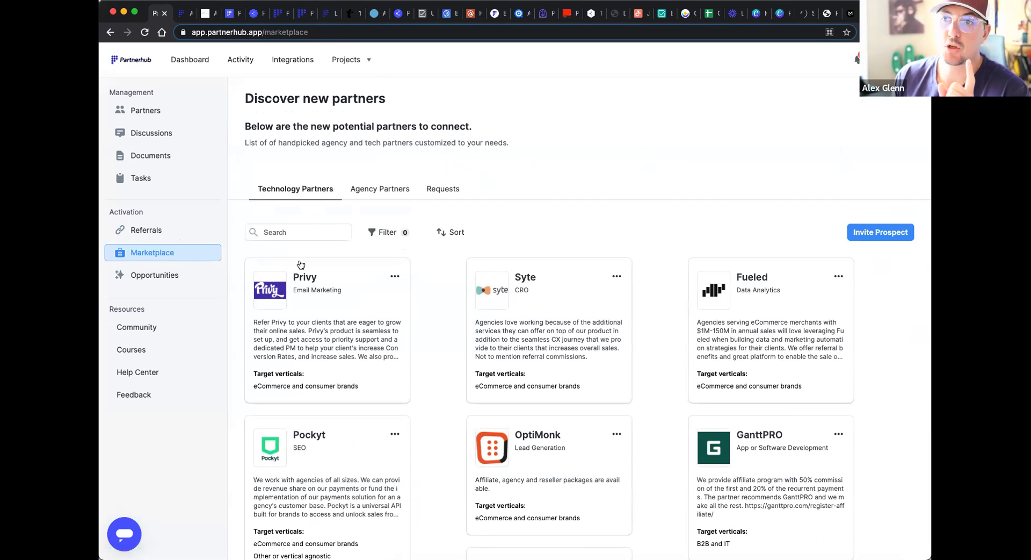
left_click(386, 232)
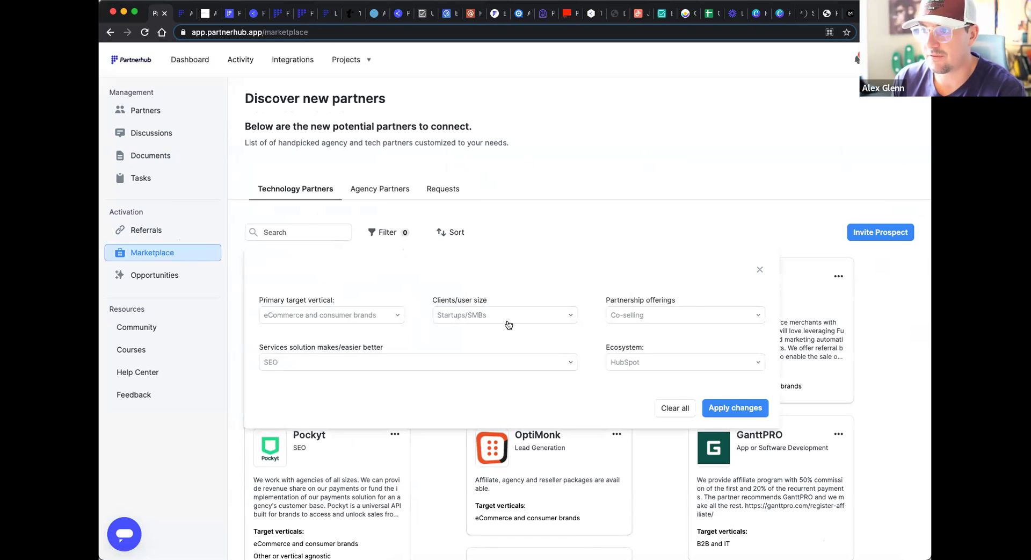
left_click(621, 365)
scroll(665, 428, "down", 1)
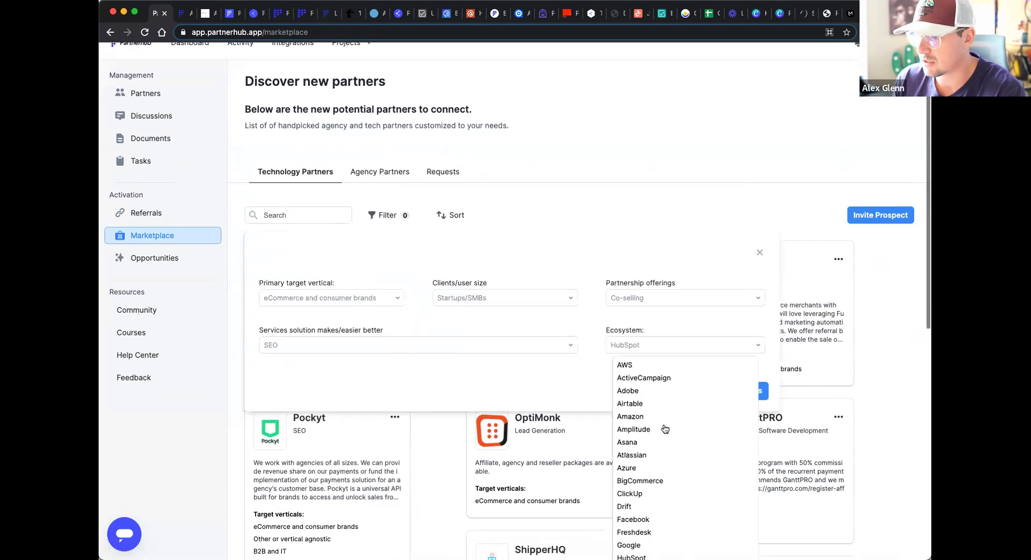
scroll(665, 429, "down", 3)
left_click(651, 467)
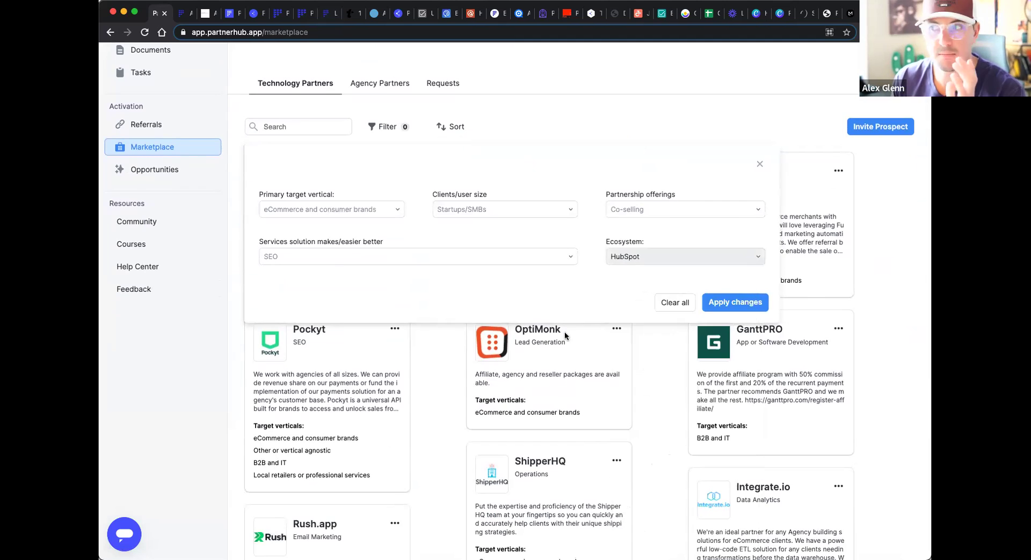
- Set the partner filter's clients/user size to Mid-market and its primary target vertical to B2B and IT
scroll(548, 295, "up", 3)
left_click(462, 277)
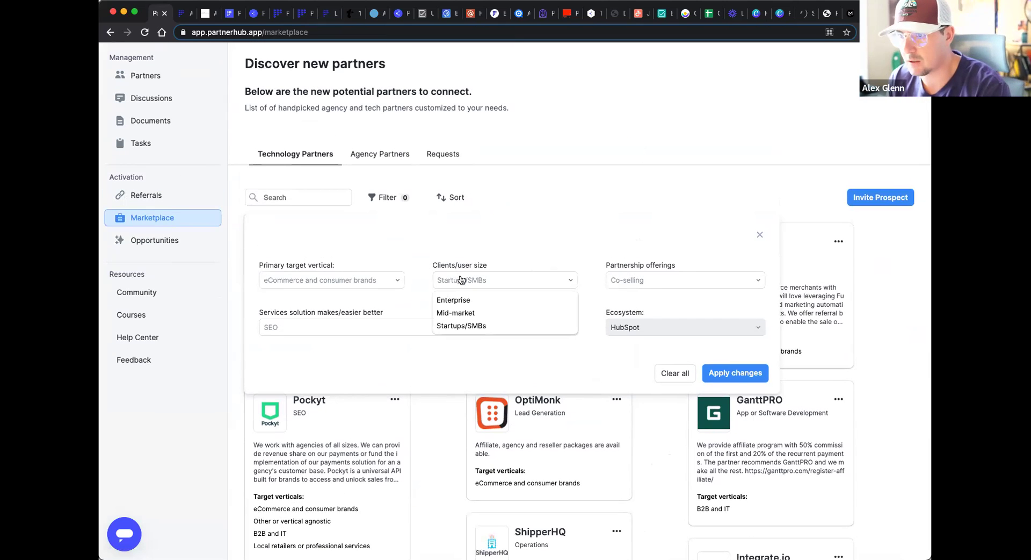
left_click(473, 313)
left_click(354, 277)
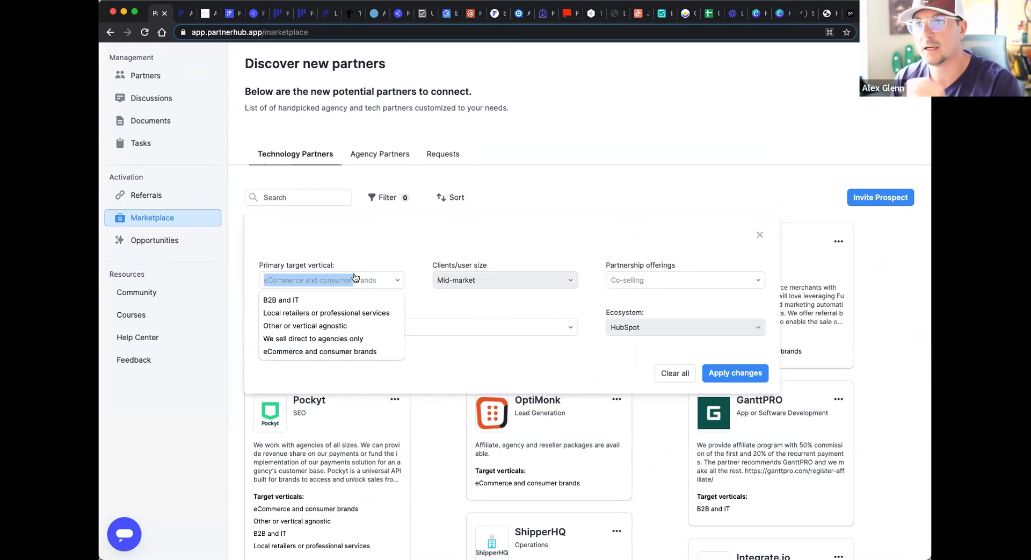
left_click(285, 300)
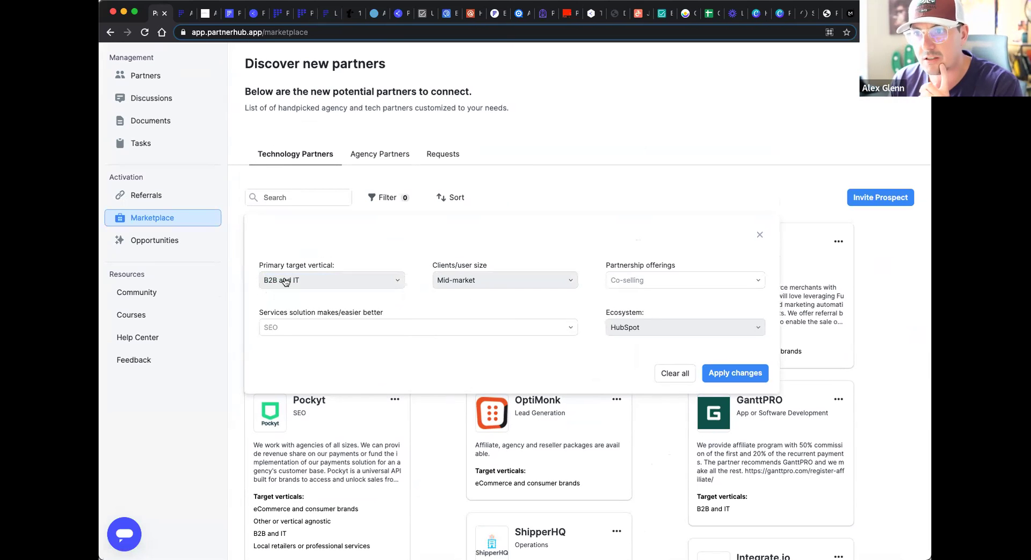
- Apply the technology partner filters and look at Pockyt's partner profile before closing it
left_click(728, 371)
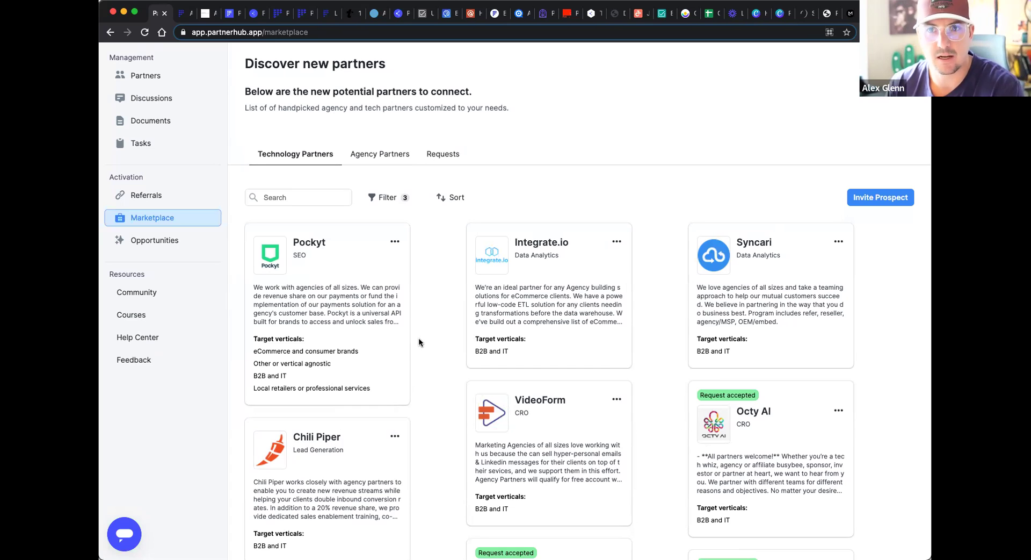
left_click(350, 305)
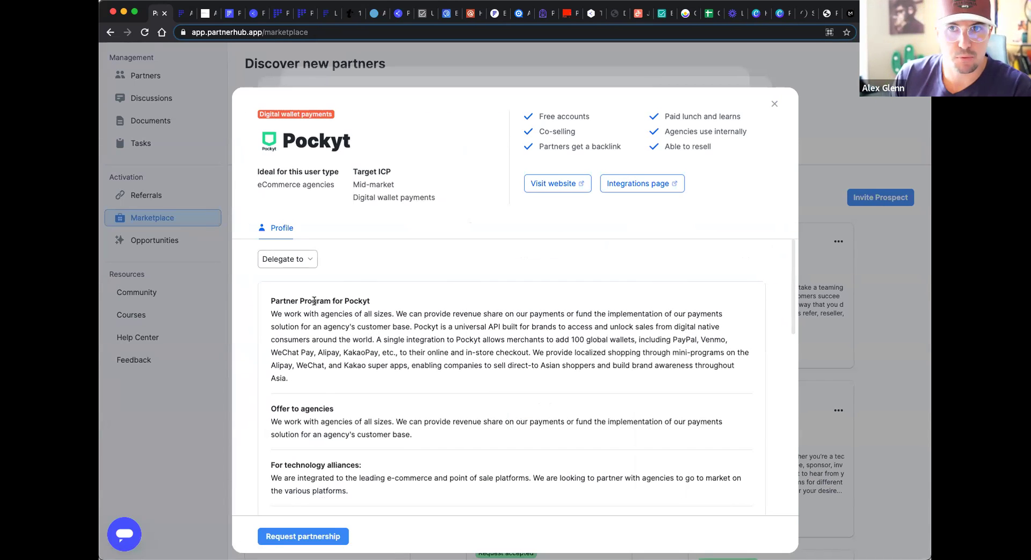
left_click(202, 334)
scroll(311, 155, "up", 2)
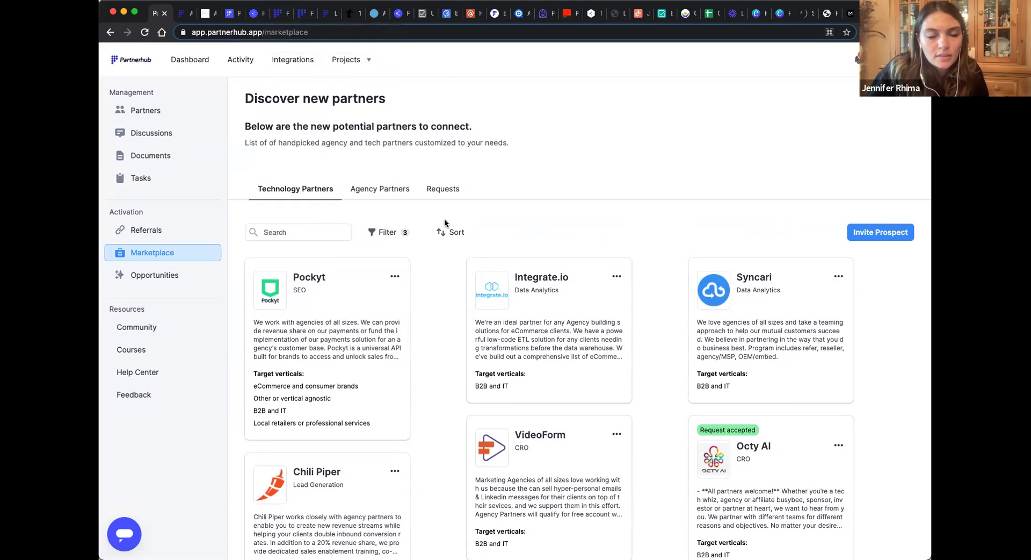
- Show the agency partners in the Marketplace and highlight the Management section heading
left_click(370, 188)
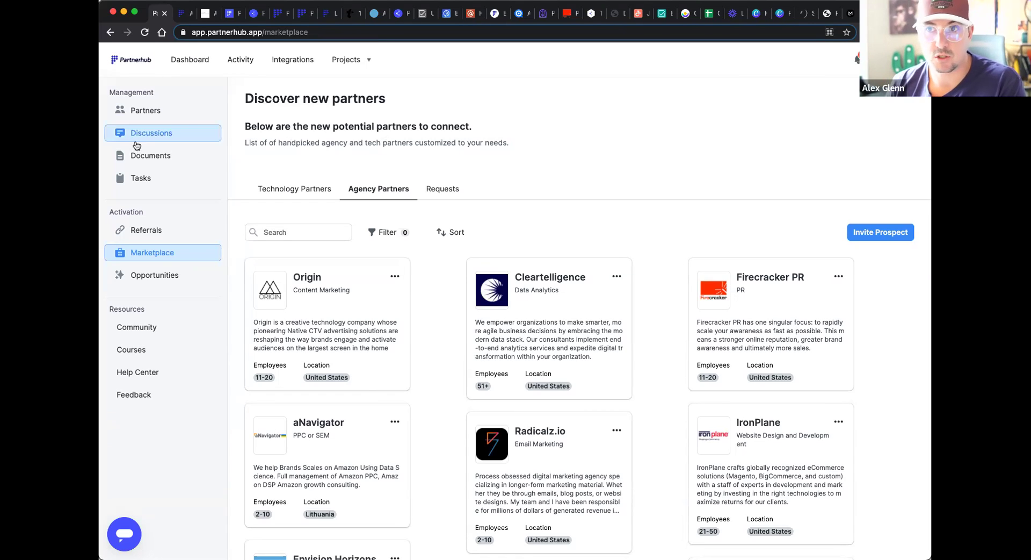
left_click_drag(117, 91, 161, 96)
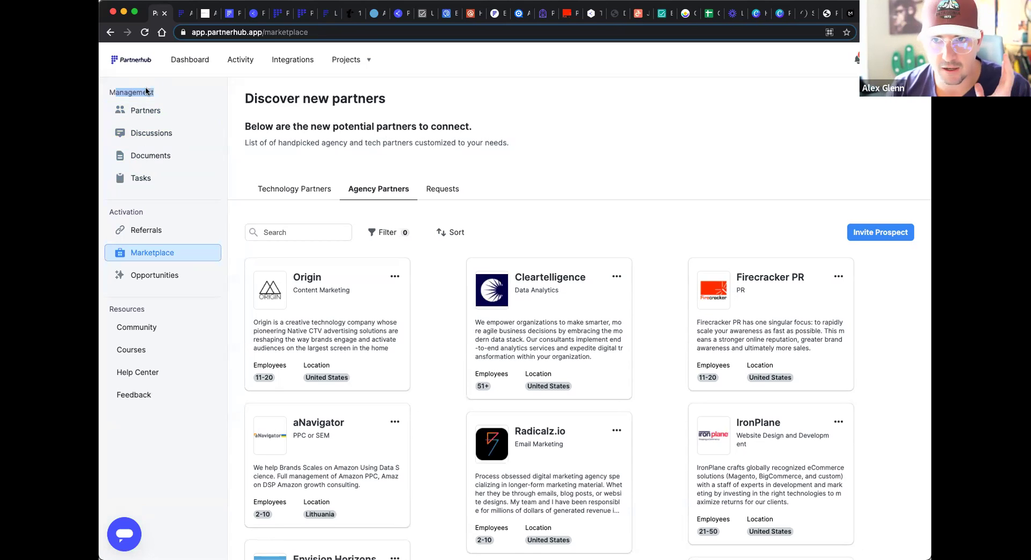
- Open the Co-Marketing project board
left_click(339, 62)
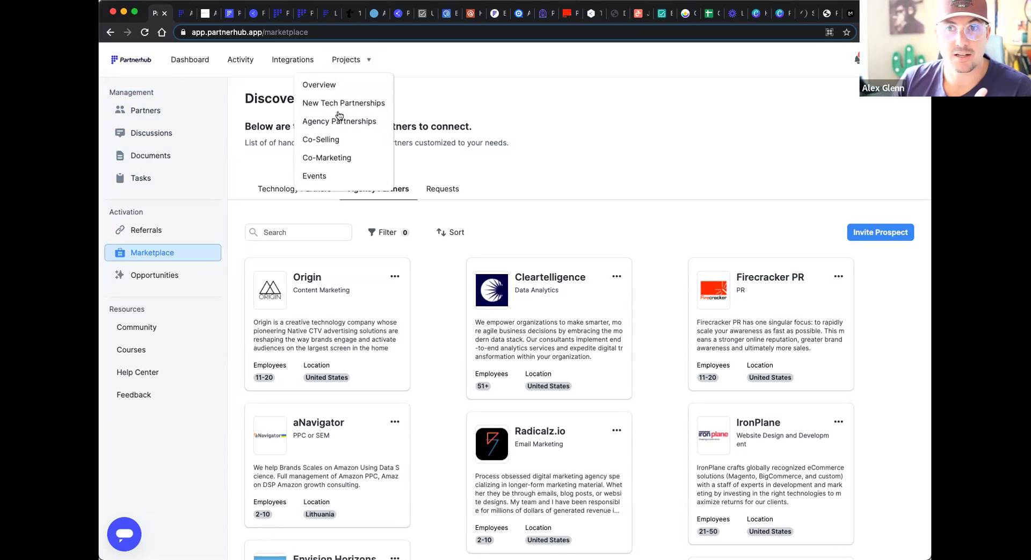
left_click(325, 158)
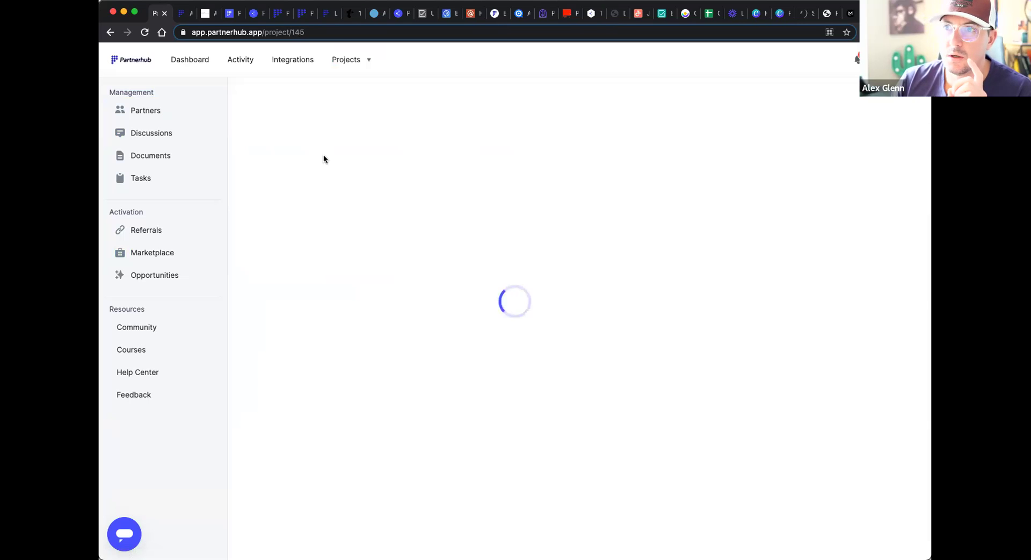
left_click(270, 183)
left_click(281, 216)
left_click(282, 137)
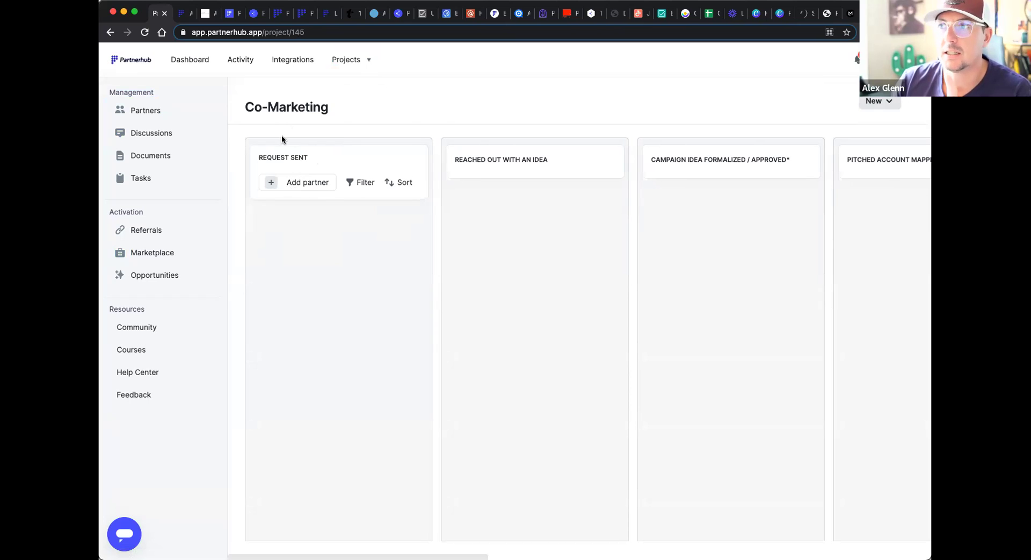
- Review the Co-Marketing stages, highlighting the asterisk after Campaign Idea Formalized / Approved and the end of the Campaign Is Live title
scroll(378, 298, "right", 6)
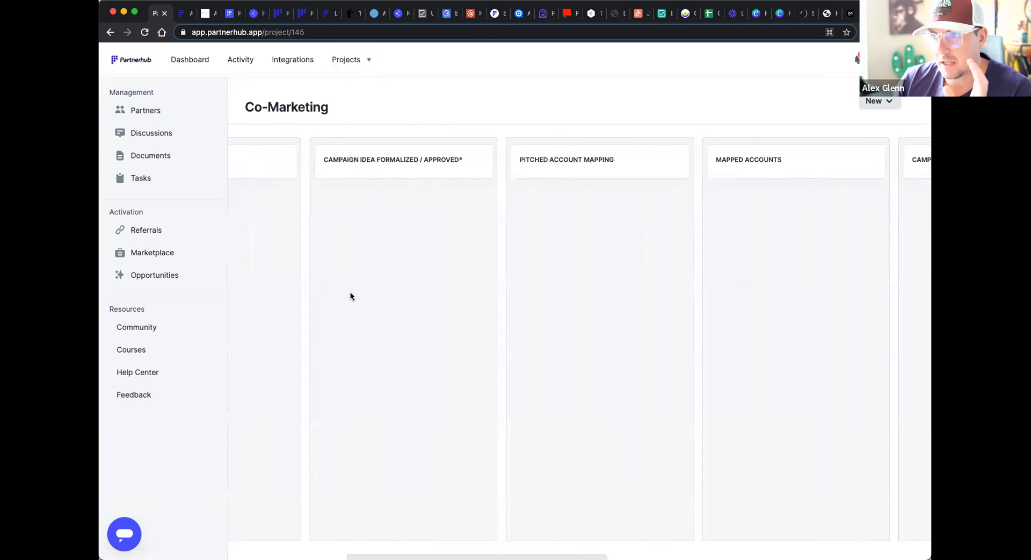
right_click(465, 159)
left_click(455, 159)
left_click_drag(457, 159, 467, 164)
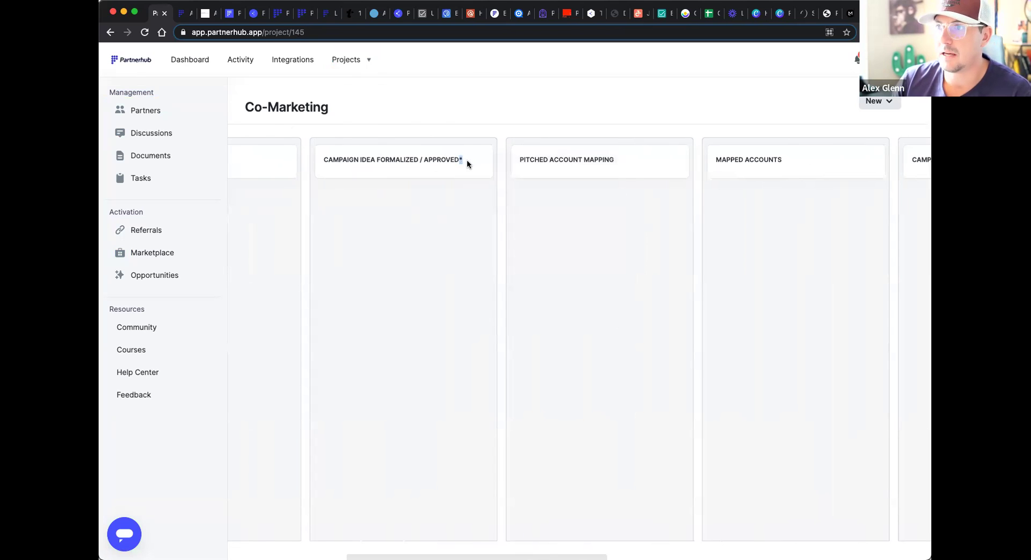
scroll(462, 168, "right", 8)
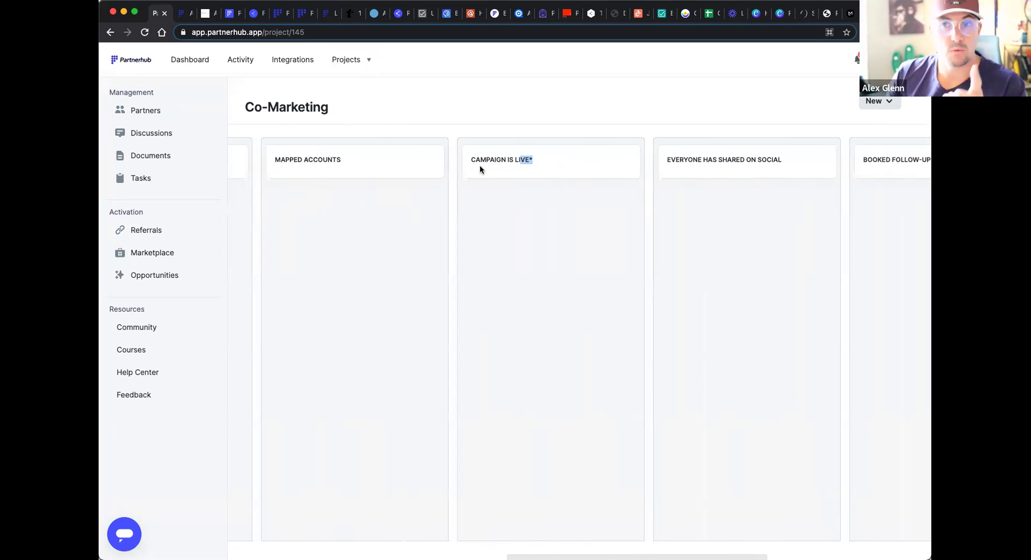
scroll(413, 197, "left", 10)
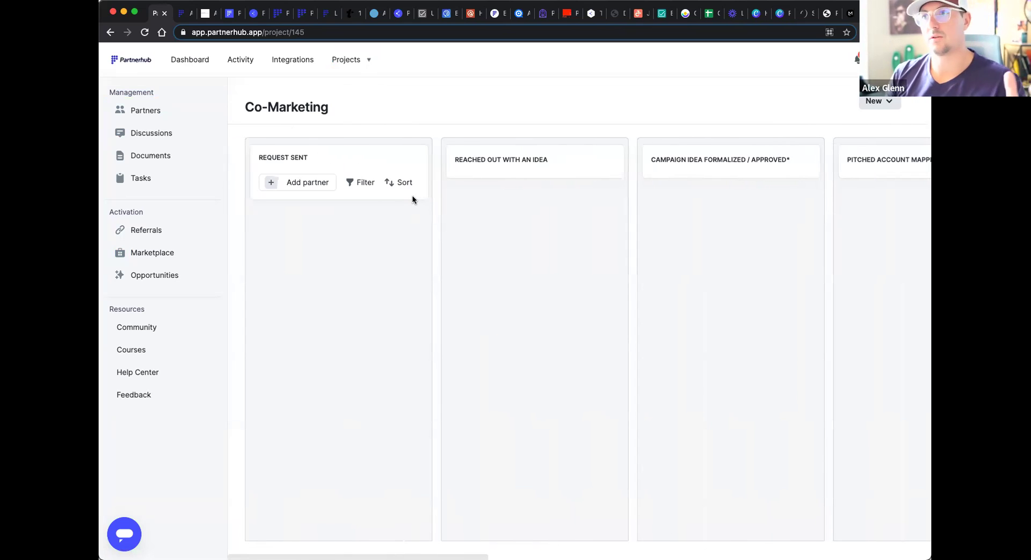
- Go through the Co-Marketing board once more, highlighting the full Campaign Is Live title, and return to the Request Sent stage
scroll(344, 115, "right", 2)
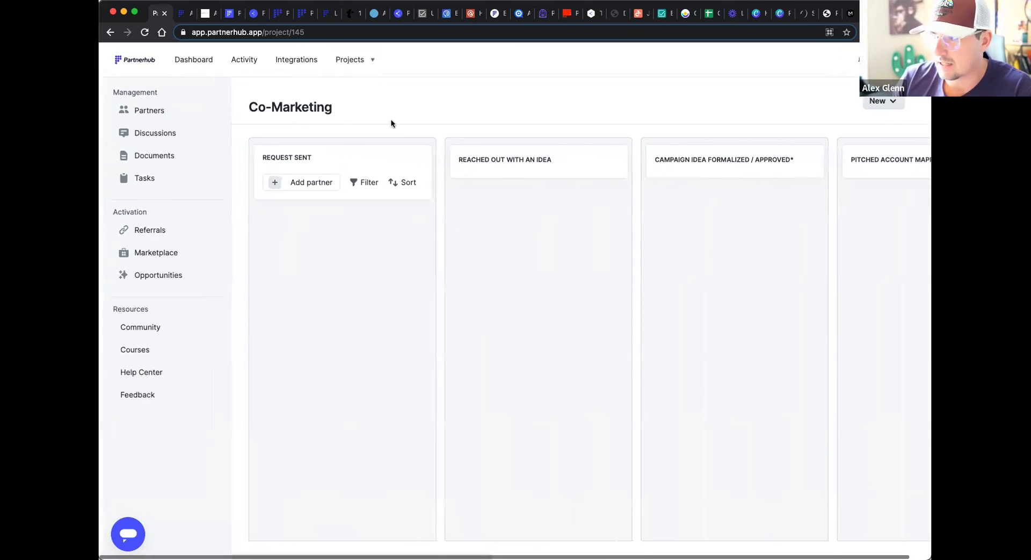
scroll(485, 232, "right", 10)
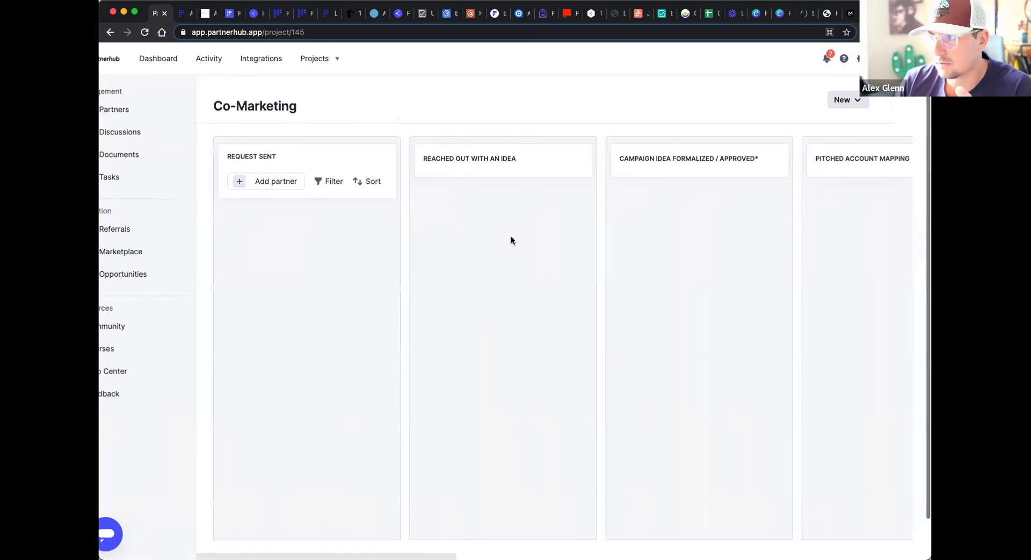
scroll(452, 218, "left", 15)
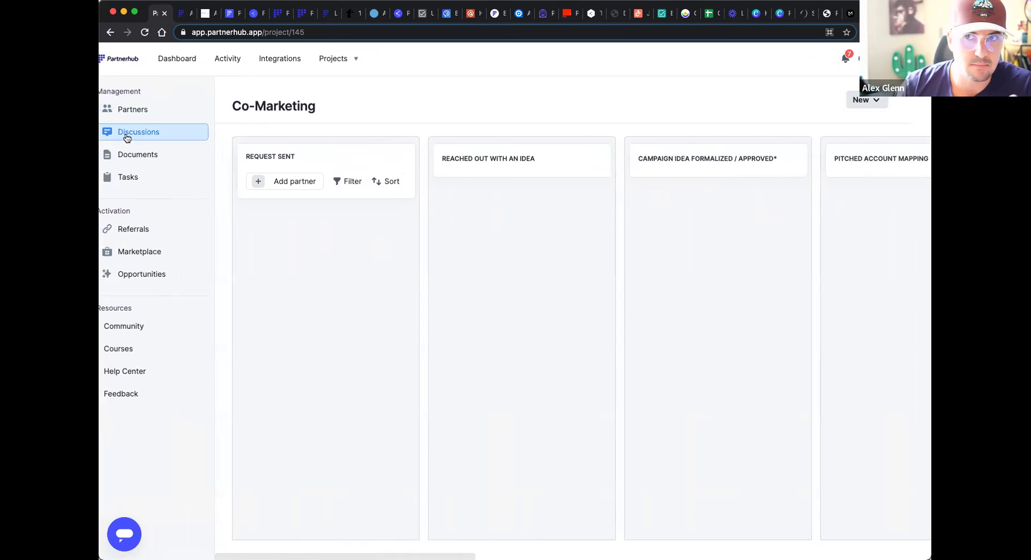
scroll(121, 136, "left", 2)
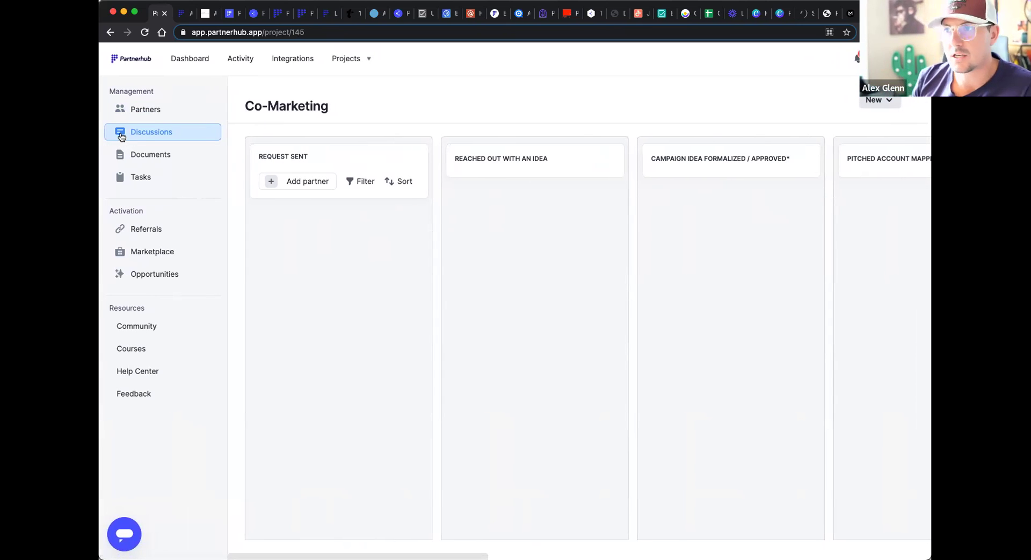
left_click_drag(743, 158, 774, 189)
scroll(742, 214, "right", 10)
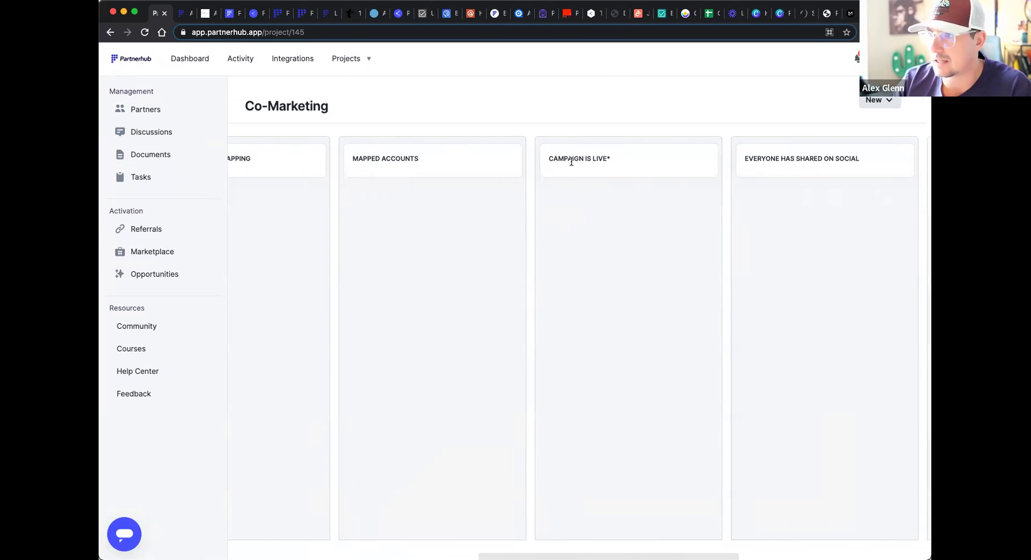
left_click_drag(564, 159, 538, 162)
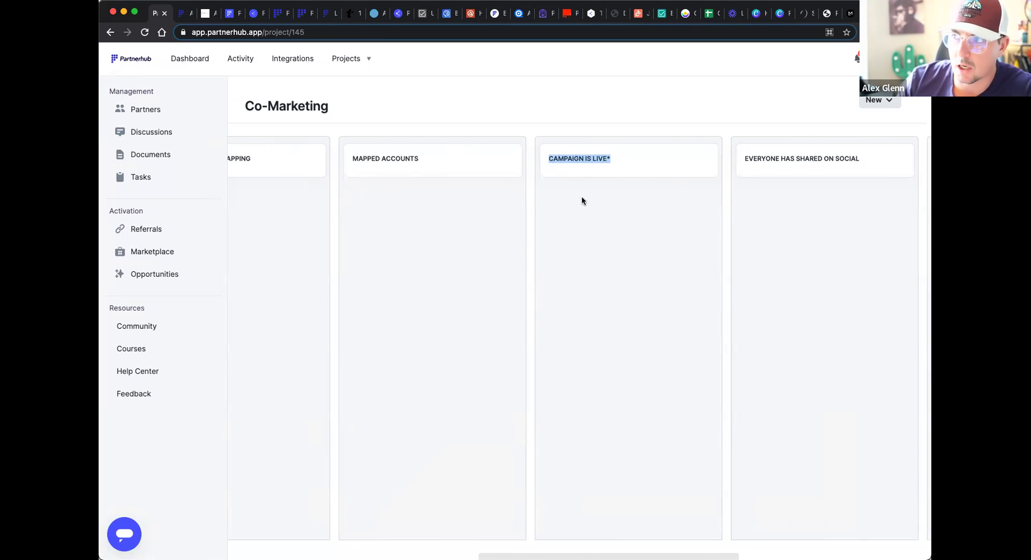
scroll(578, 248, "up", 1)
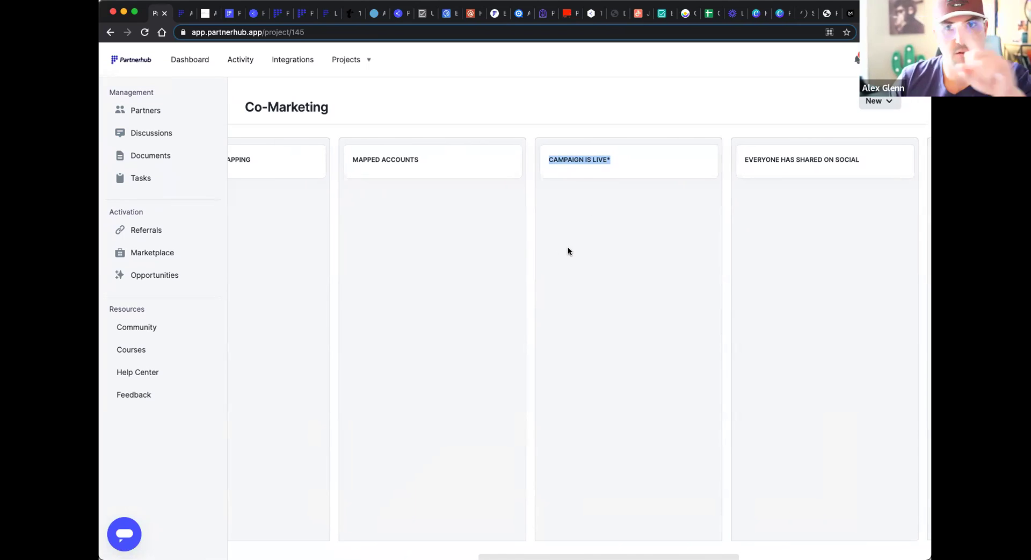
scroll(564, 240, "left", 10)
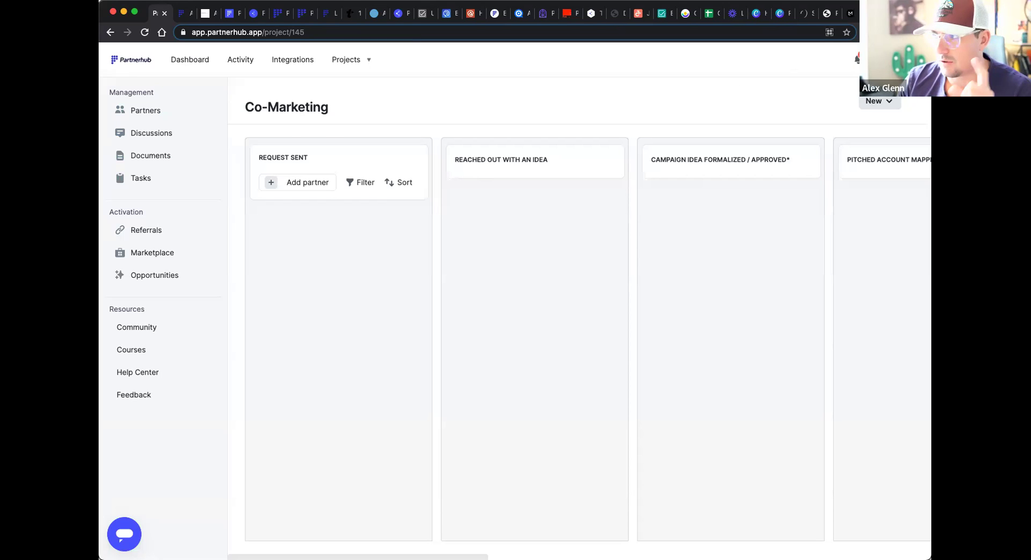
- Open the account settings and show the full list of team members with their roles
left_click(882, 59)
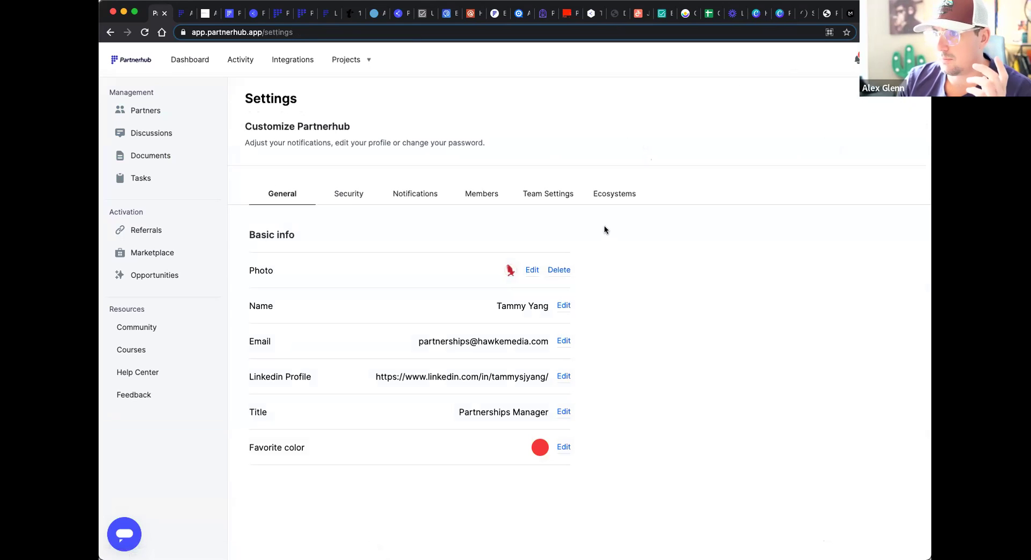
left_click(480, 197)
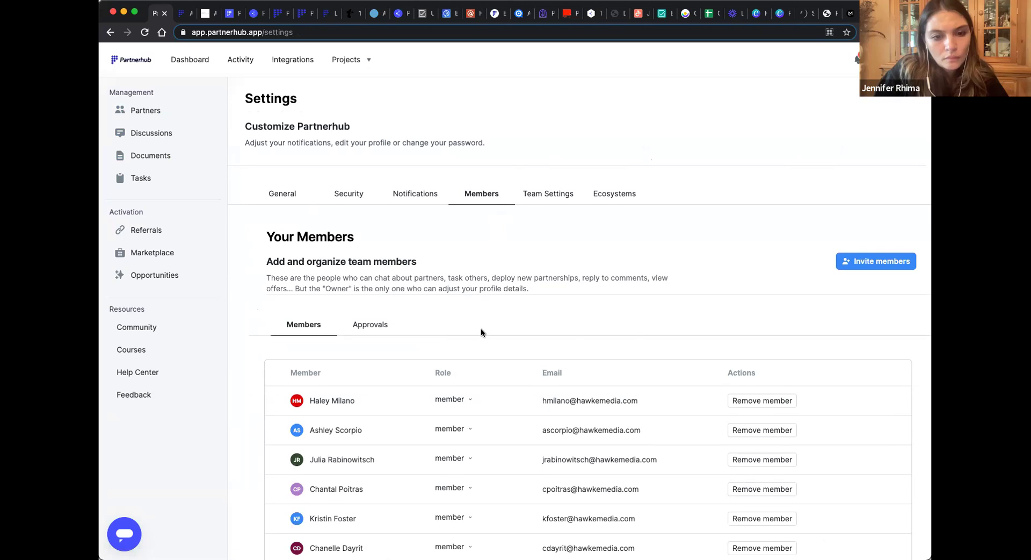
scroll(481, 327, "down", 3)
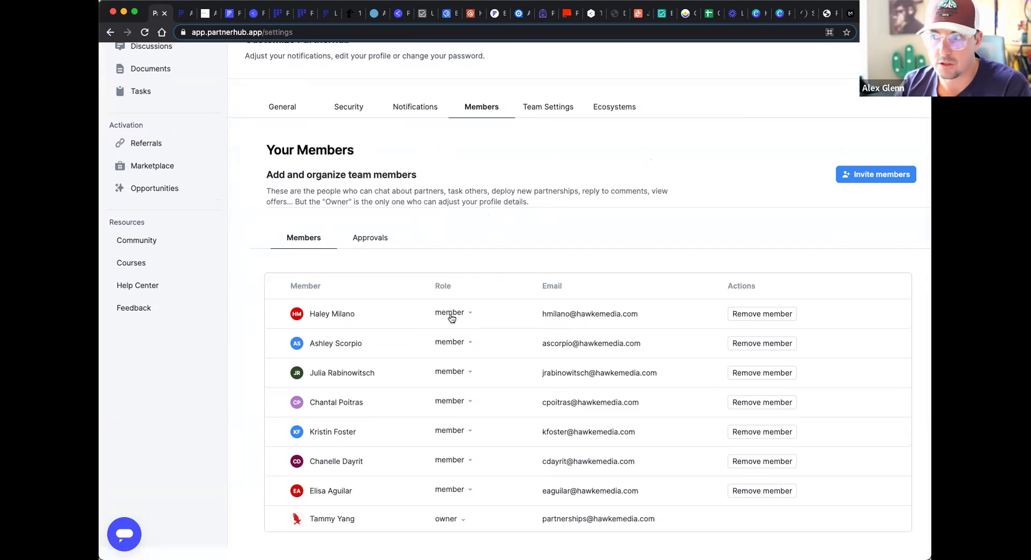
- Highlight the e-mail addresses of the first two team members, clear the selection, and return to the start of the settings page
left_click_drag(538, 314, 711, 315)
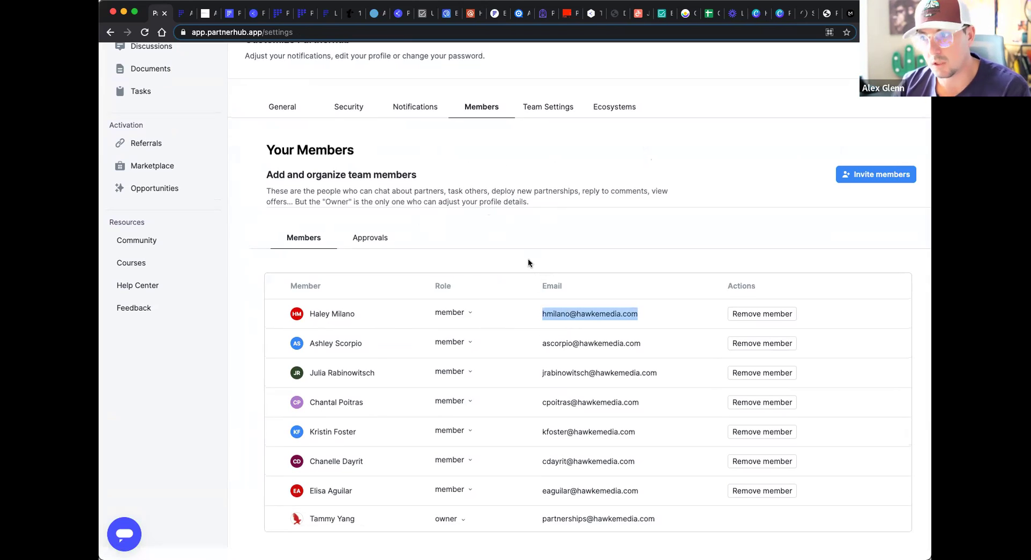
scroll(375, 341, "right", 1)
scroll(368, 344, "left", 1)
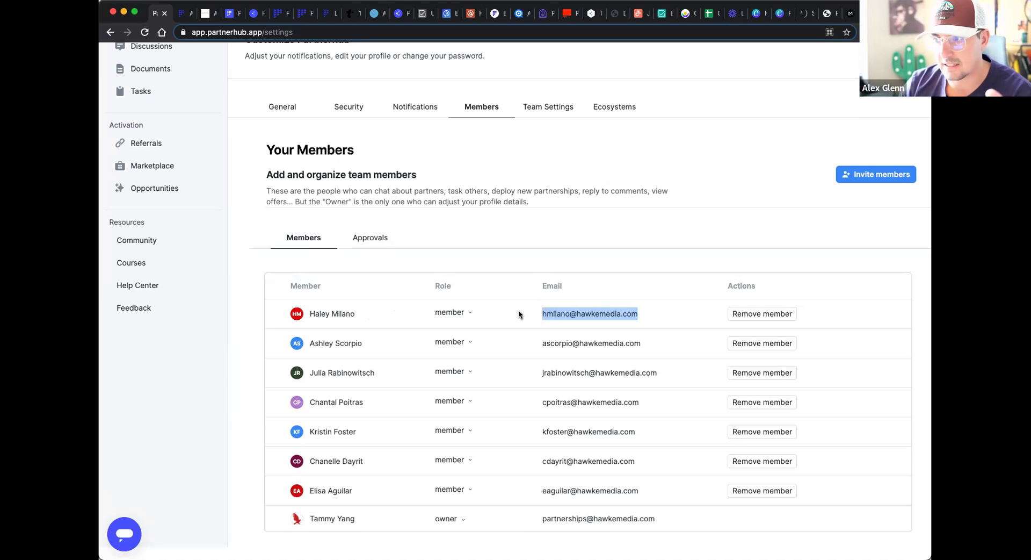
left_click_drag(542, 343, 665, 349)
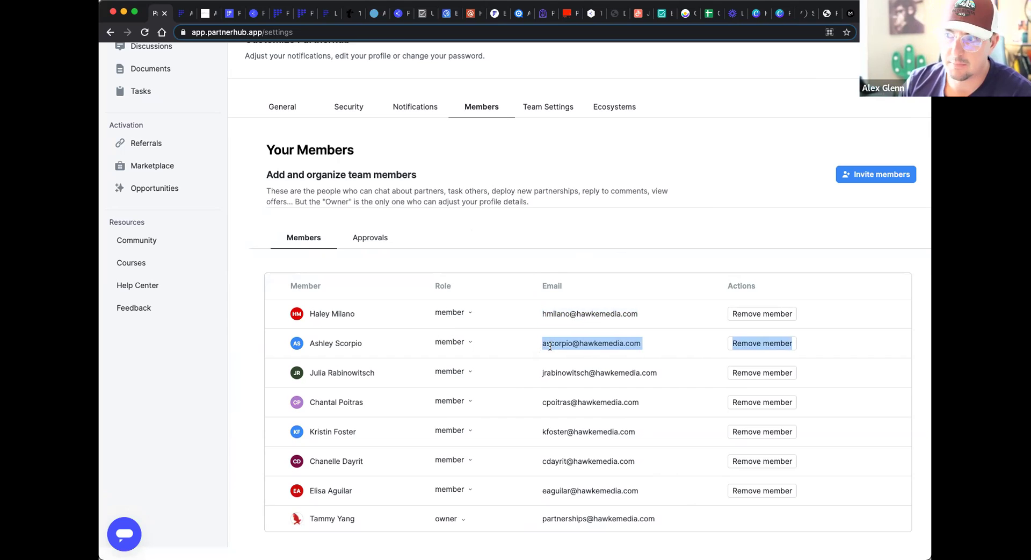
left_click(517, 346)
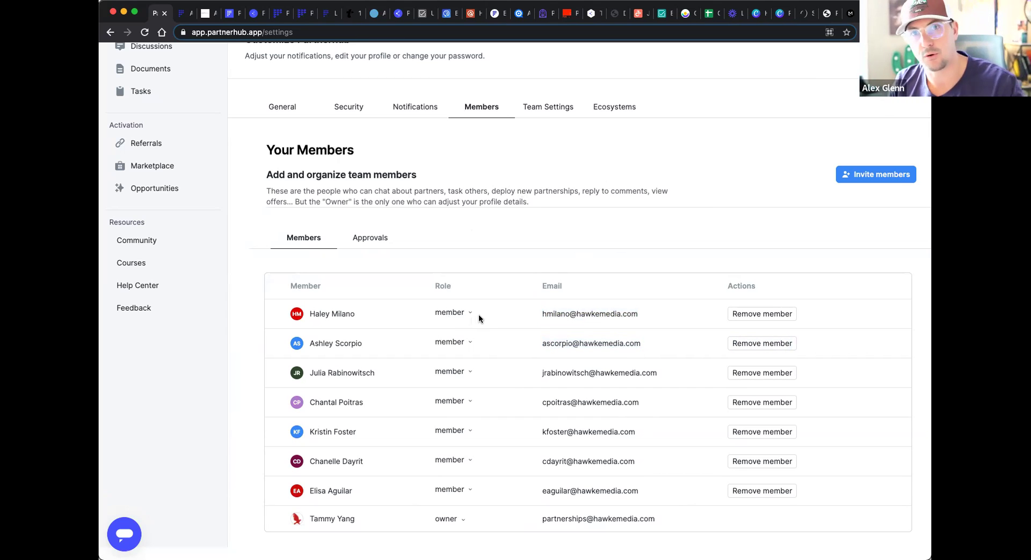
scroll(486, 296, "up", 3)
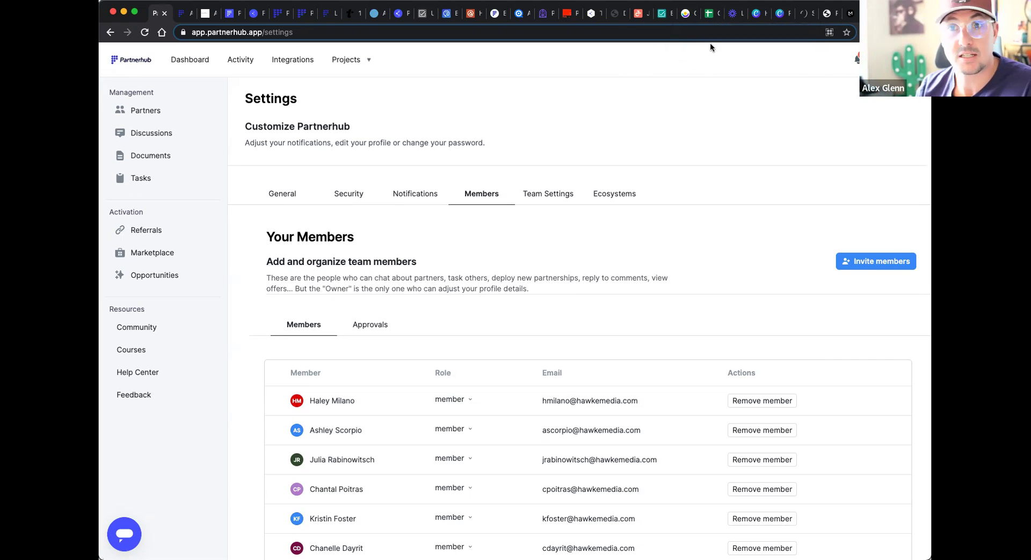
scroll(472, 250, "down", 3)
scroll(499, 262, "up", 3)
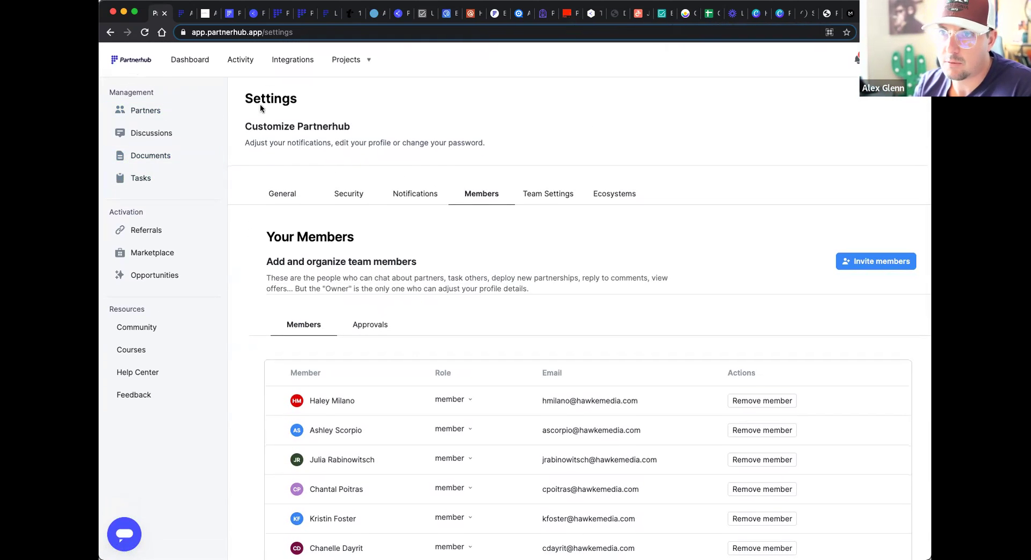
- Highlight the Activation section heading and open the New Tech Partnerships project board
double_click(135, 211)
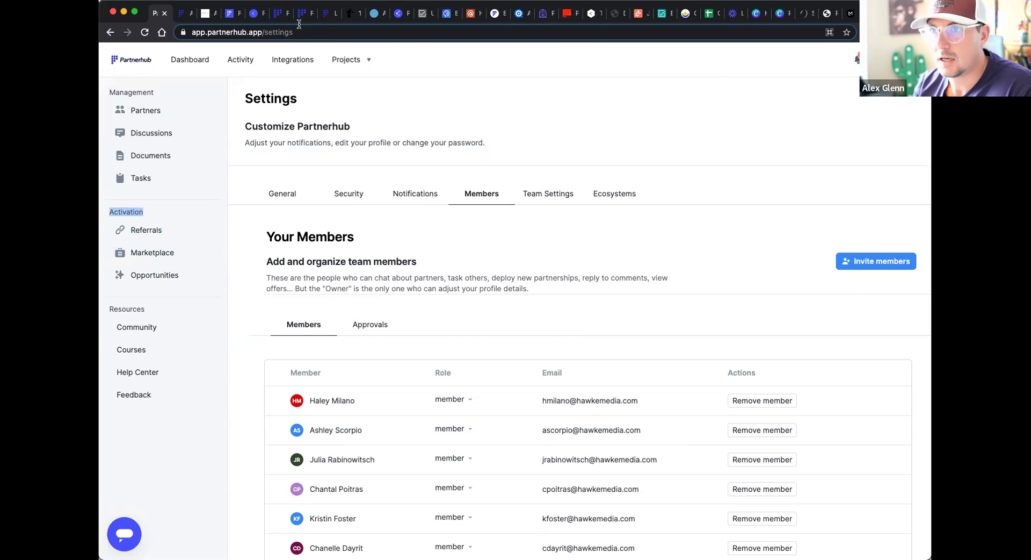
left_click(363, 59)
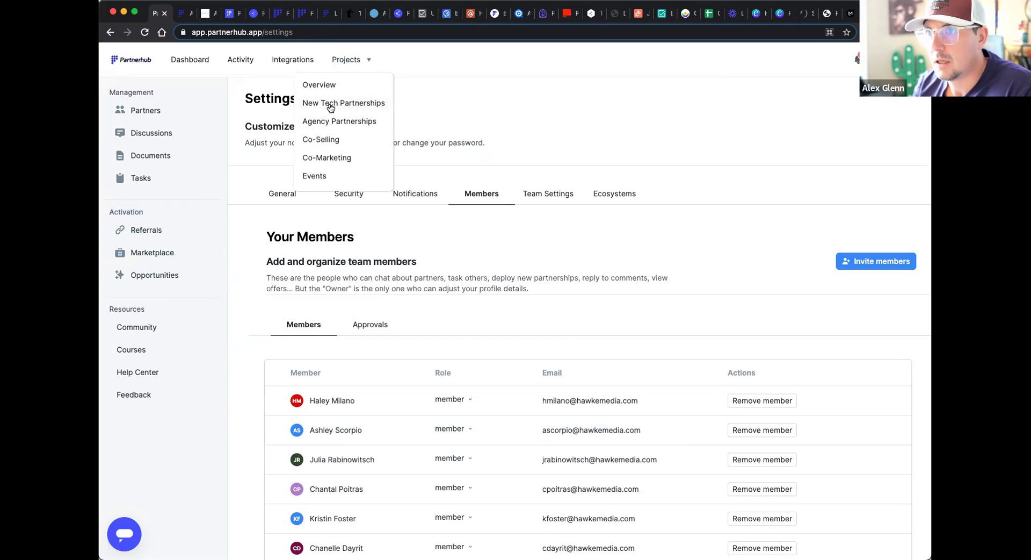
left_click(329, 104)
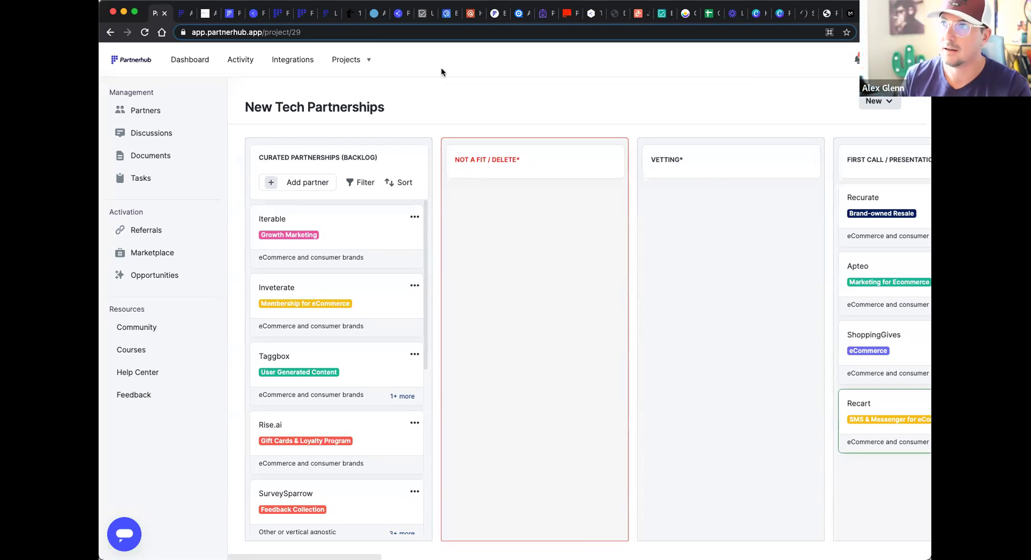
- Switch to the Rewardful pricing page, highlight the Starter plan's price, and review the features included in each plan
left_click(519, 13)
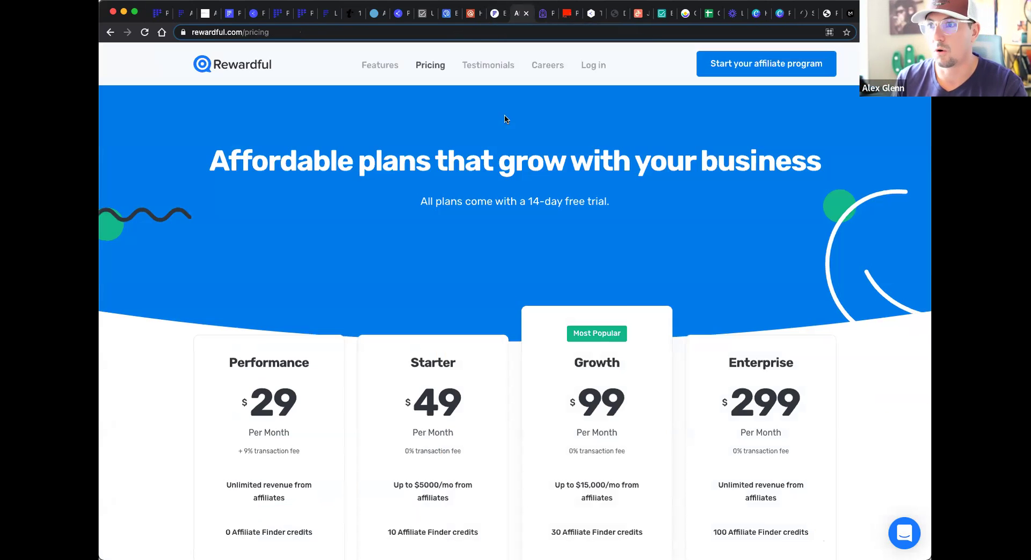
scroll(449, 392, "down", 2)
left_click_drag(420, 285, 527, 289)
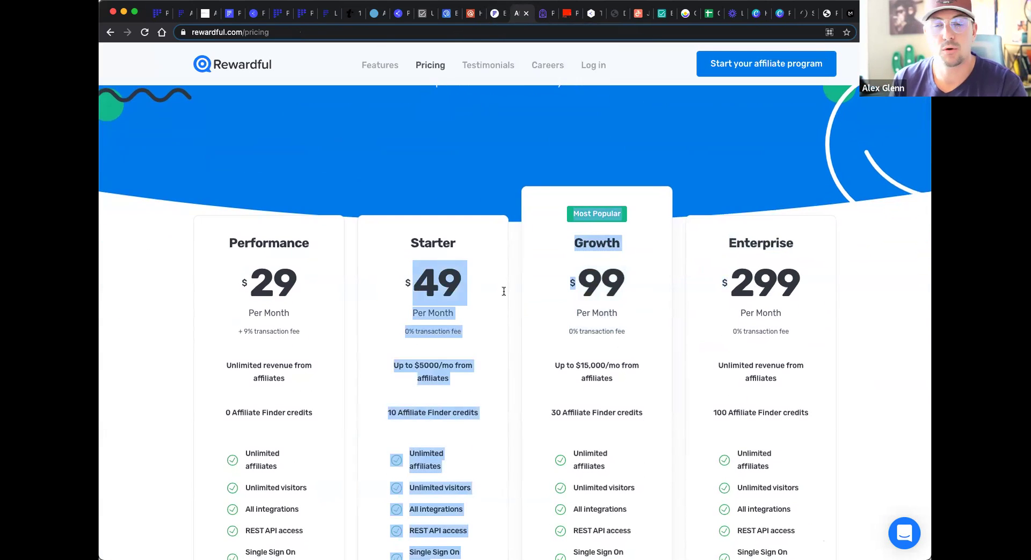
left_click(451, 298)
scroll(444, 285, "down", 3)
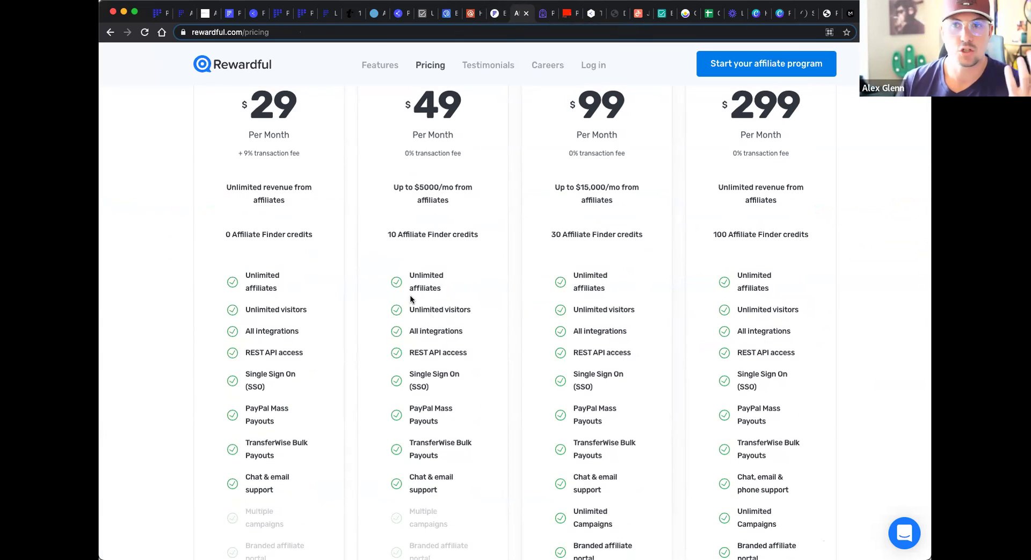
- Highlight the $49 Starter plan price, return to the start of the pricing page, and switch to the Partnerhub partners page
left_click_drag(424, 105, 385, 111)
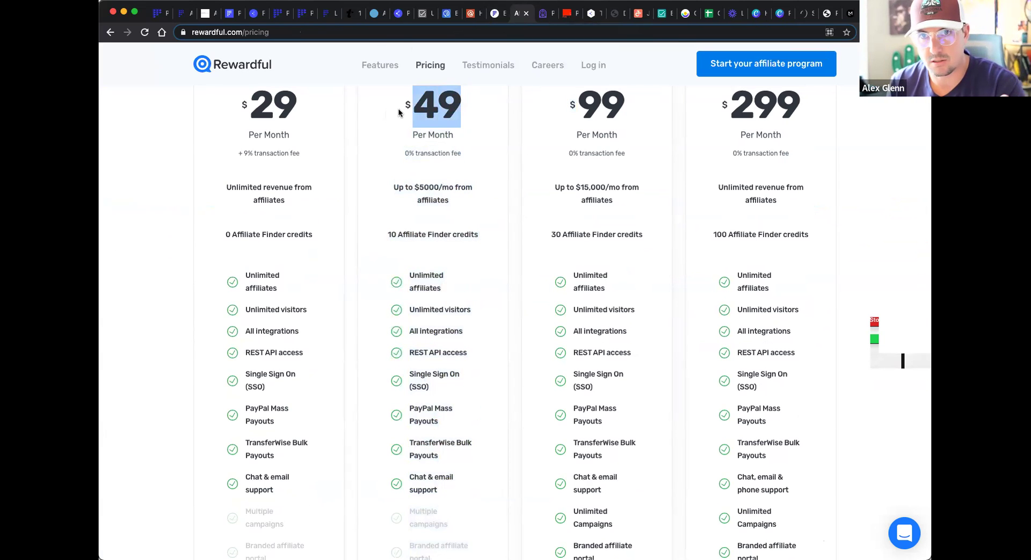
scroll(403, 114, "up", 5)
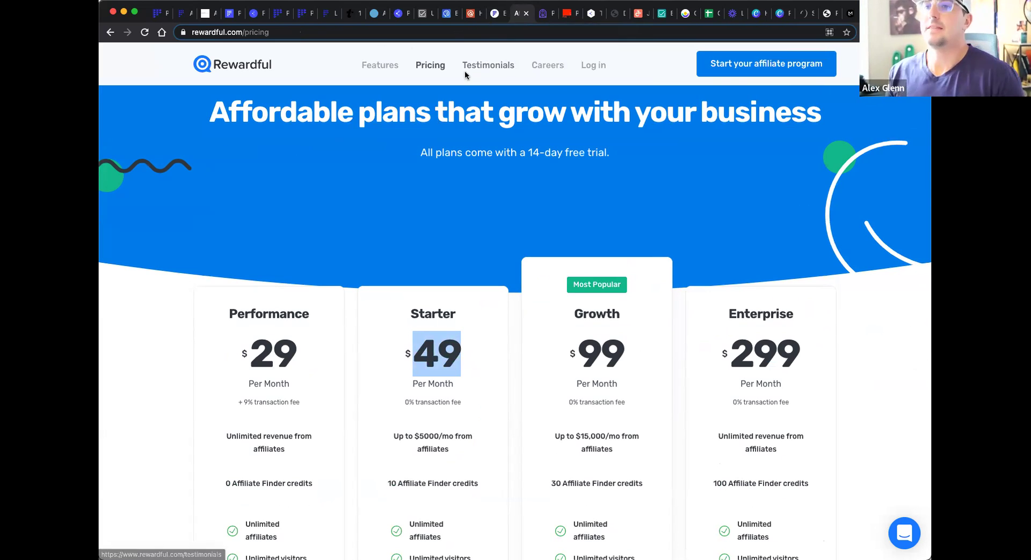
right_click(280, 18)
left_click(296, 60)
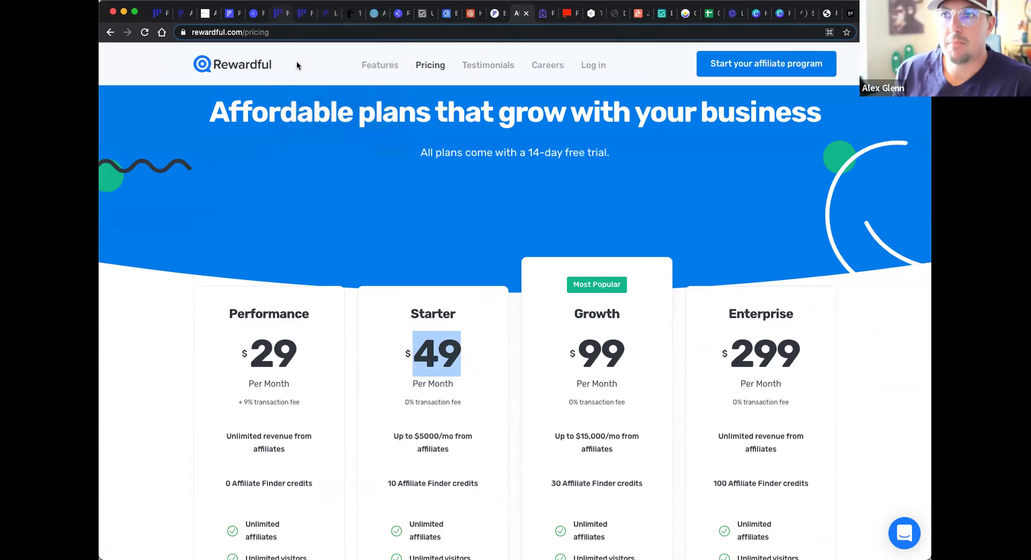
left_click(277, 13)
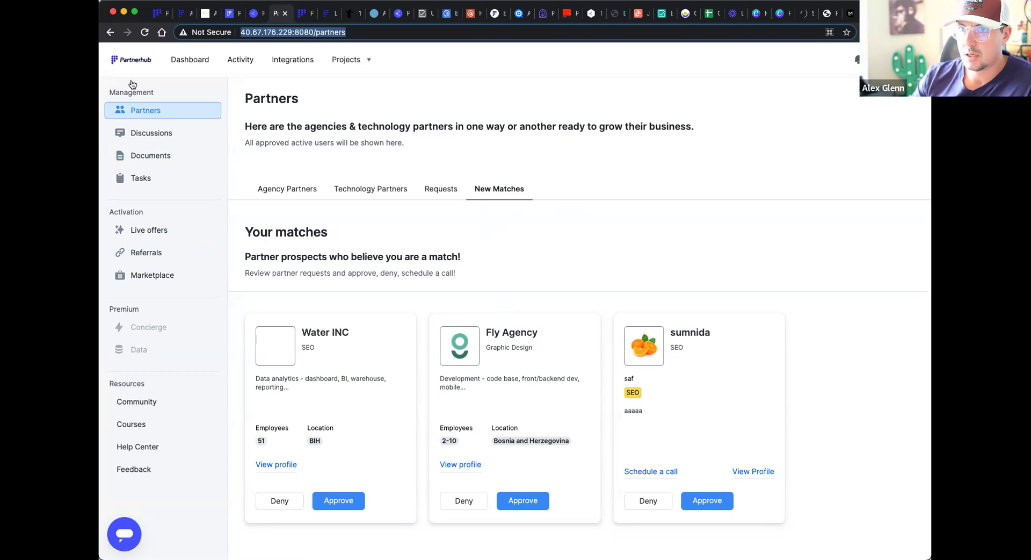
left_click(460, 468)
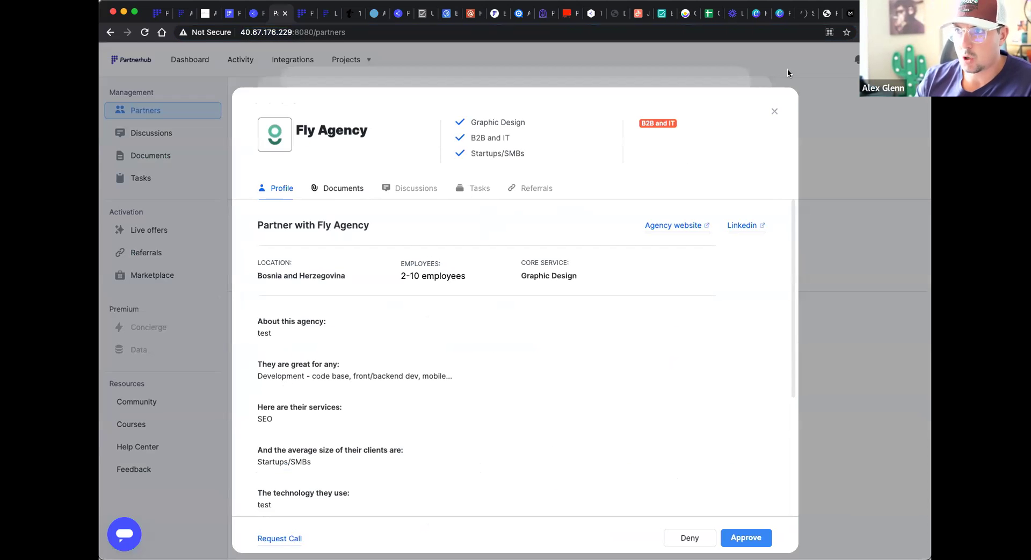
scroll(553, 245, "down", 1)
scroll(587, 238, "up", 1)
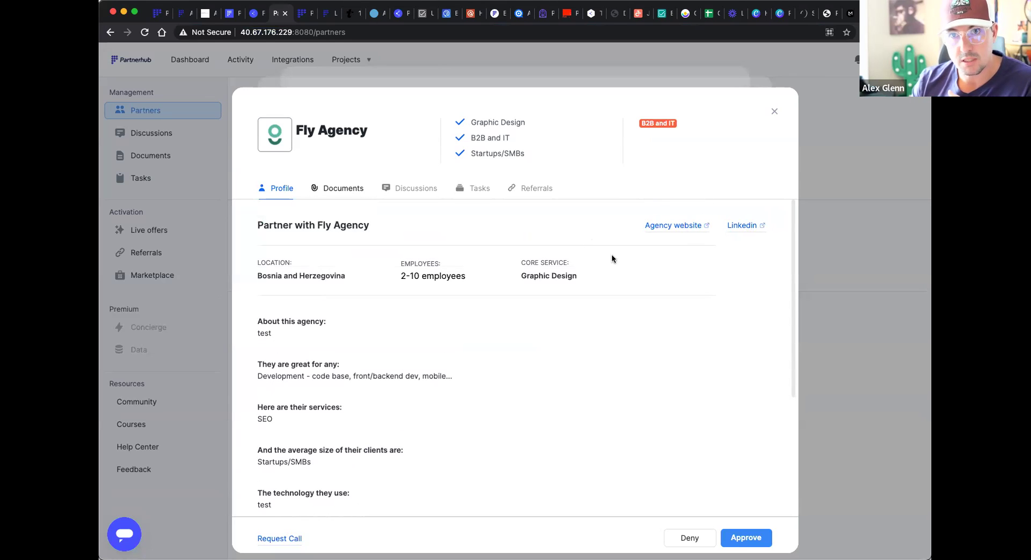
scroll(532, 271, "down", 5)
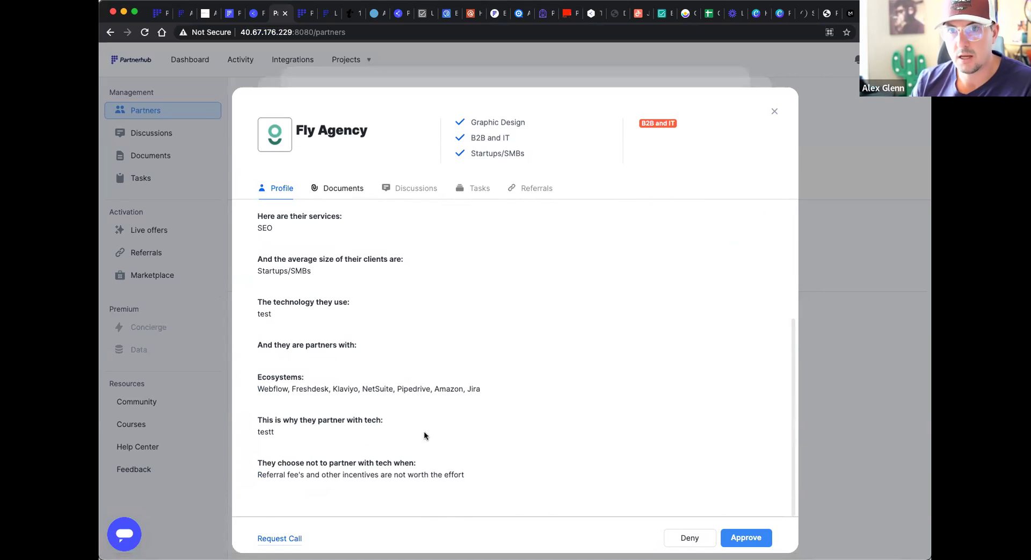
left_click(693, 537)
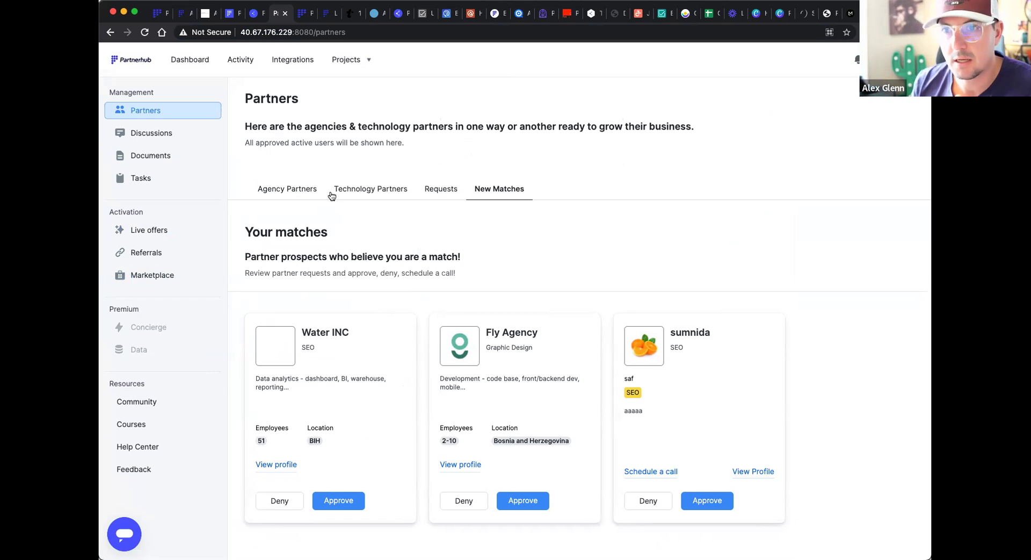
- Open Live offers, look through the fields of a new offer submission form, and close it without submitting
left_click(139, 237)
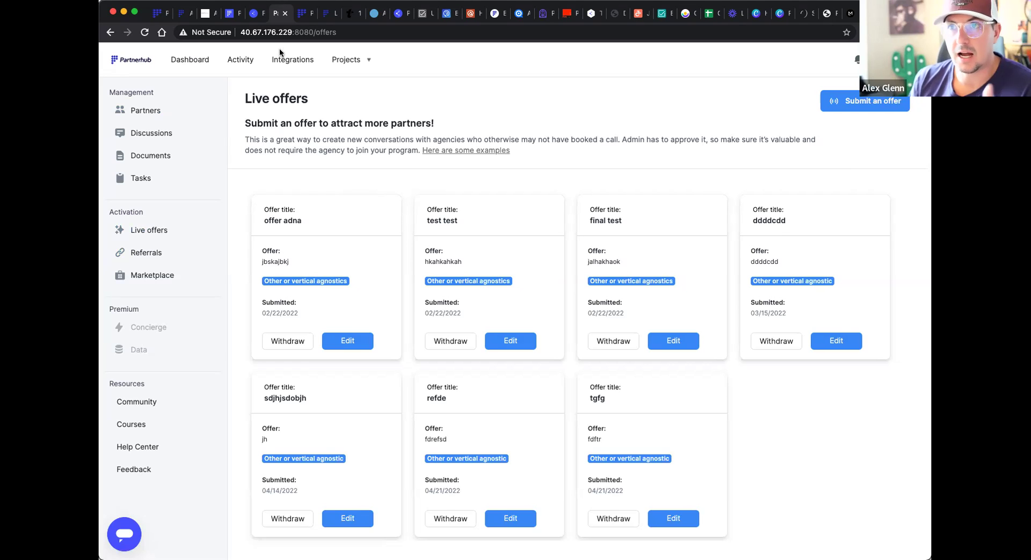
left_click(895, 111)
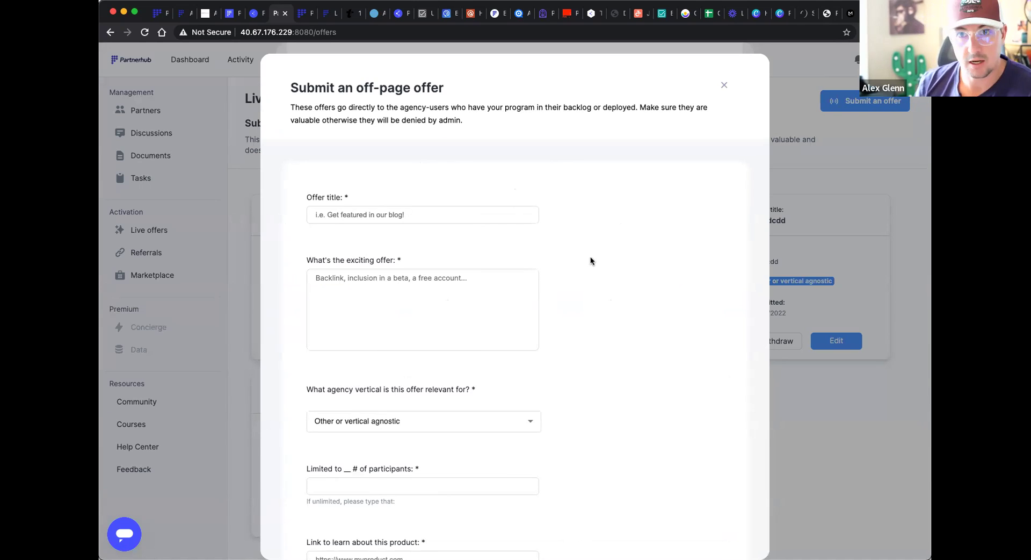
scroll(604, 252, "down", 1)
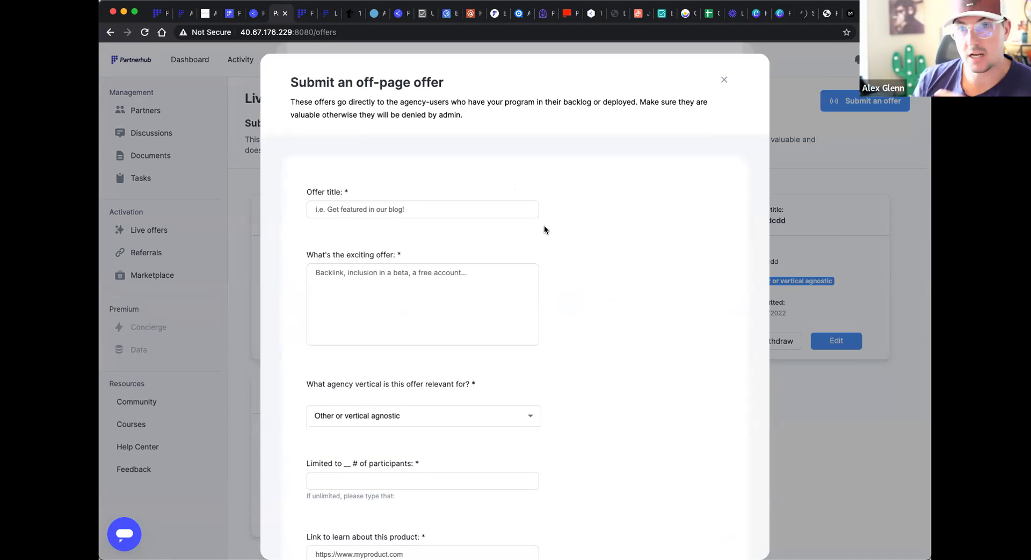
scroll(560, 251, "down", 1)
left_click(430, 178)
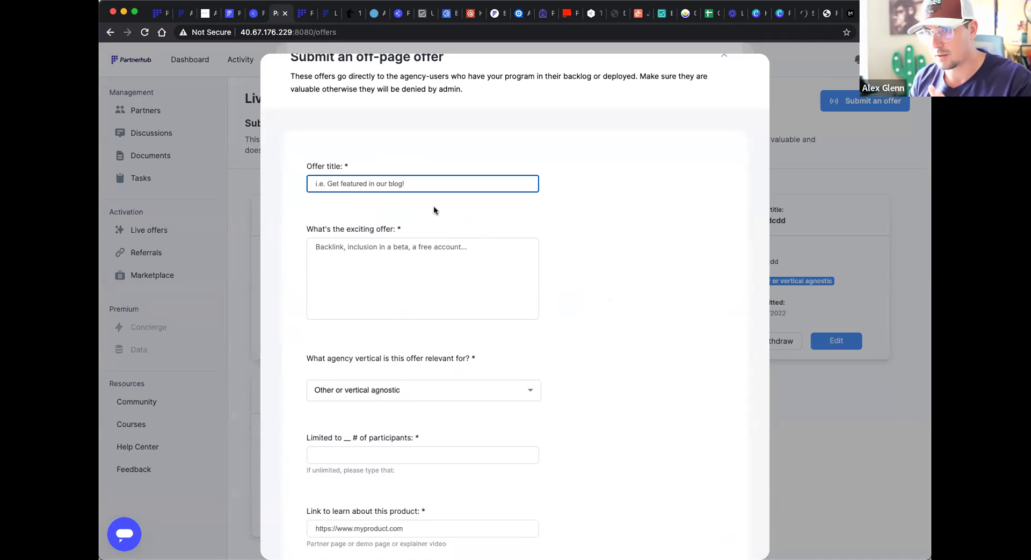
scroll(404, 221, "down", 1)
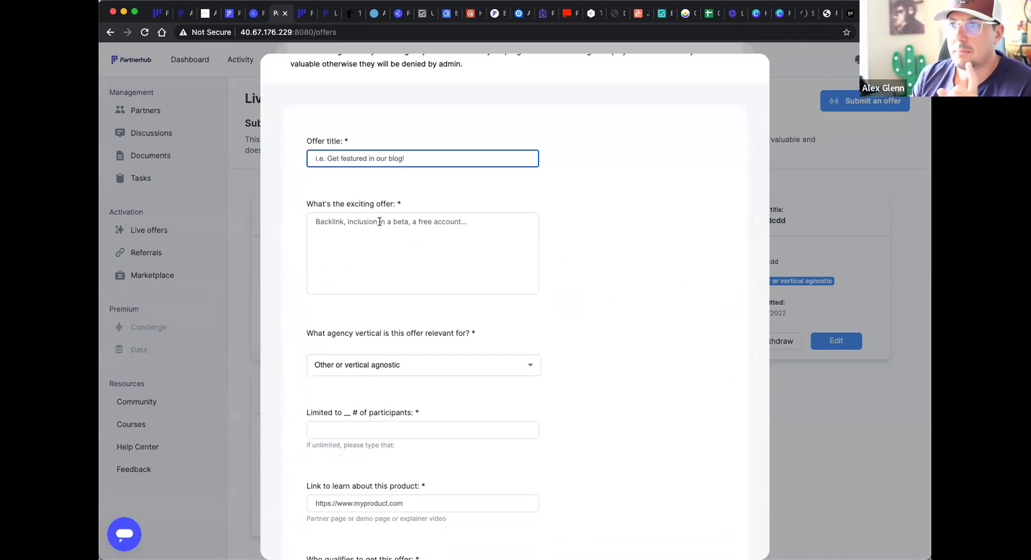
left_click(797, 106)
- Open the live offer examples article, review the approval rules and sample offers, and return to the Live offers page
left_click(453, 153)
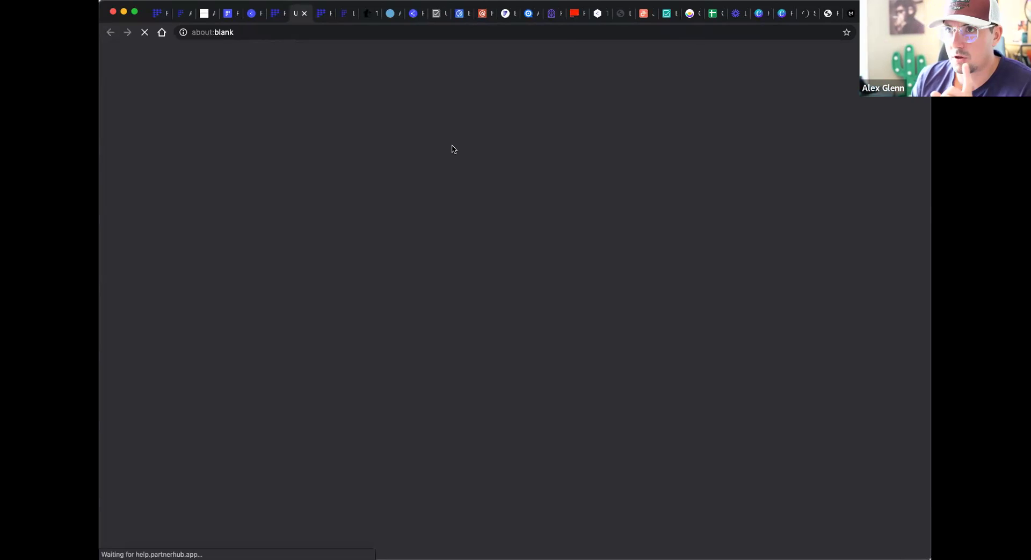
left_click(312, 31)
scroll(479, 253, "down", 5)
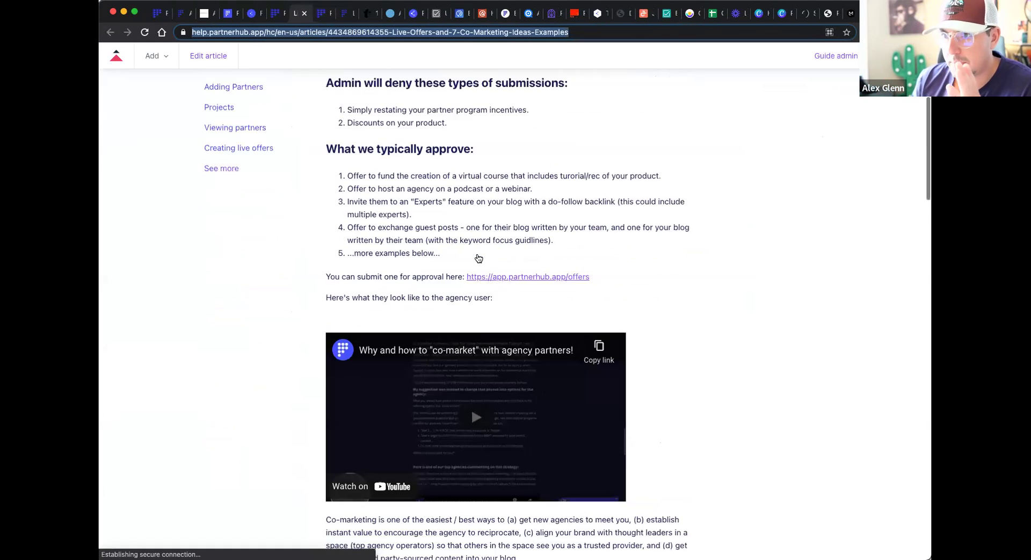
scroll(478, 258, "down", 15)
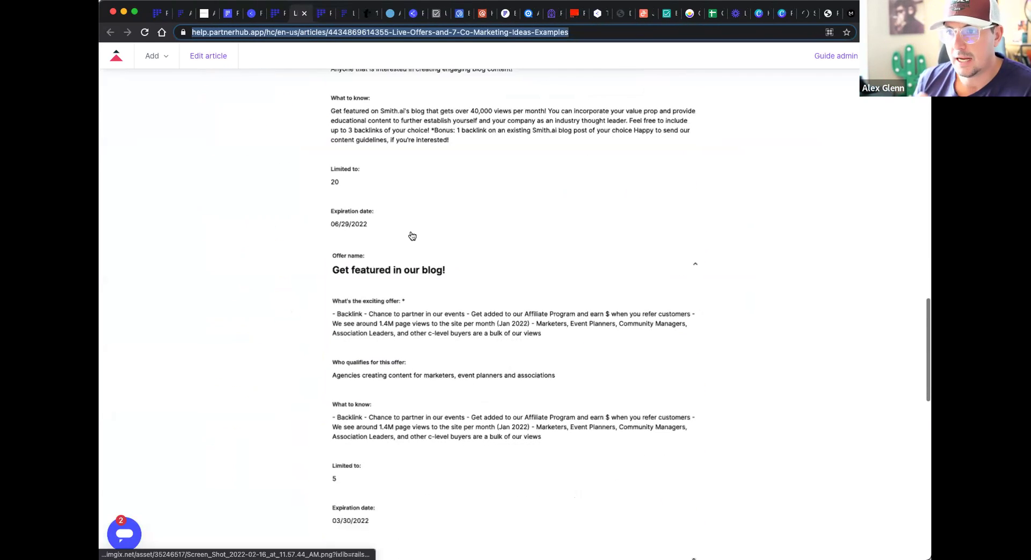
scroll(424, 389, "down", 5)
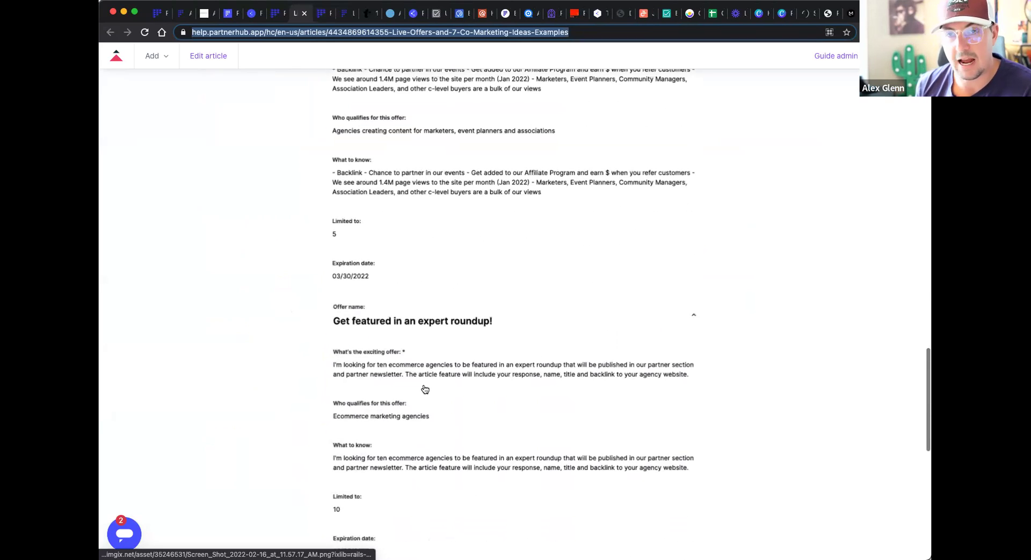
scroll(401, 430, "down", 2)
scroll(377, 338, "up", 9)
scroll(377, 338, "up", 10)
key("ctrl+shift+Tab")
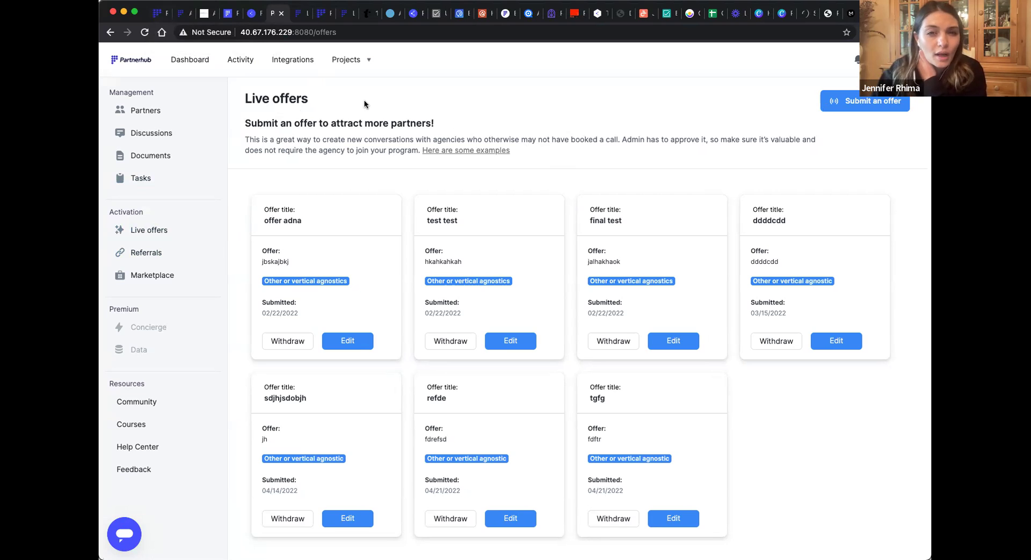
- Switch to the New Tech Partnerships board, open the Marketplace, and apply one filter to its agency partners
left_click(154, 15)
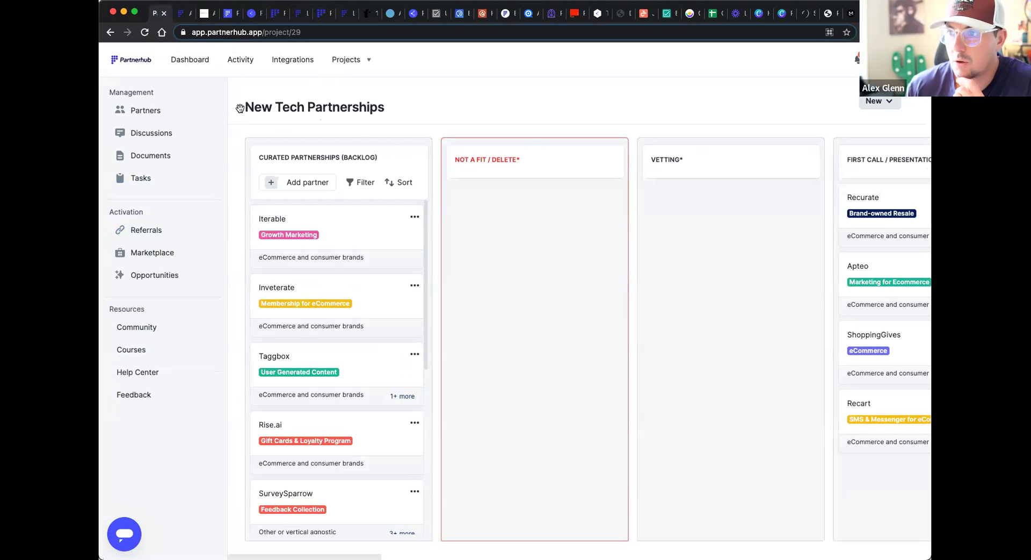
left_click(163, 257)
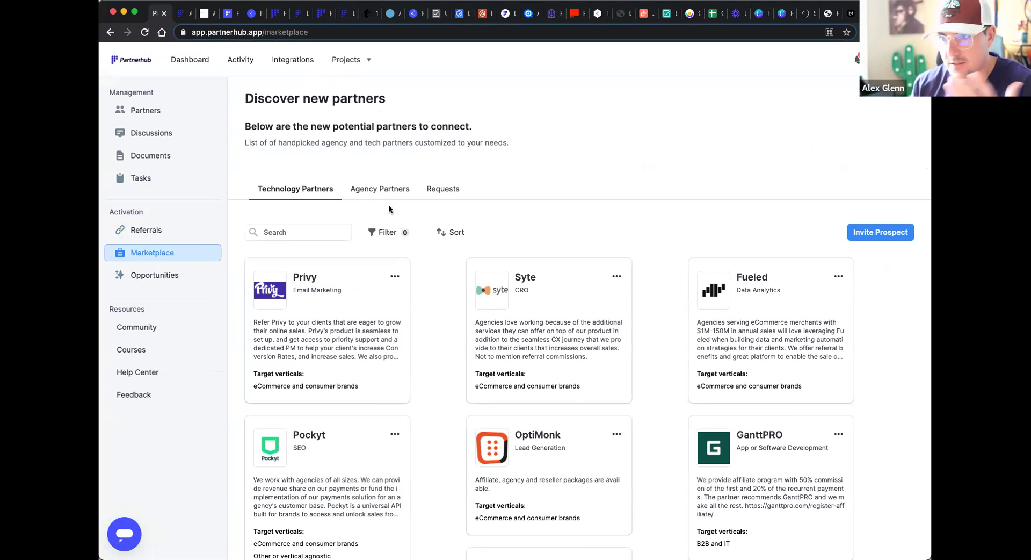
left_click(382, 190)
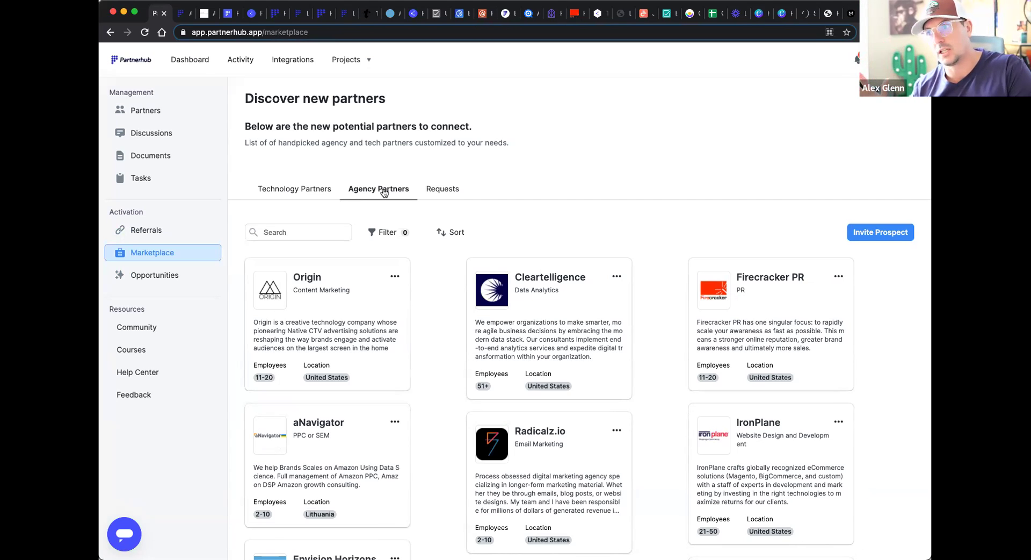
left_click(330, 319)
left_click(319, 336)
left_click(744, 409)
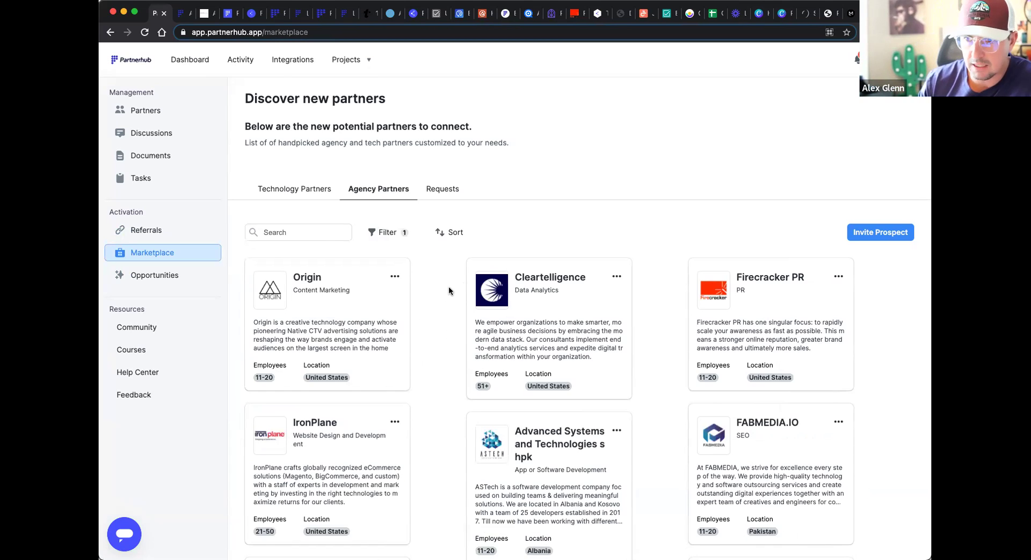
- Browse the filtered agency partners, load more results twice, and return to the start of the list
scroll(445, 287, "down", 5)
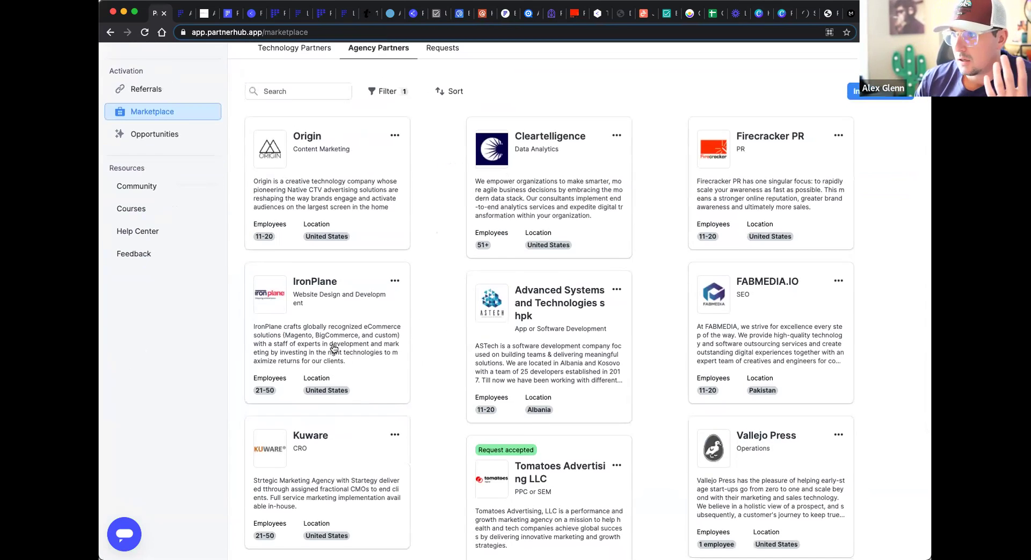
scroll(693, 329, "down", 4)
scroll(553, 444, "down", 3)
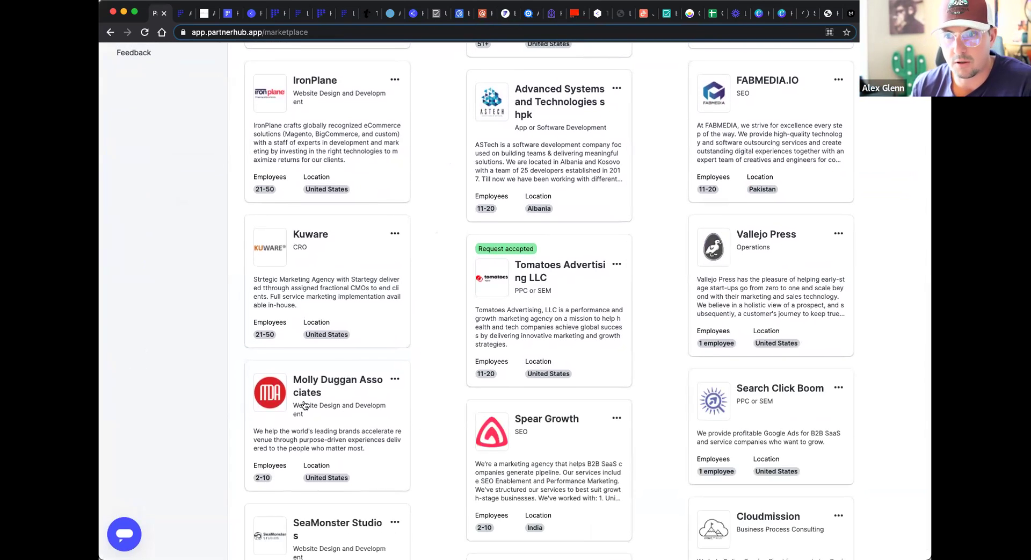
scroll(337, 415, "down", 4)
scroll(337, 415, "down", 2)
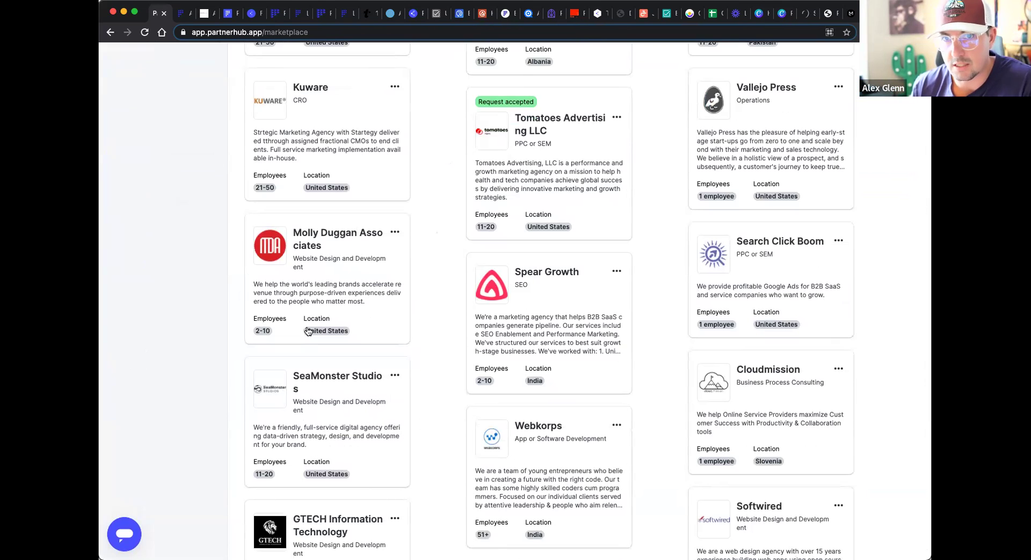
scroll(318, 271, "down", 12)
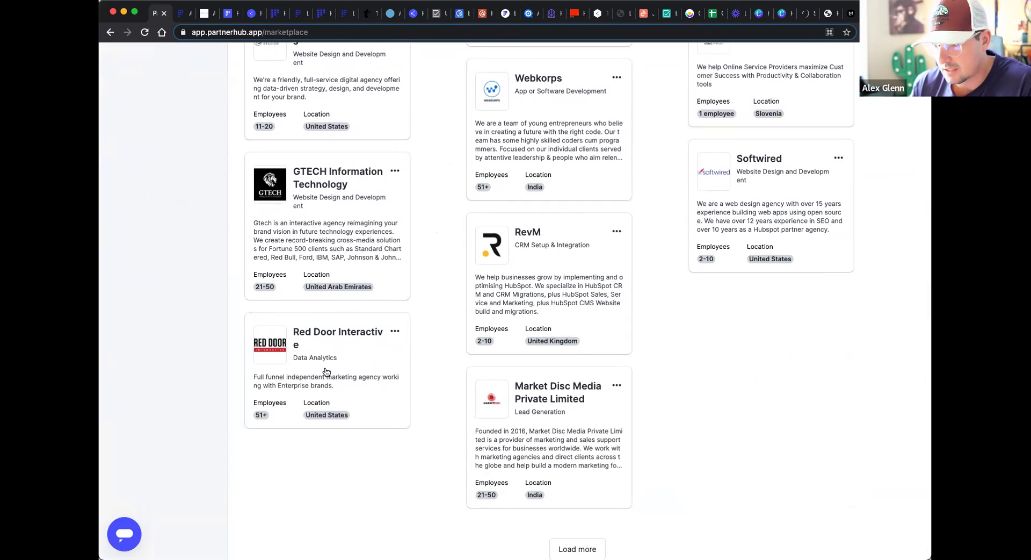
left_click(593, 548)
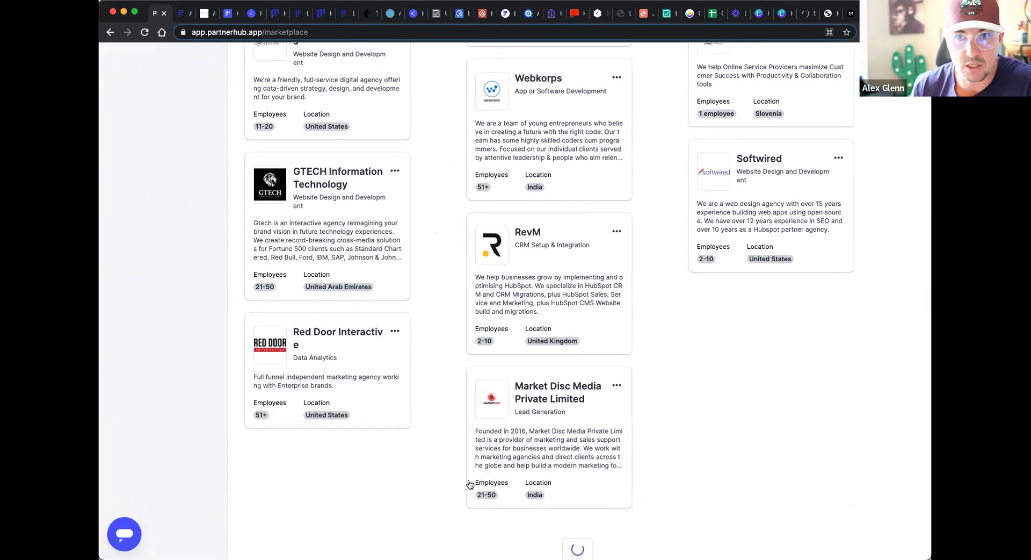
scroll(472, 483, "down", 3)
scroll(472, 484, "down", 9)
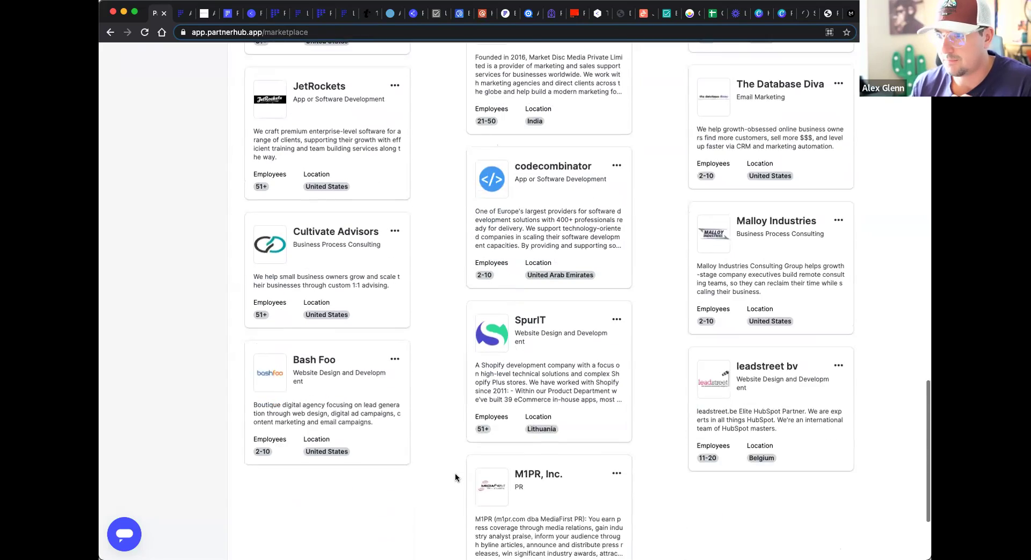
left_click(574, 533)
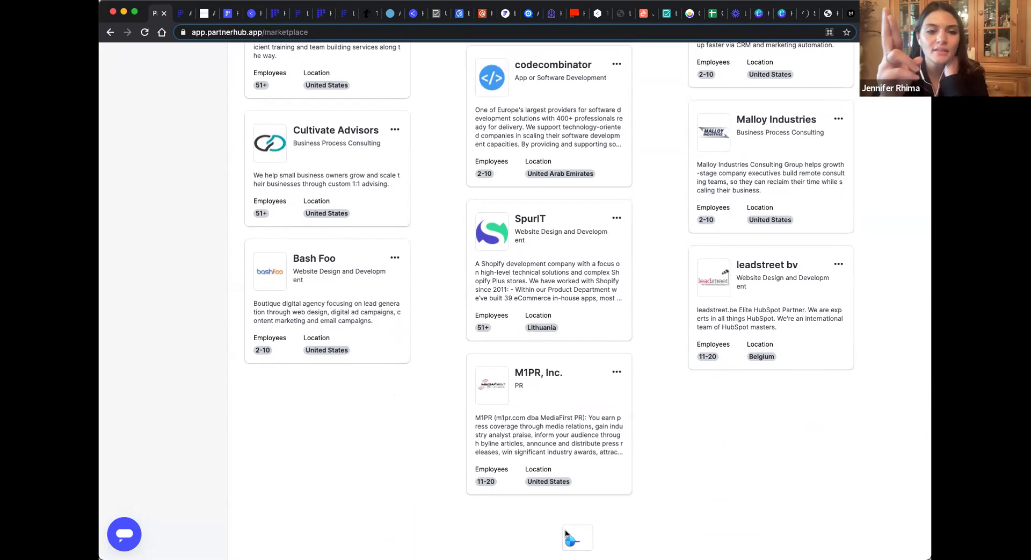
scroll(372, 461, "down", 3)
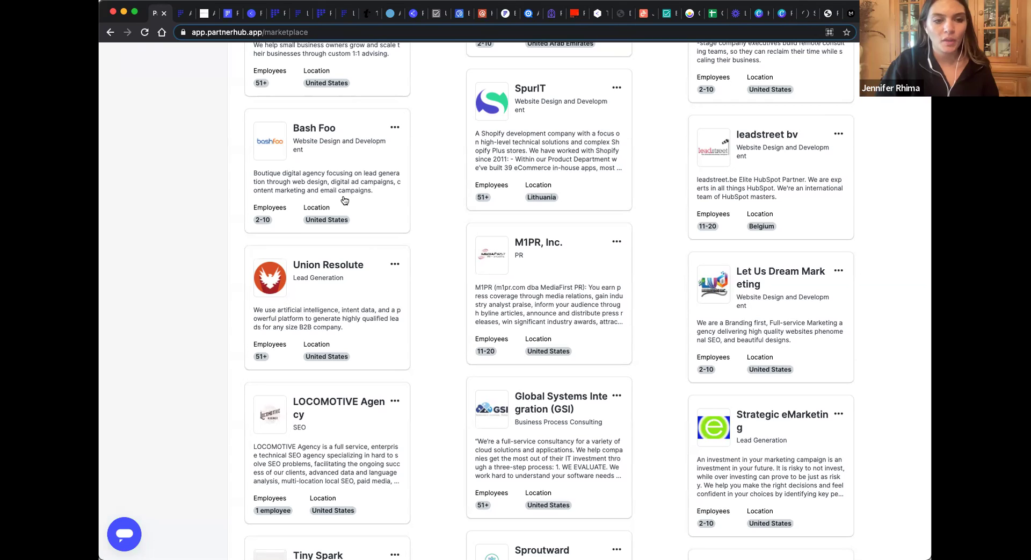
scroll(410, 282, "up", 20)
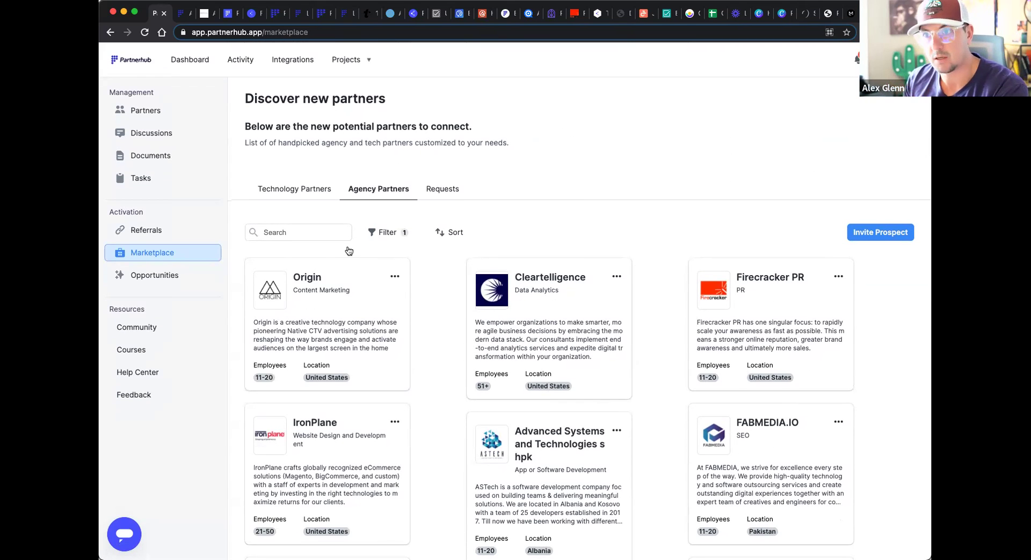
left_click(307, 189)
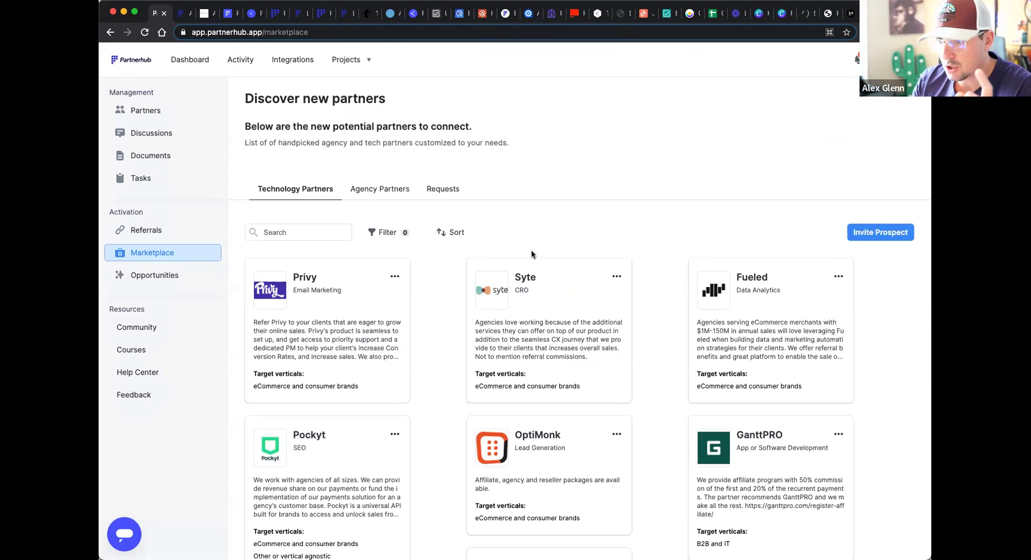
left_click(301, 321)
scroll(300, 316, "down", 2)
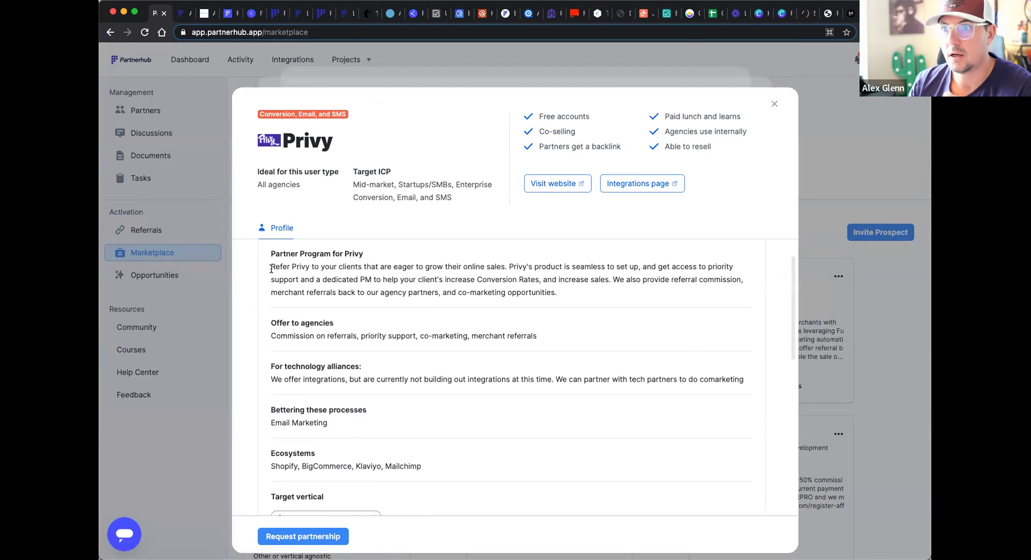
left_click_drag(271, 267, 337, 268)
scroll(384, 275, "up", 1)
left_click_drag(508, 271, 591, 315)
- Highlight the commission, co-marketing and merchant referrals wording in Privy's offer to agencies
scroll(548, 313, "down", 2)
left_click_drag(276, 260, 361, 280)
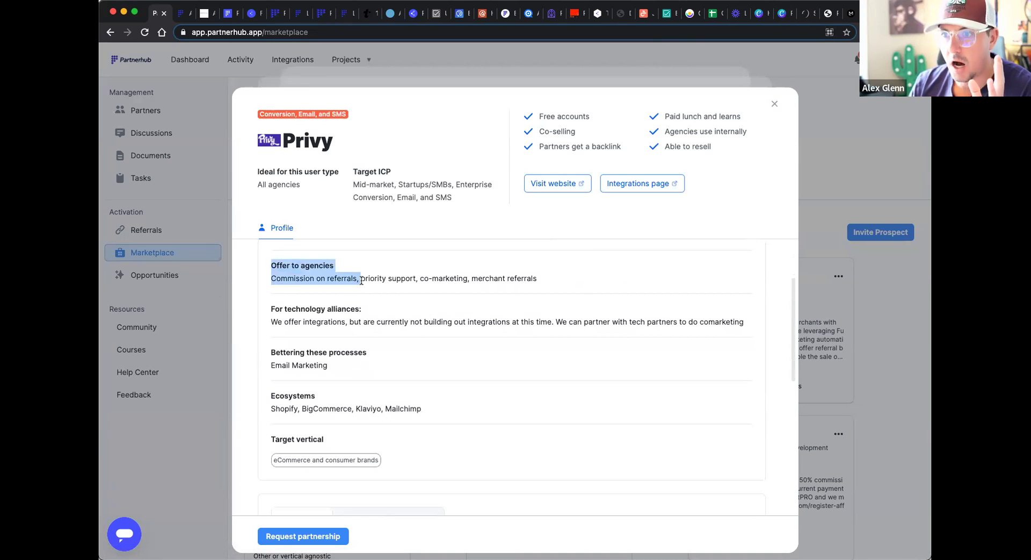
left_click(361, 284)
left_click_drag(295, 278, 467, 278)
left_click_drag(559, 280, 471, 279)
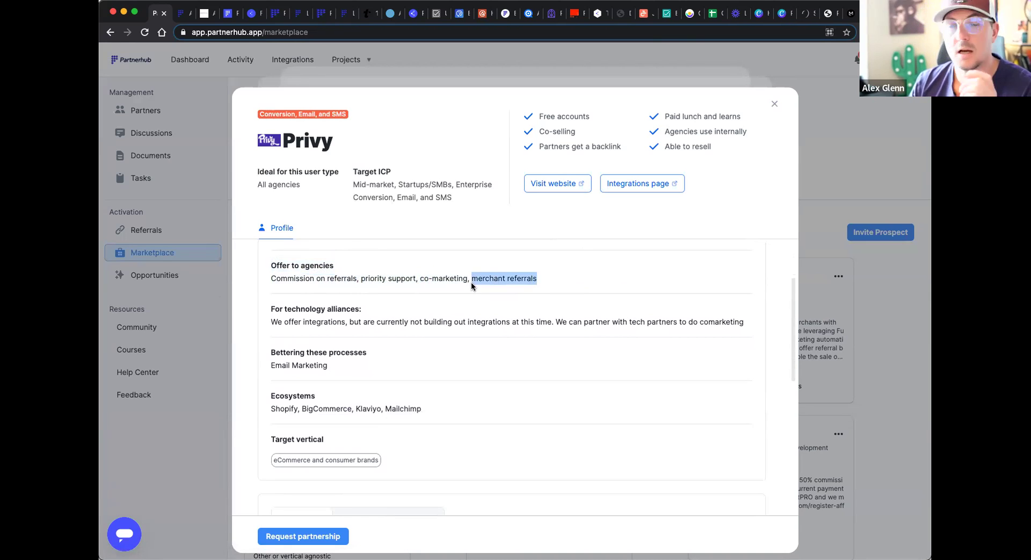
- Clear the text highlight, close Privy's partner profile, and bring up the Live offers page that is already open in the browser
left_click(562, 280)
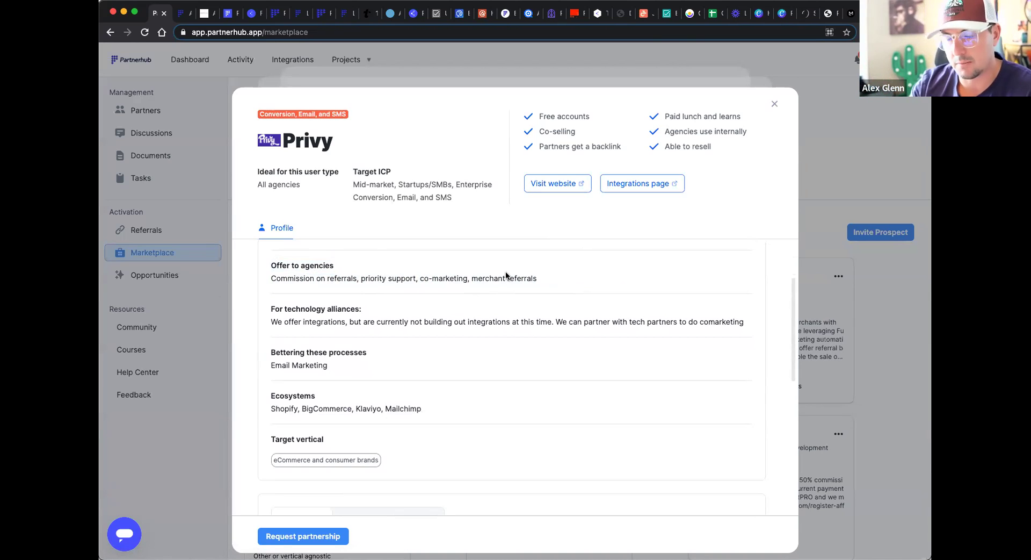
left_click(774, 104)
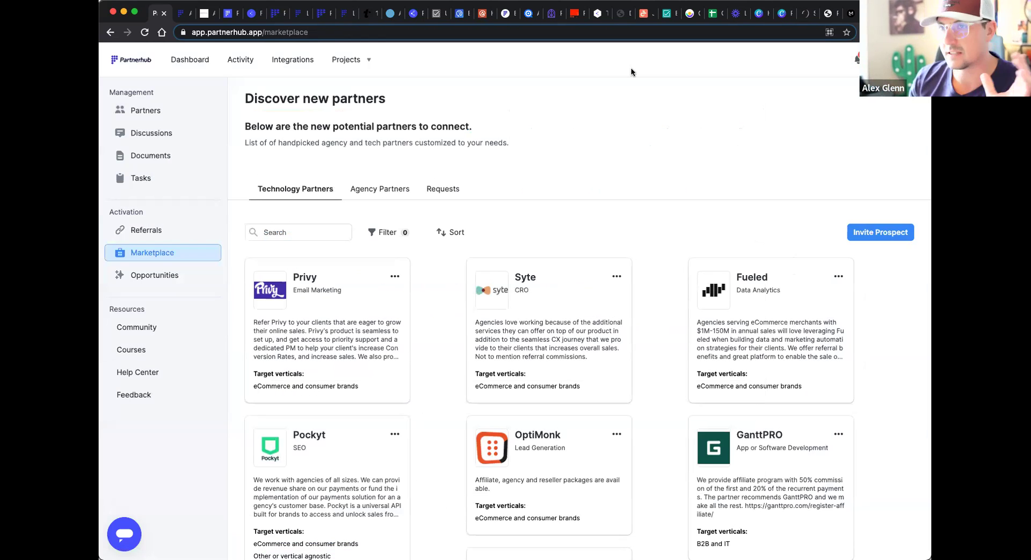
left_click(275, 14)
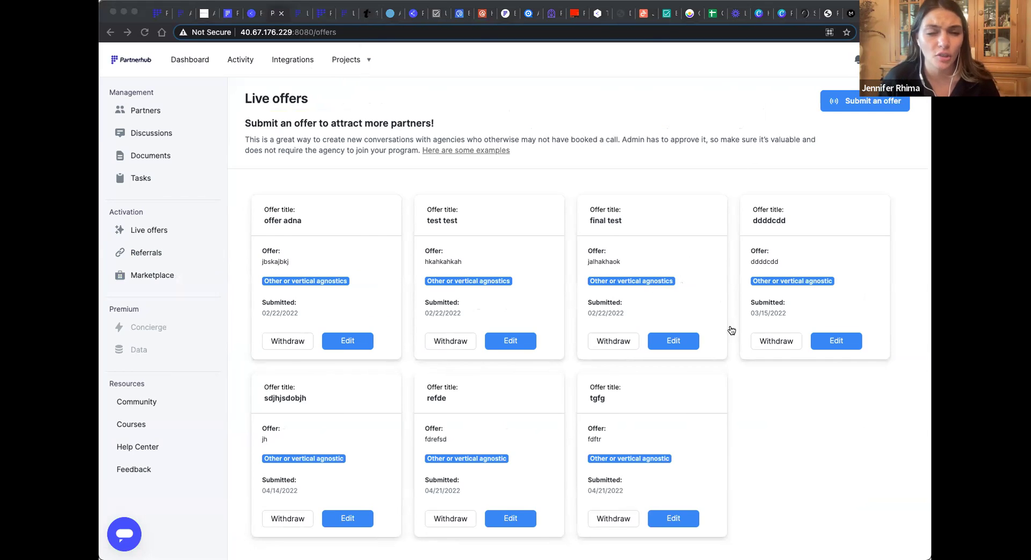
left_click(236, 223)
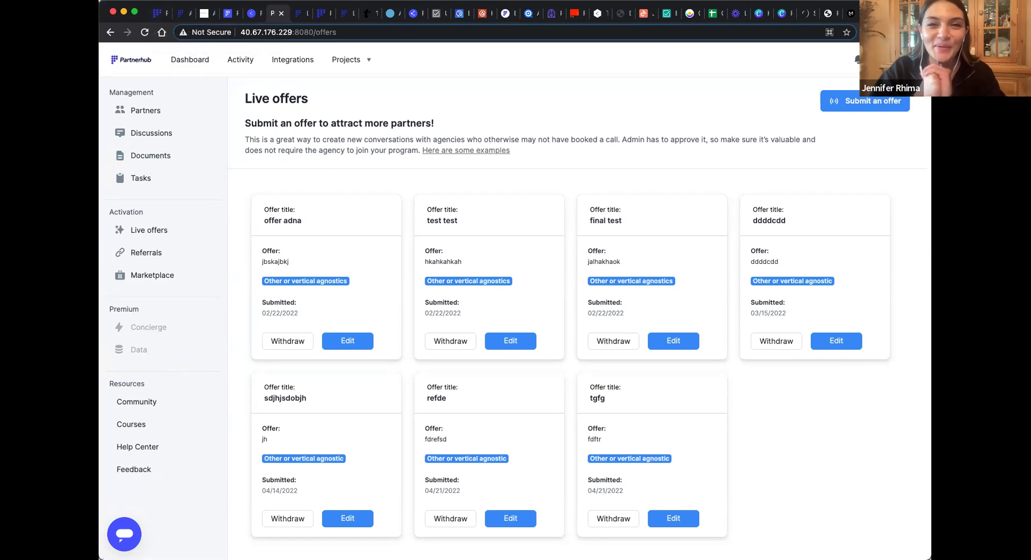
- Return to the Marketplace page and log out of the current Partnerhub account
left_click(157, 13)
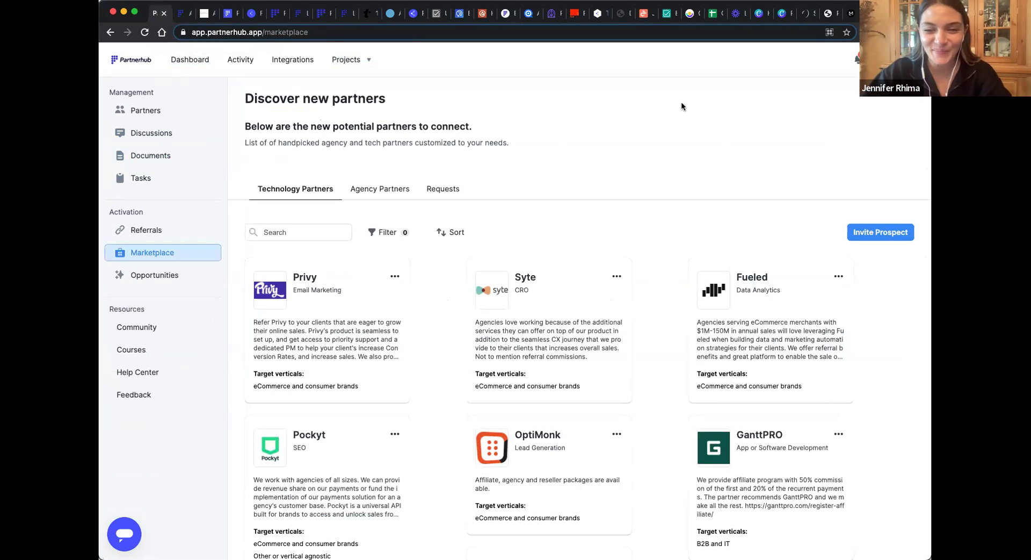
left_click(892, 60)
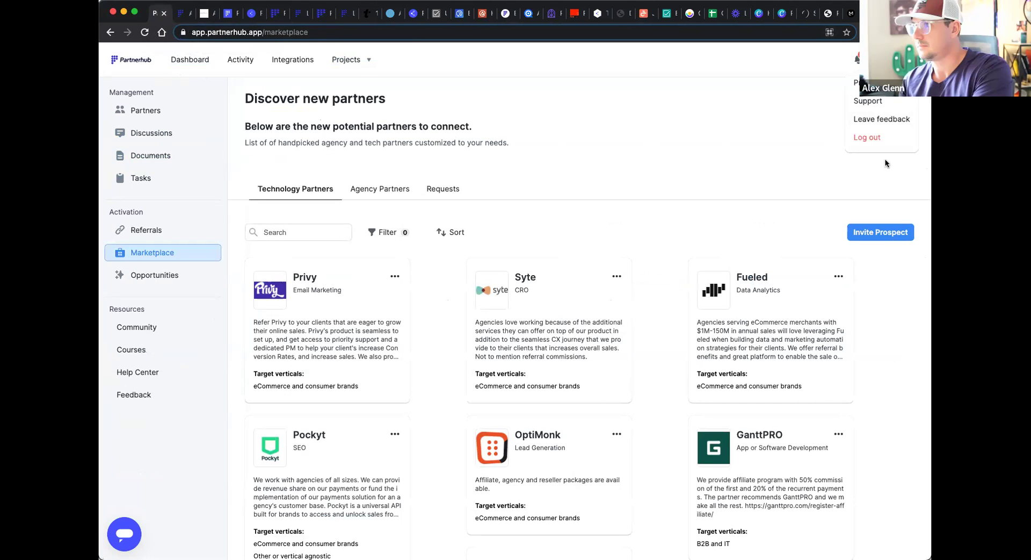
left_click(878, 138)
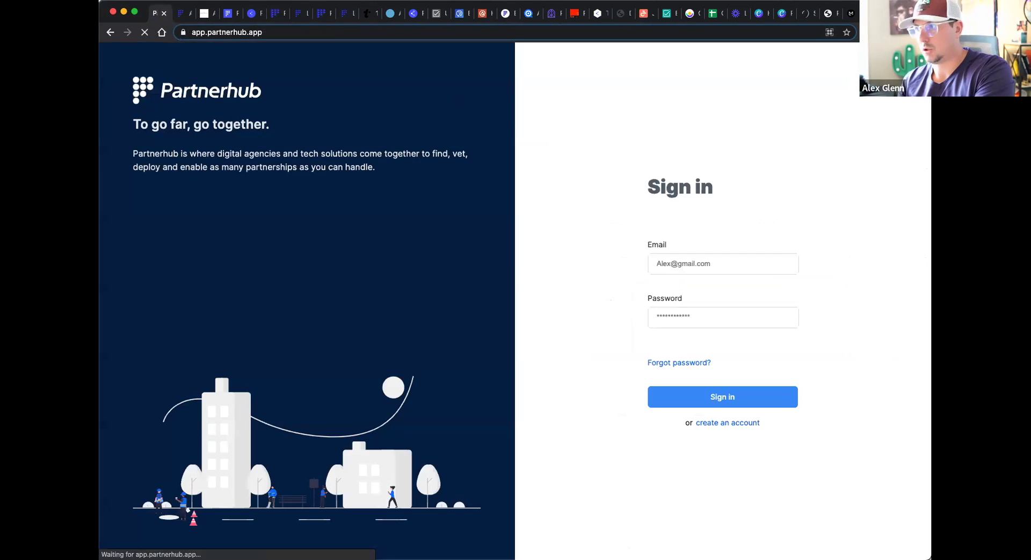